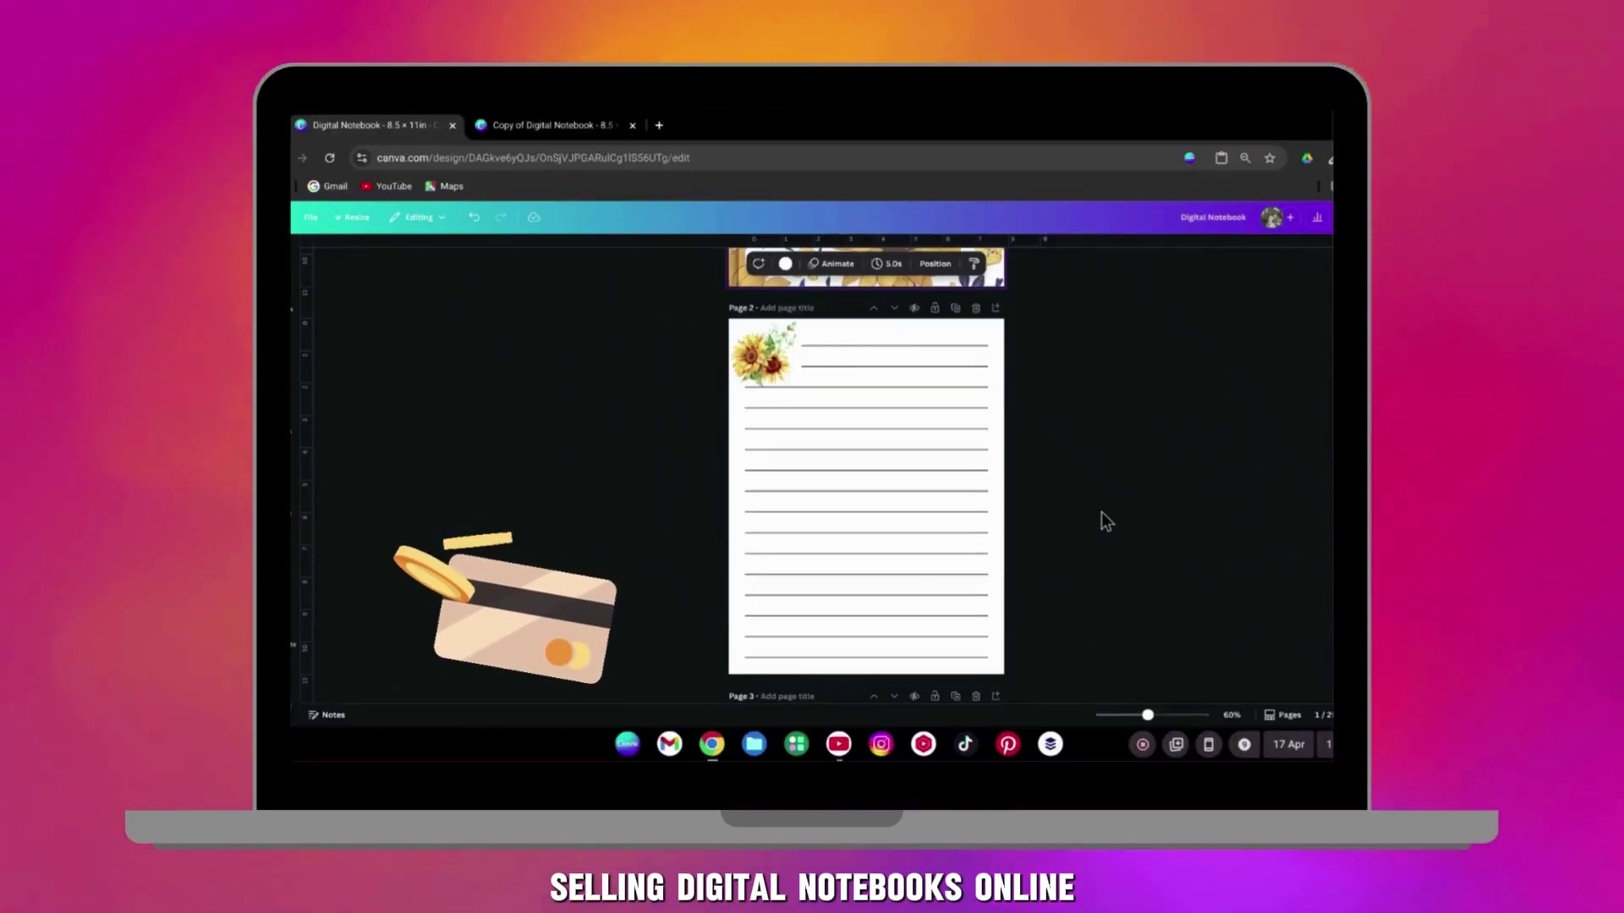
scroll(1101, 511, "down", 5)
scroll(1101, 511, "down", 5)
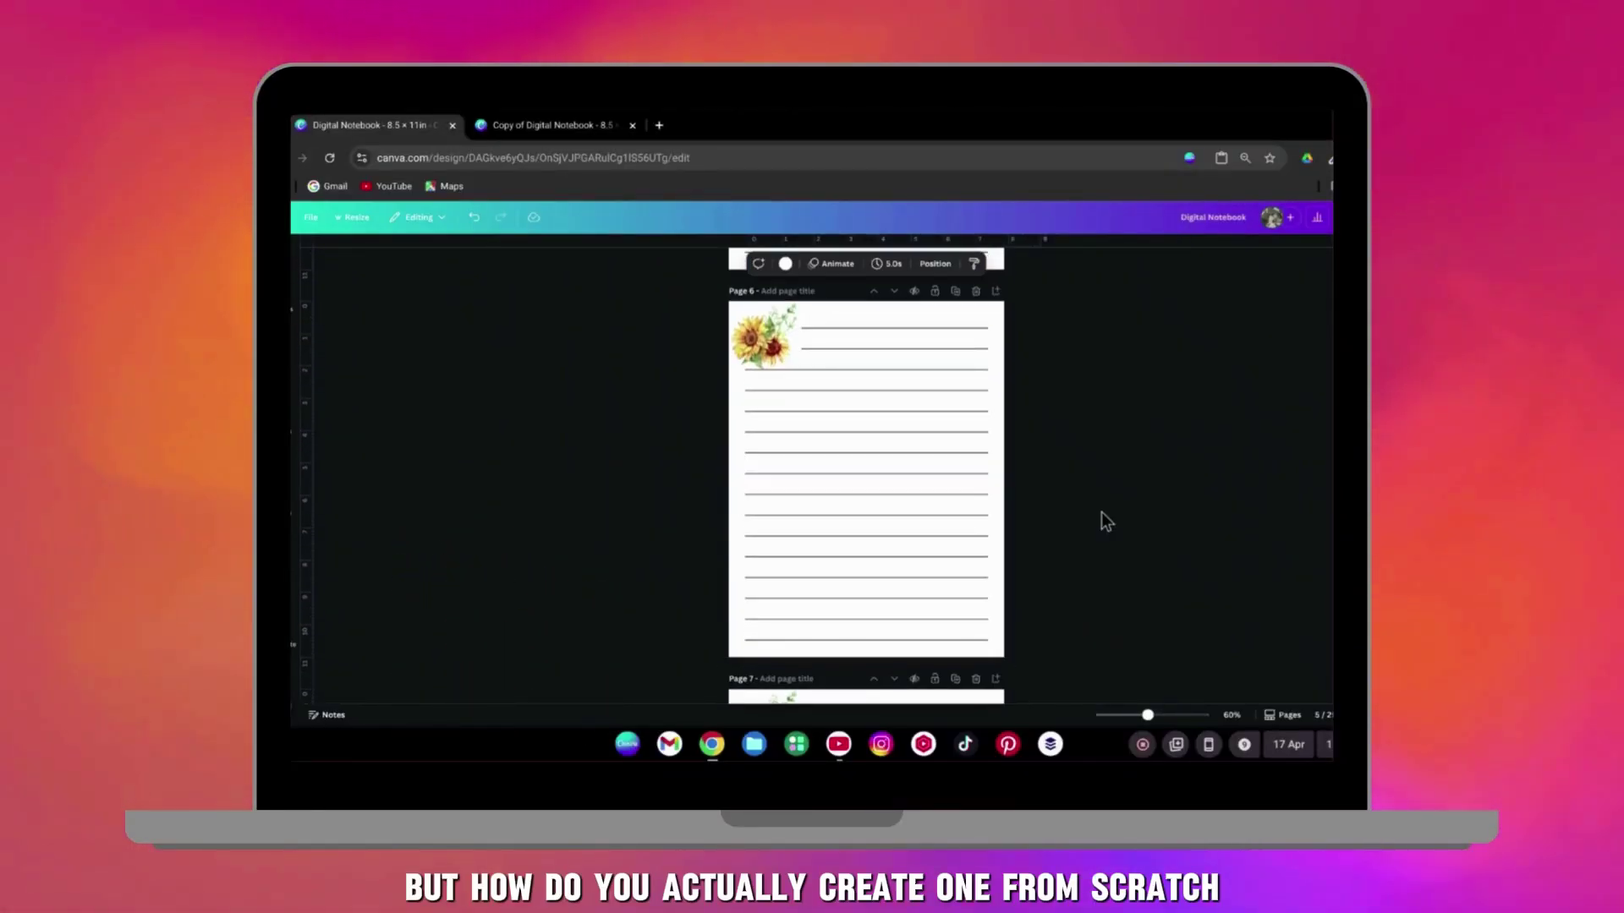
scroll(1101, 512, "down", 10)
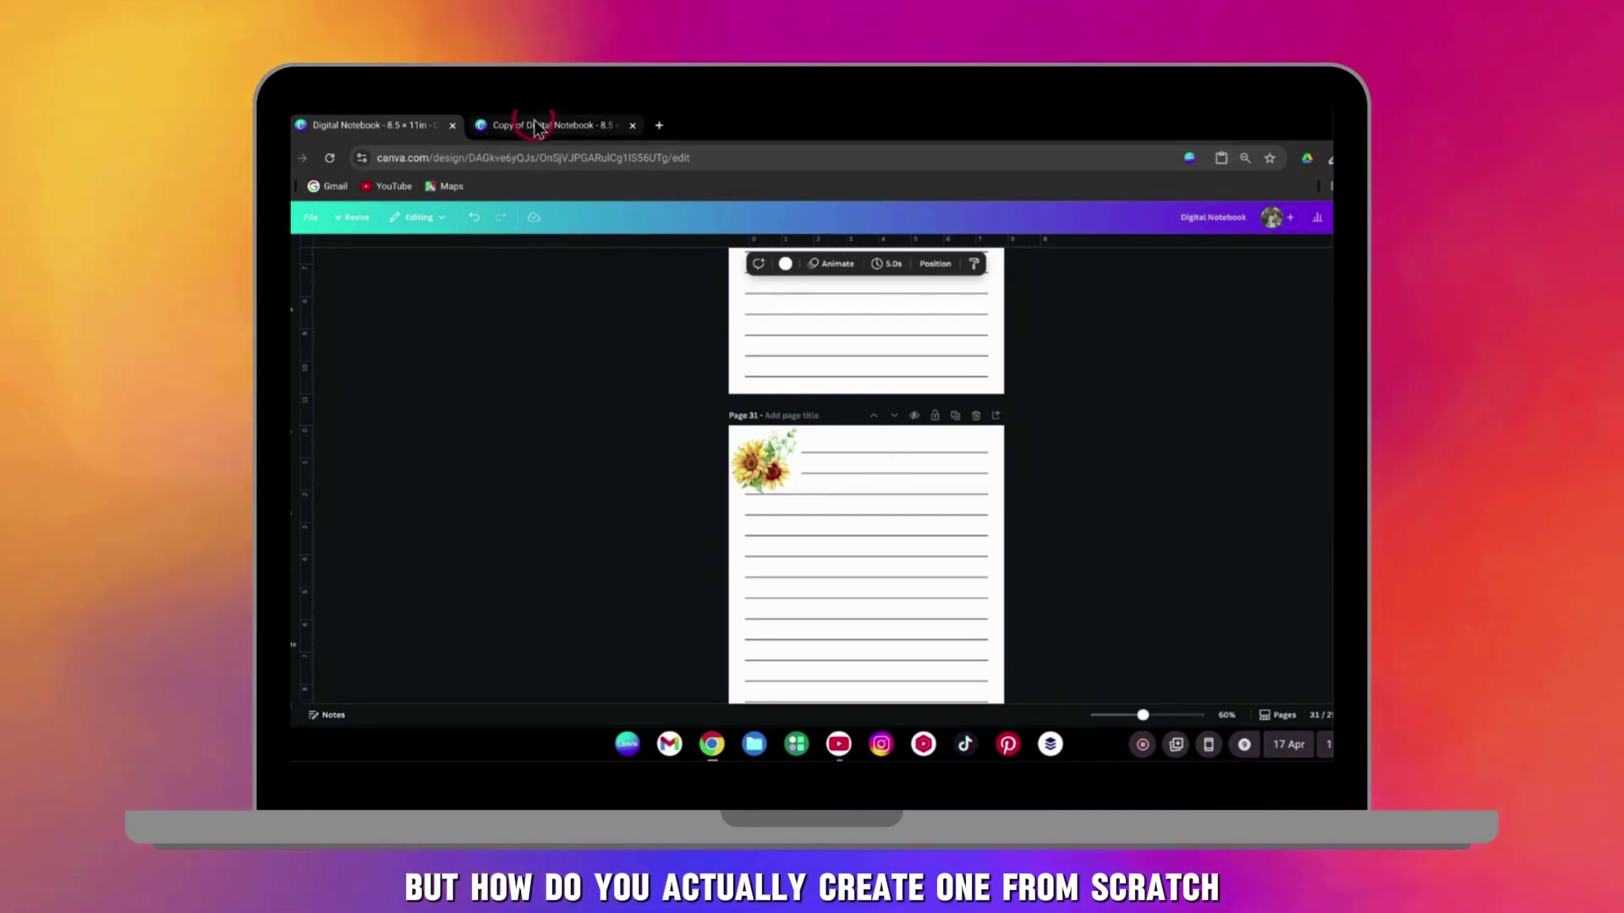
Switch to the 'Copy of Digital Notebook' tab with the green-leaf cover
left_click(539, 124)
scroll(1141, 499, "down", 5)
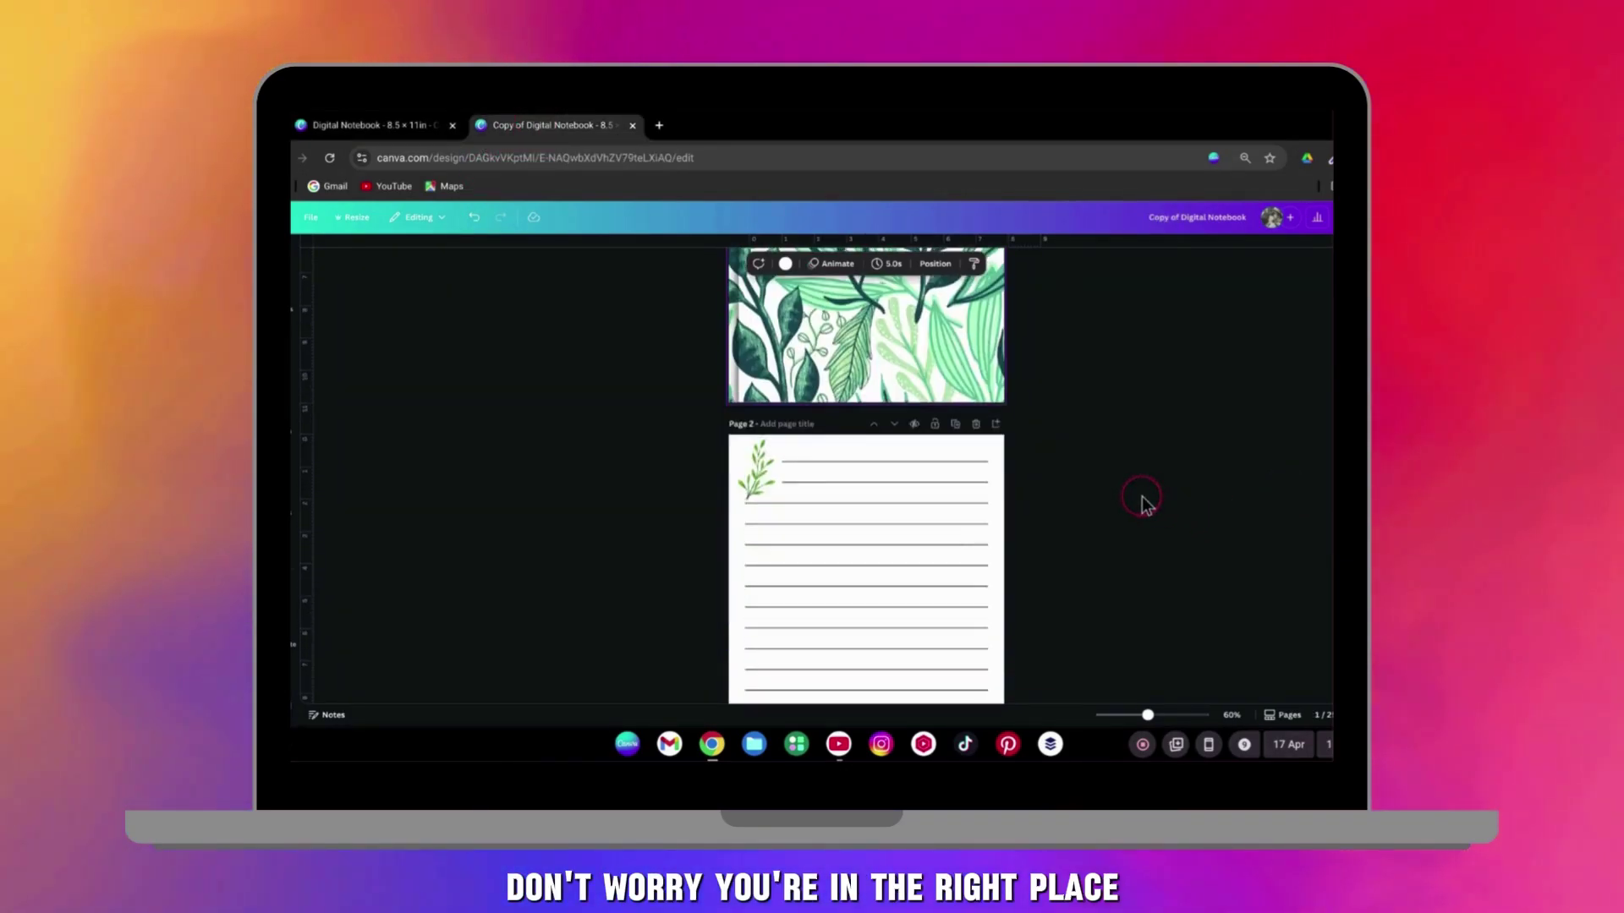
scroll(1141, 499, "down", 5)
scroll(1141, 499, "down", 5)
scroll(1141, 500, "down", 3)
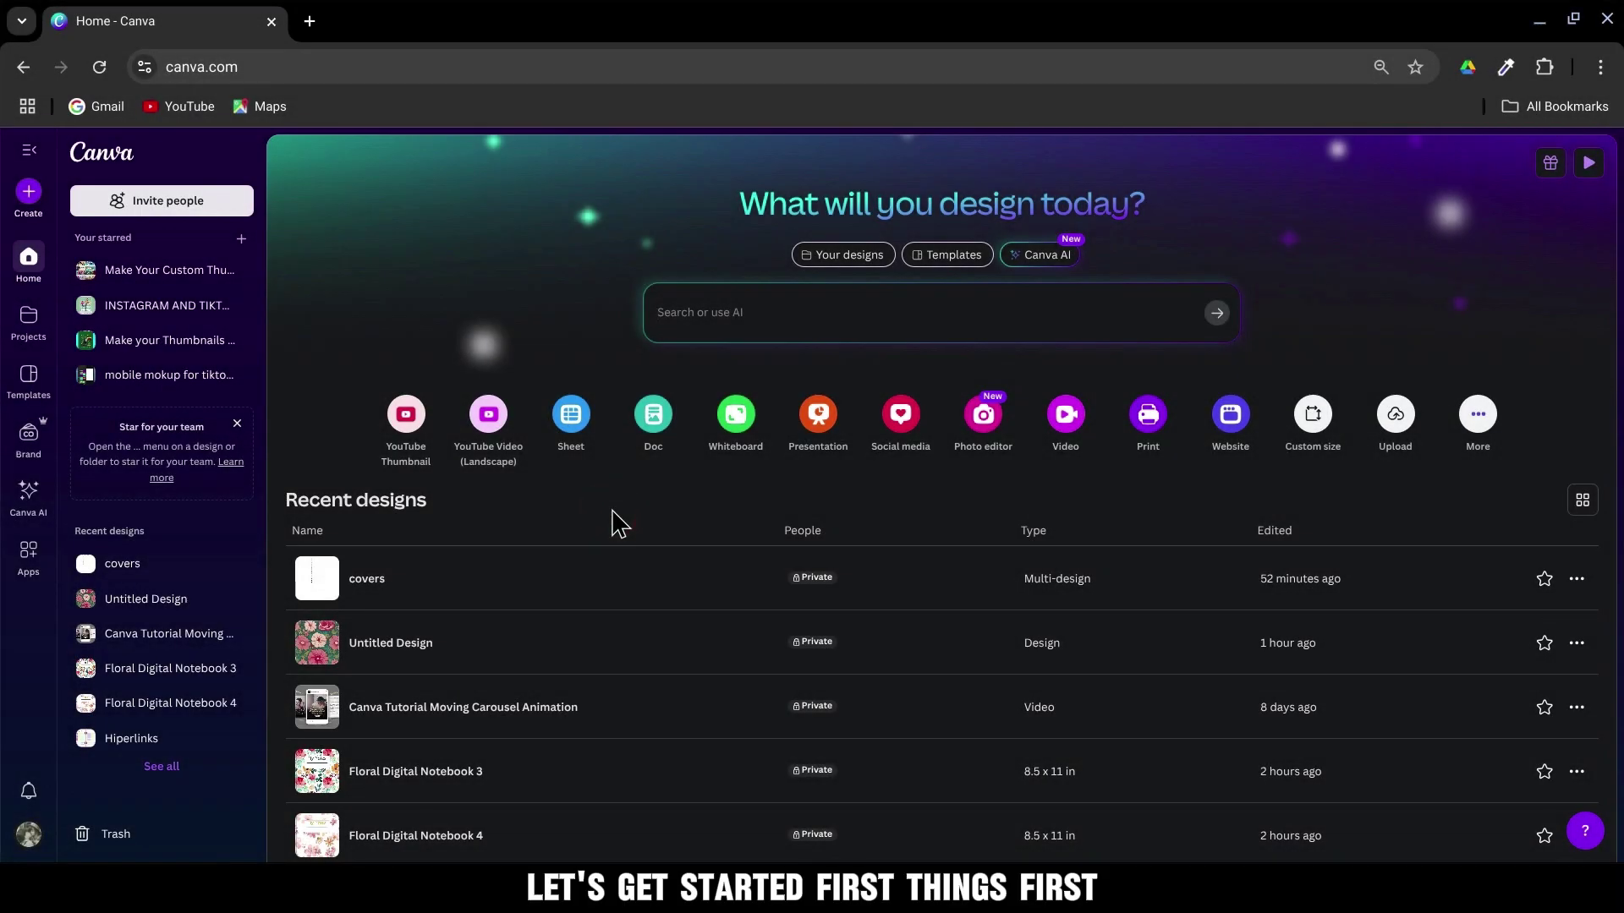
Create a custom 8.5 × 11 in design and name it 'Digital Notebook'
left_click(844, 484)
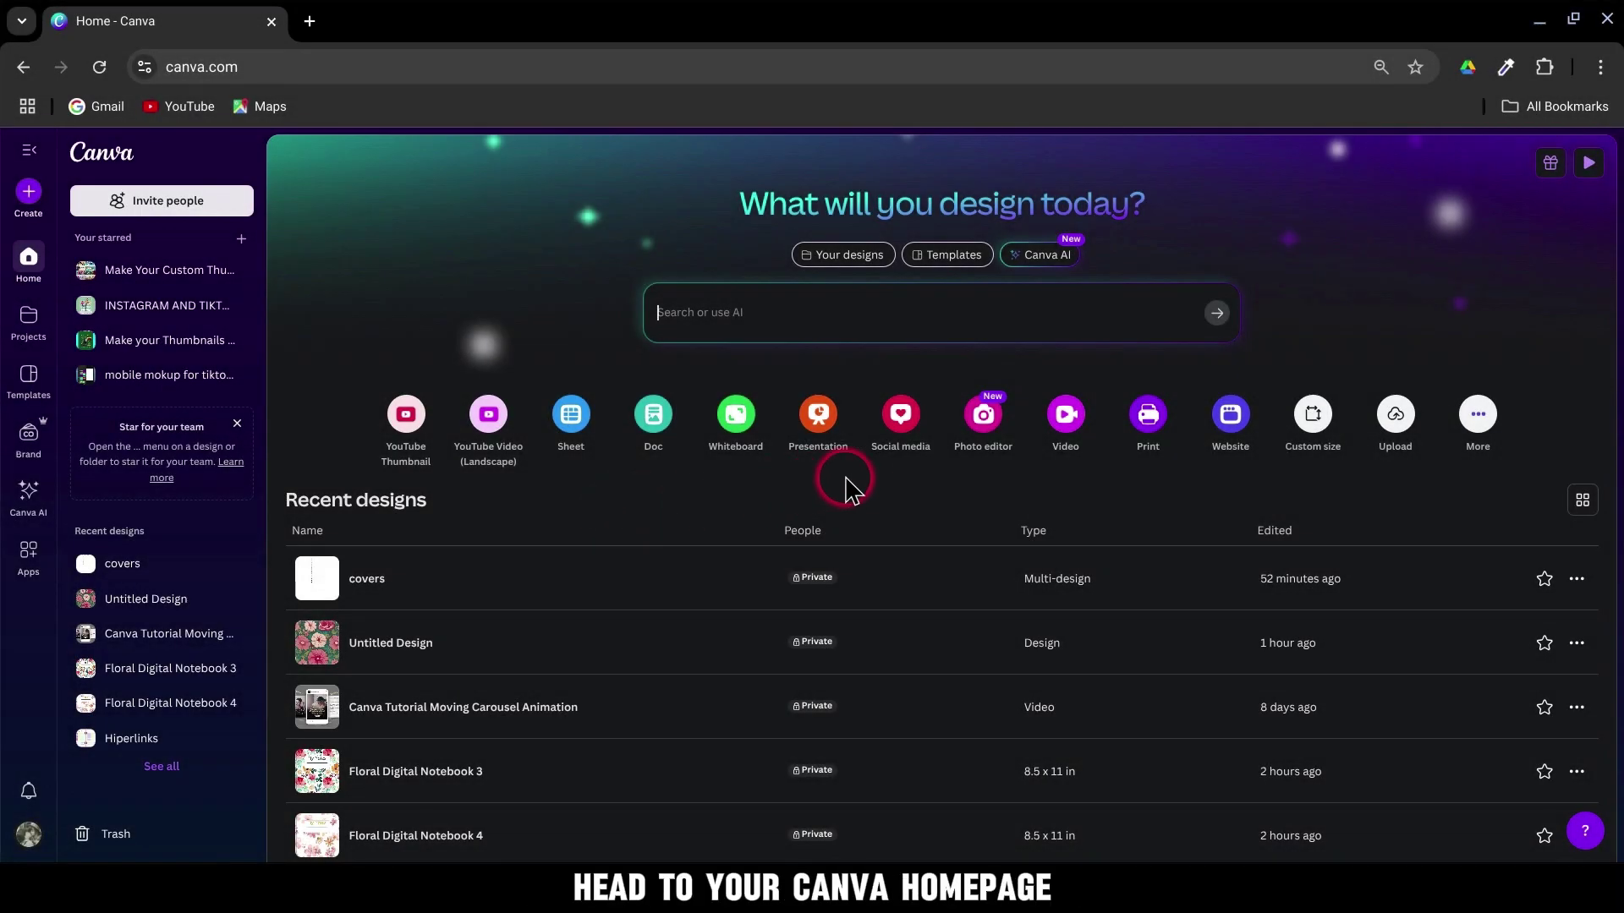
left_click(1313, 415)
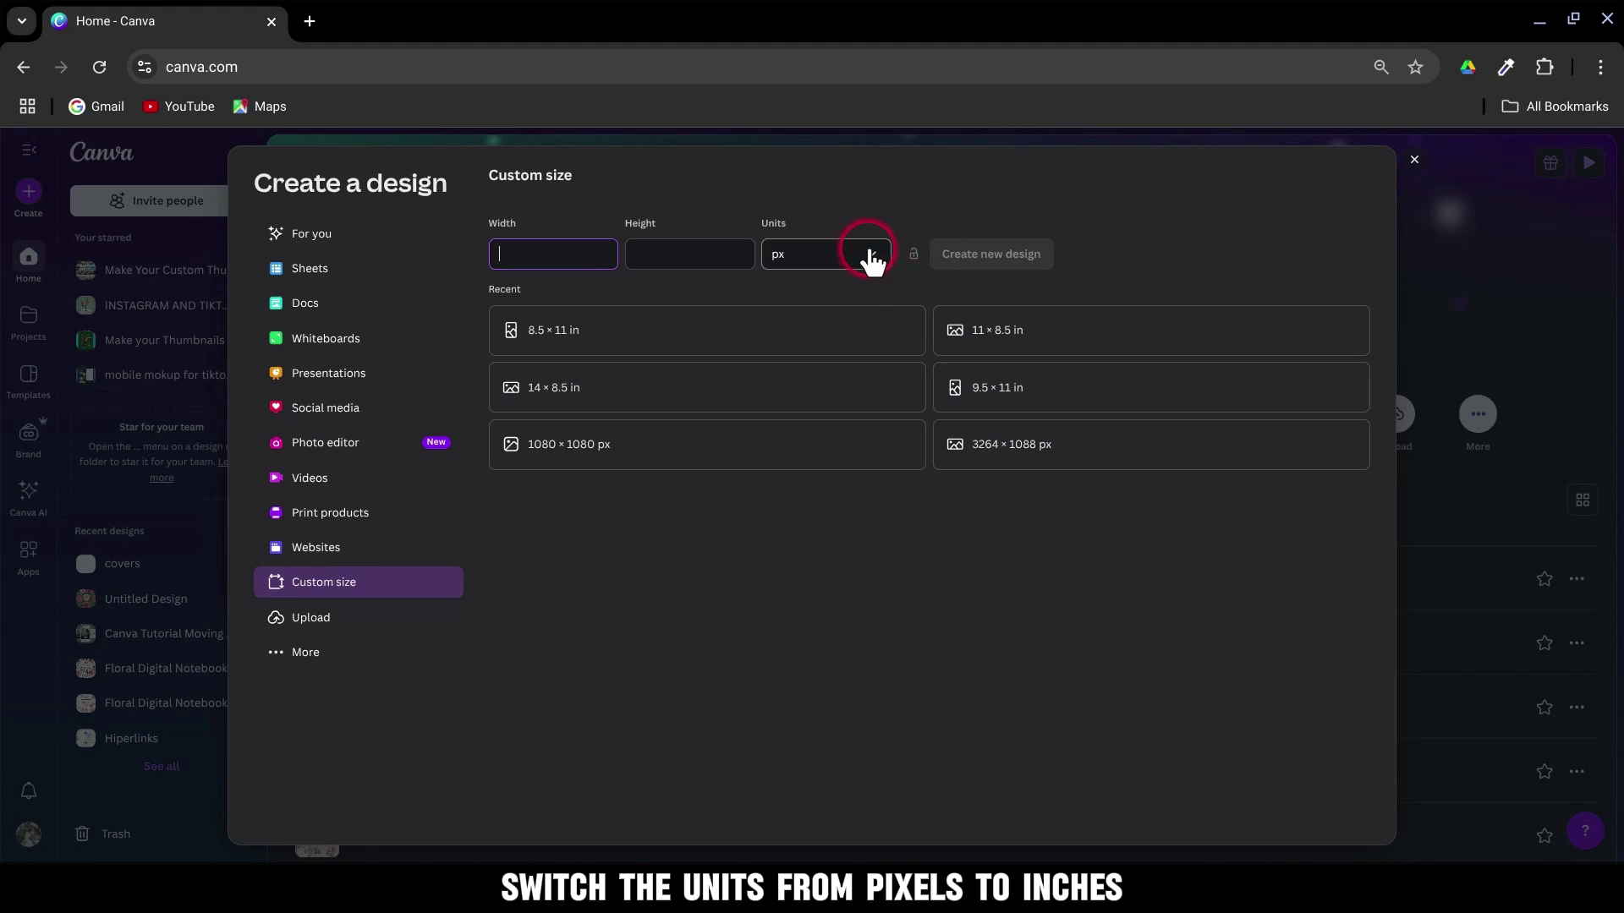
left_click(861, 257)
left_click(825, 332)
left_click(553, 254)
type(".5")
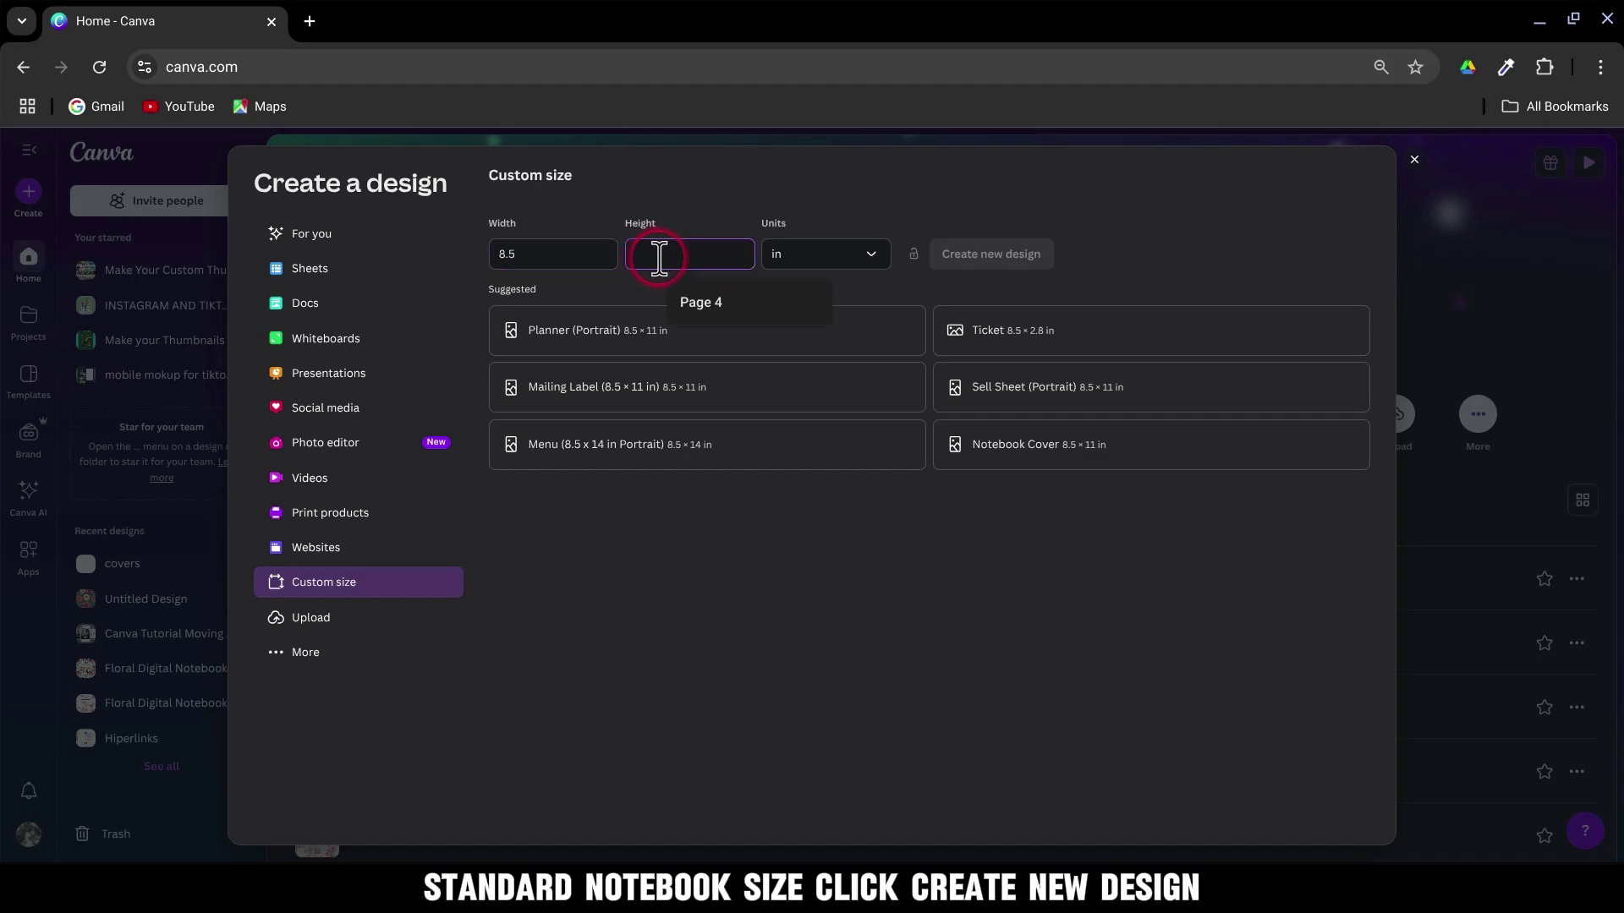
type("11")
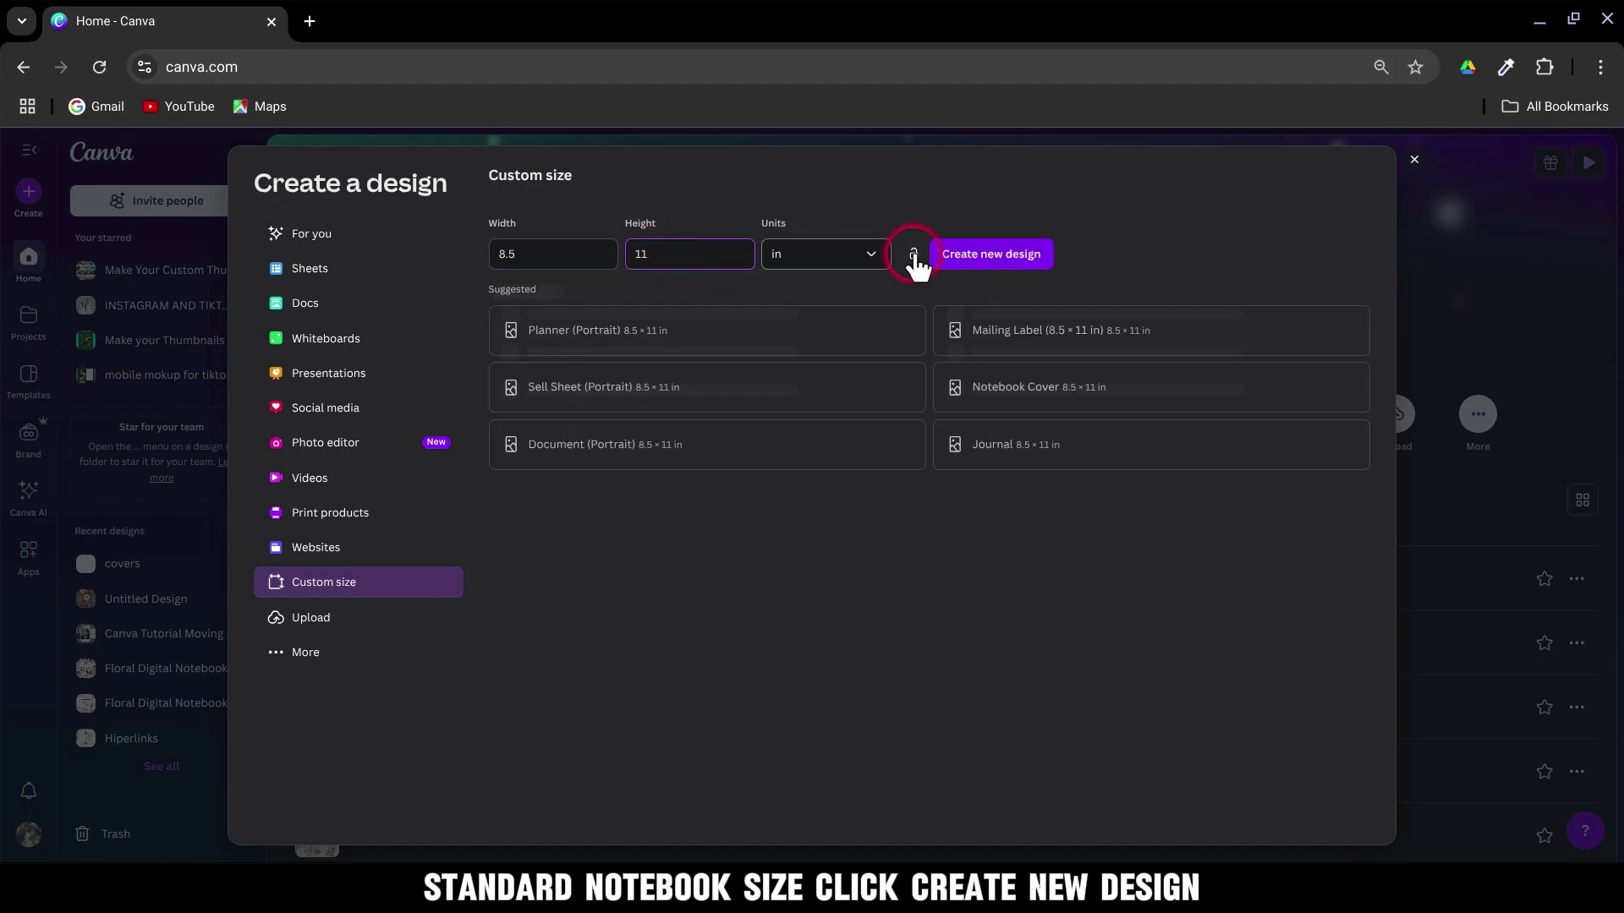
left_click(991, 254)
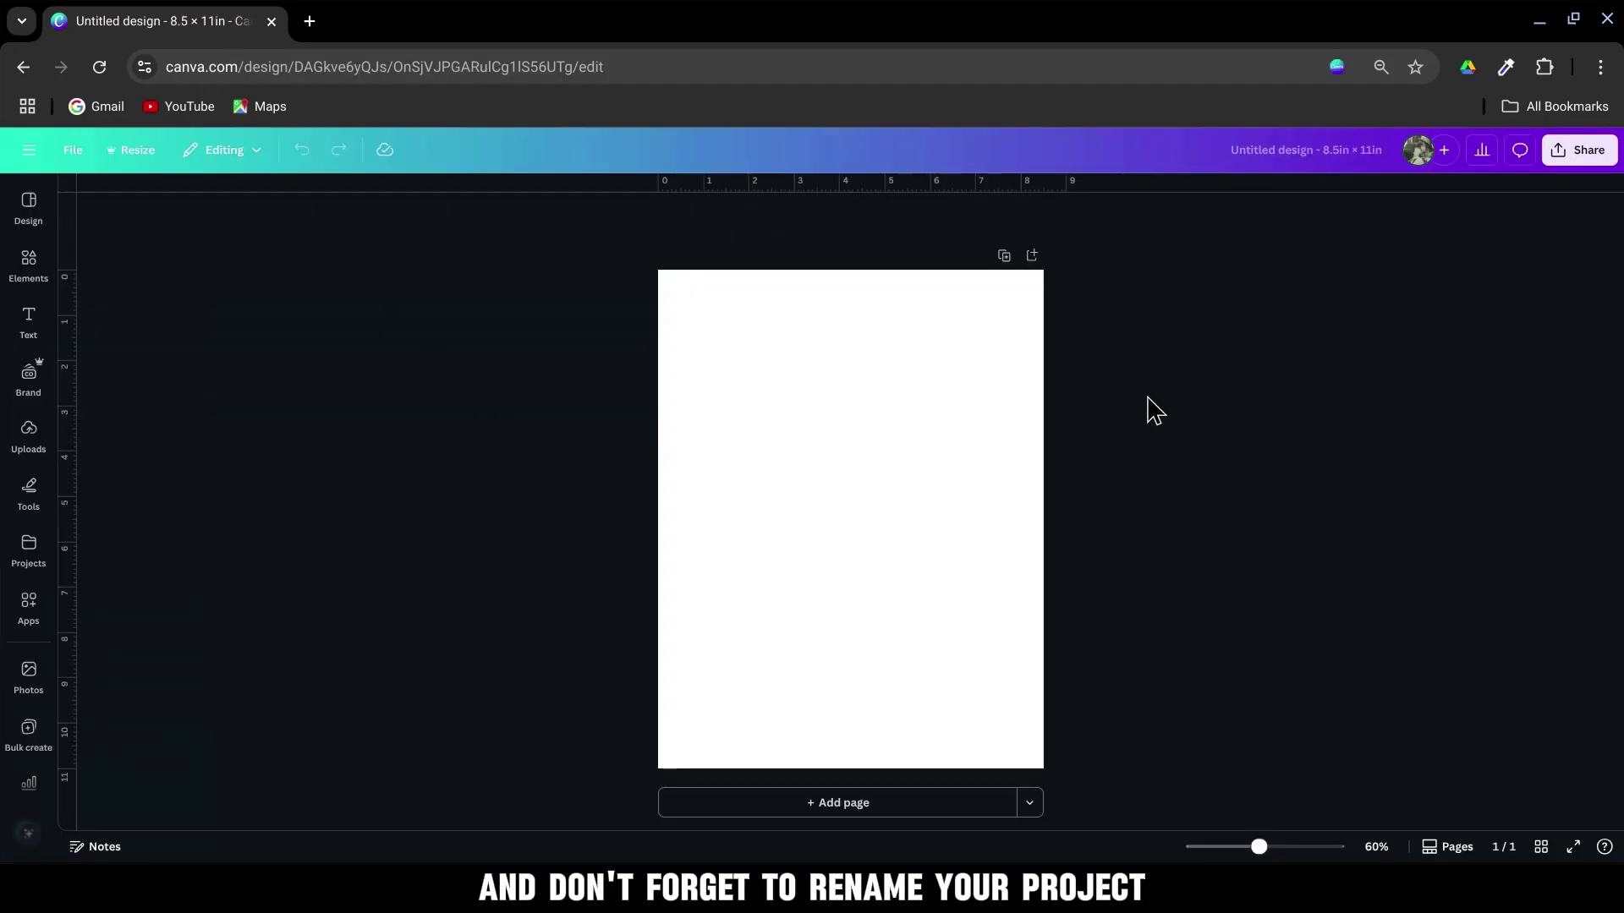
left_click(1272, 149)
type("Digital Notebook")
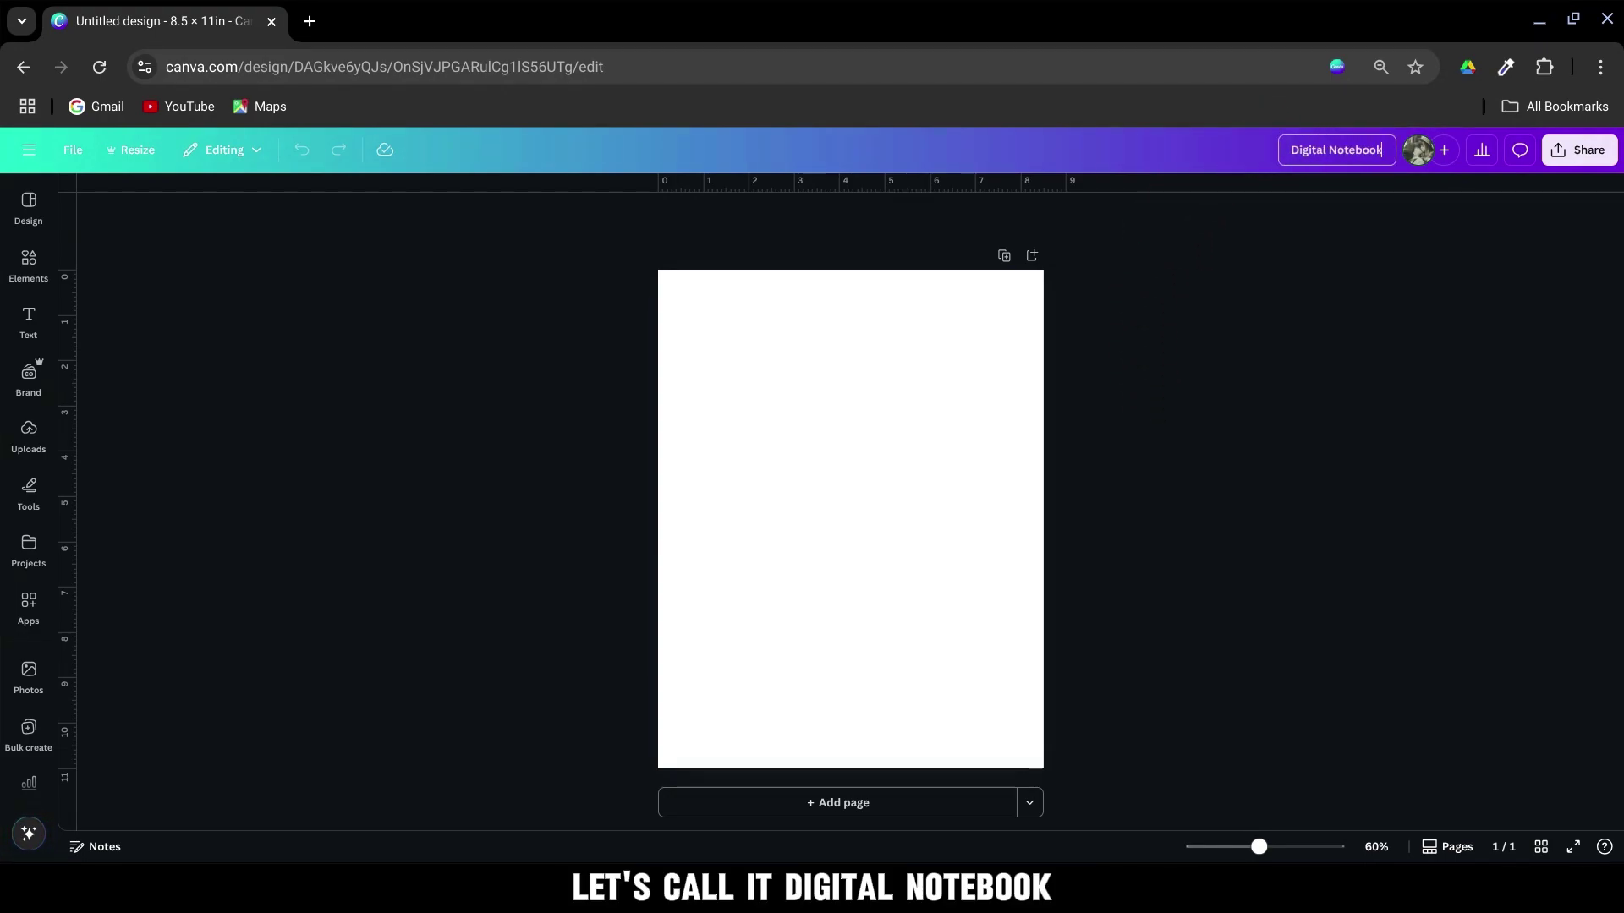
key("Return")
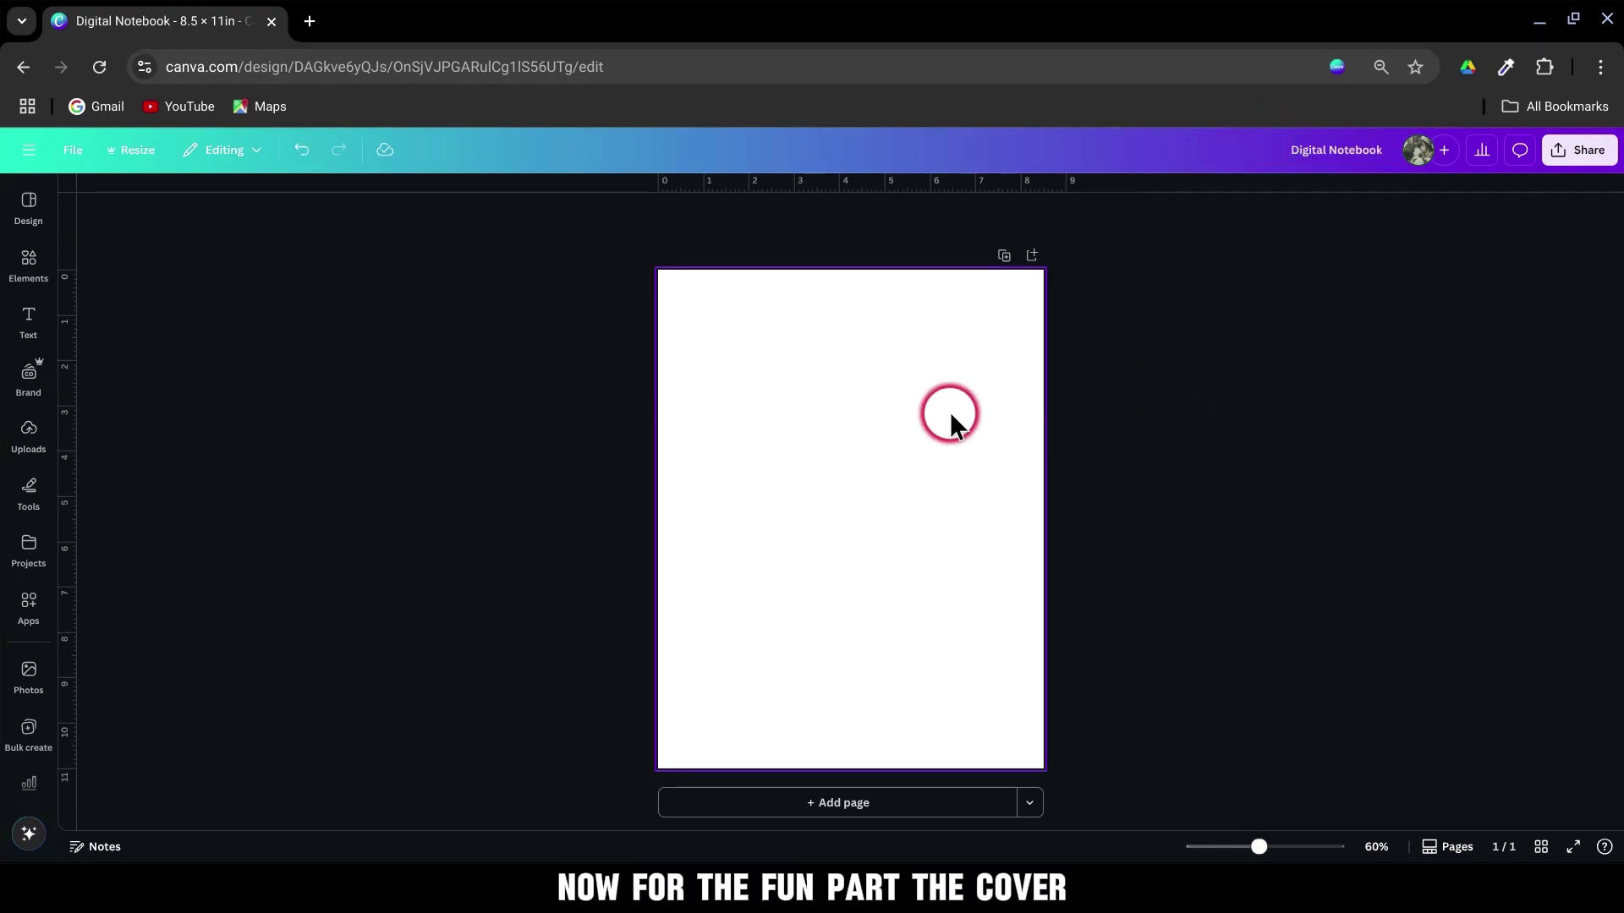
Add the sunflower pattern from 'background pattern' graphics and stretch it over the page
left_click(28, 268)
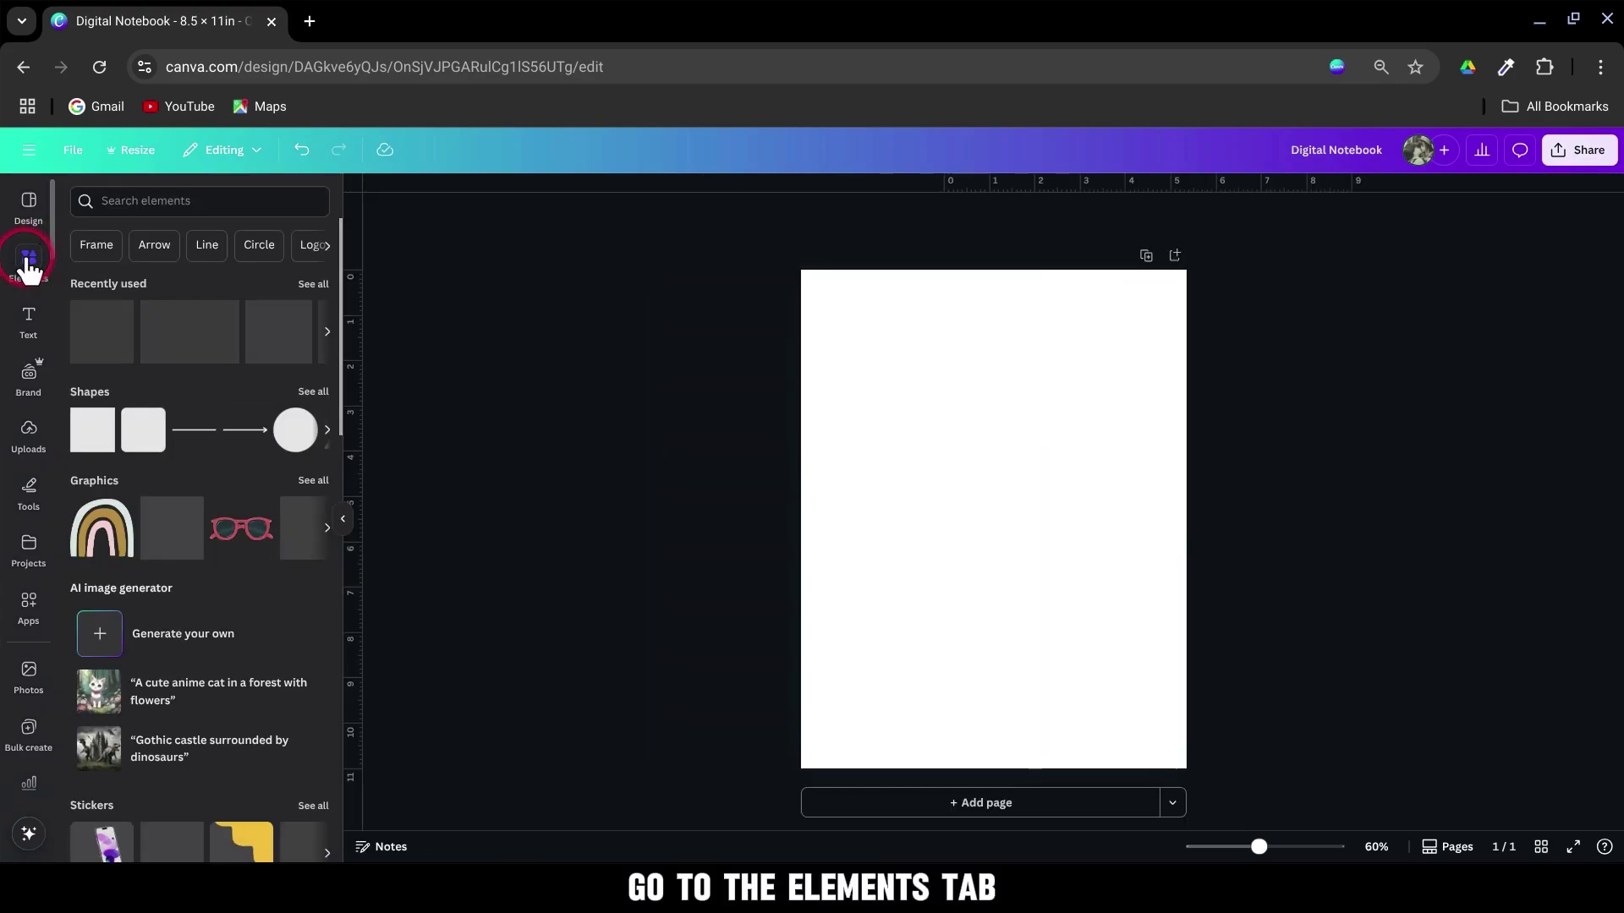
left_click(178, 207)
type("ba")
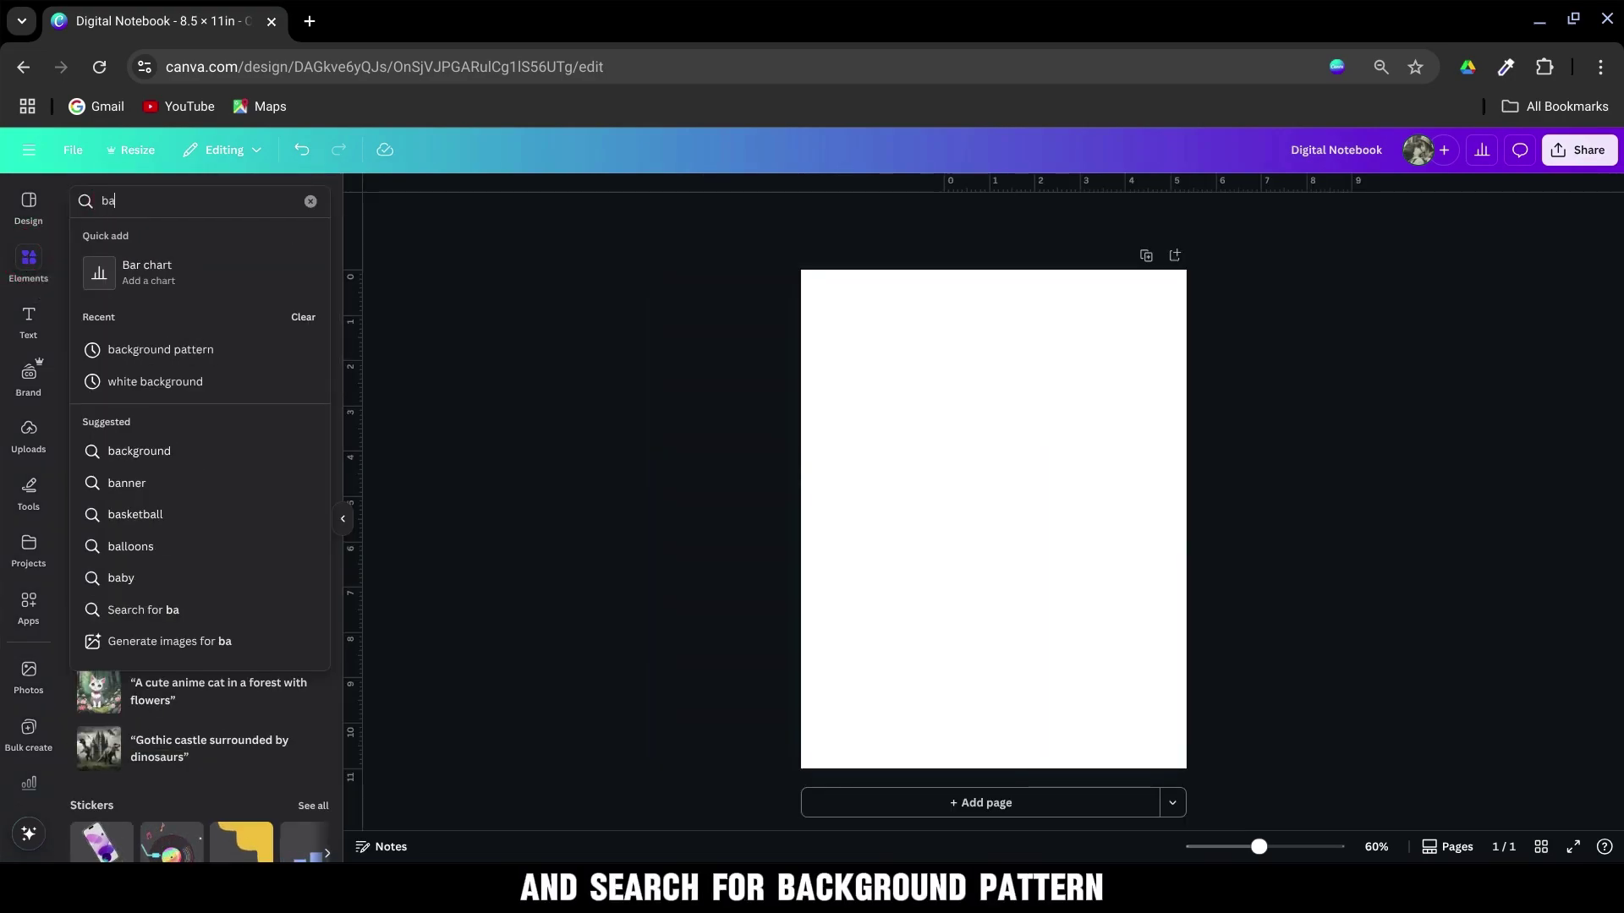
left_click(160, 349)
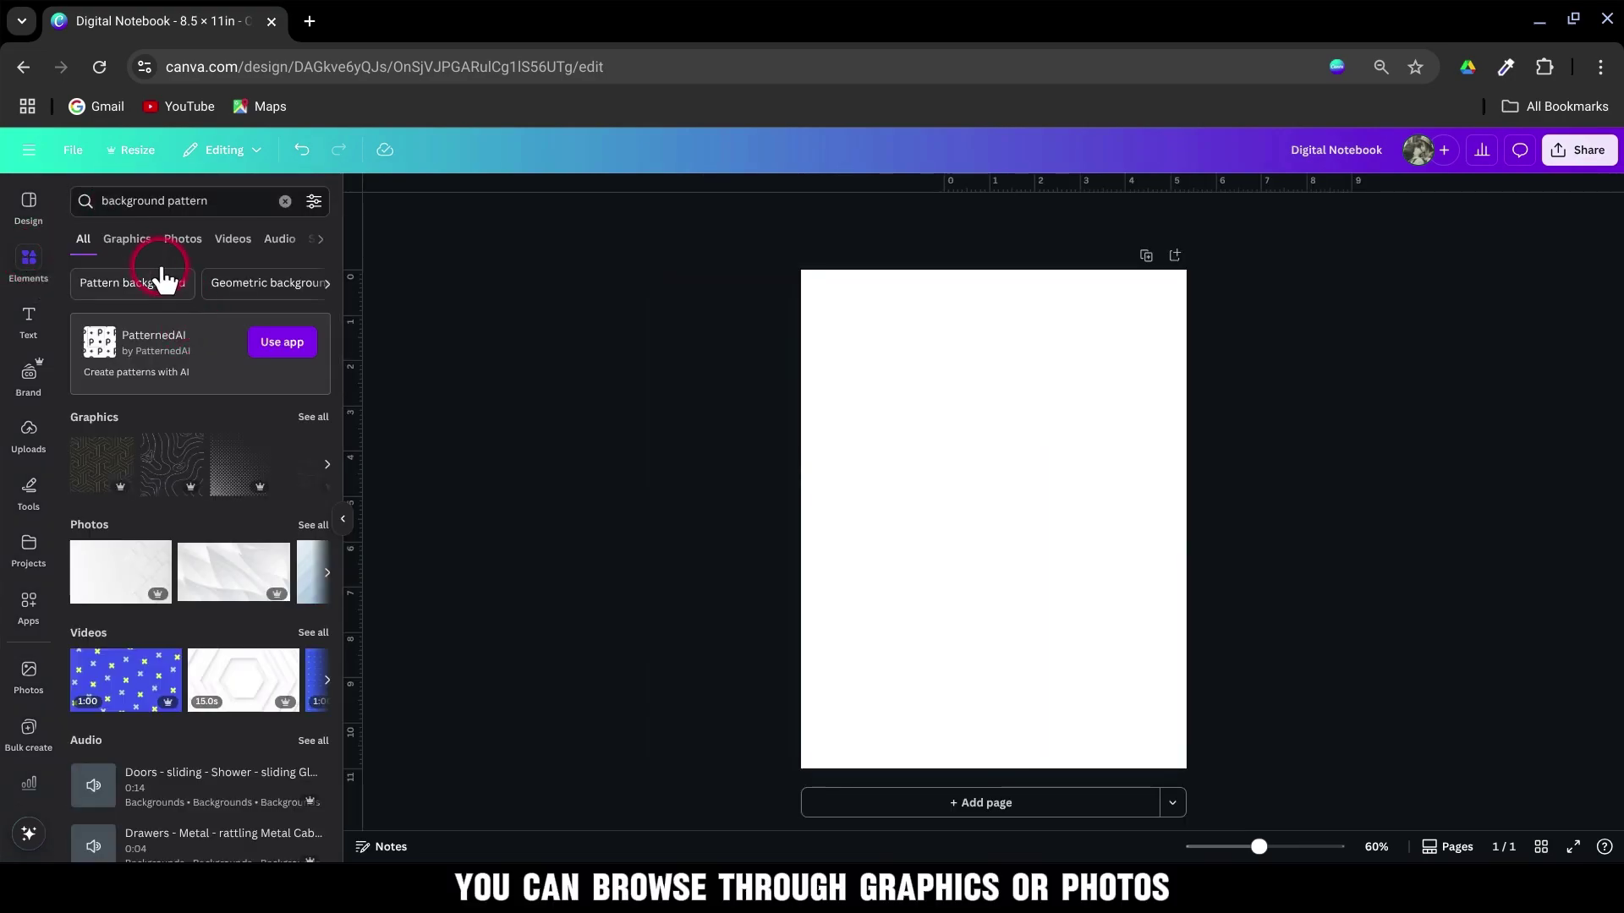
left_click(127, 239)
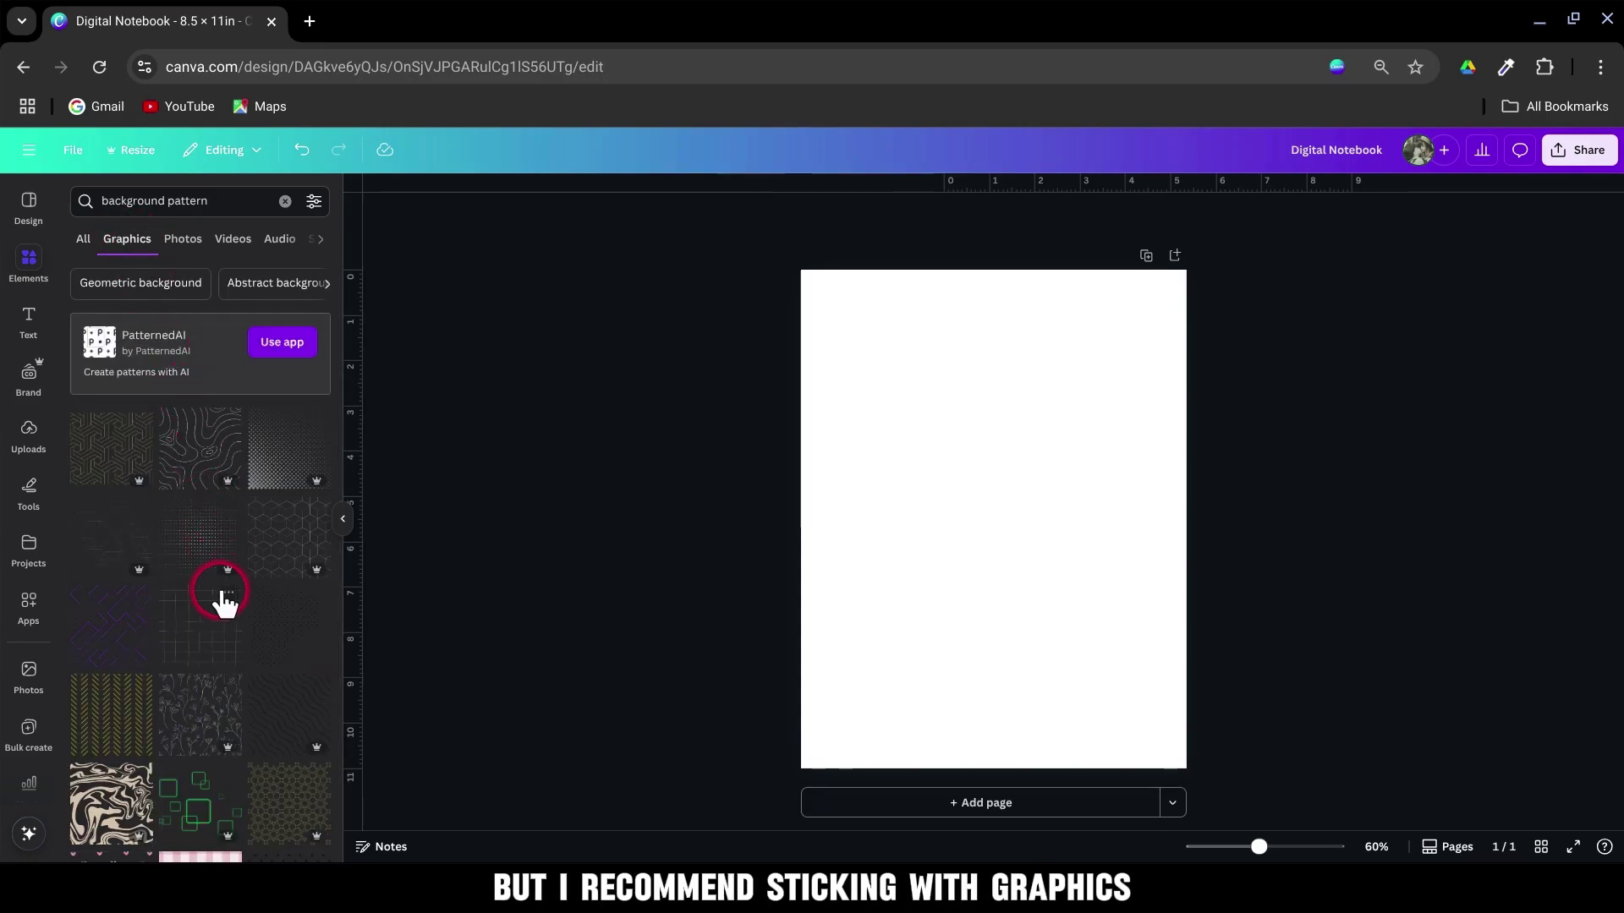
scroll(223, 598, "down", 3)
scroll(223, 598, "down", 3)
scroll(256, 615, "down", 2)
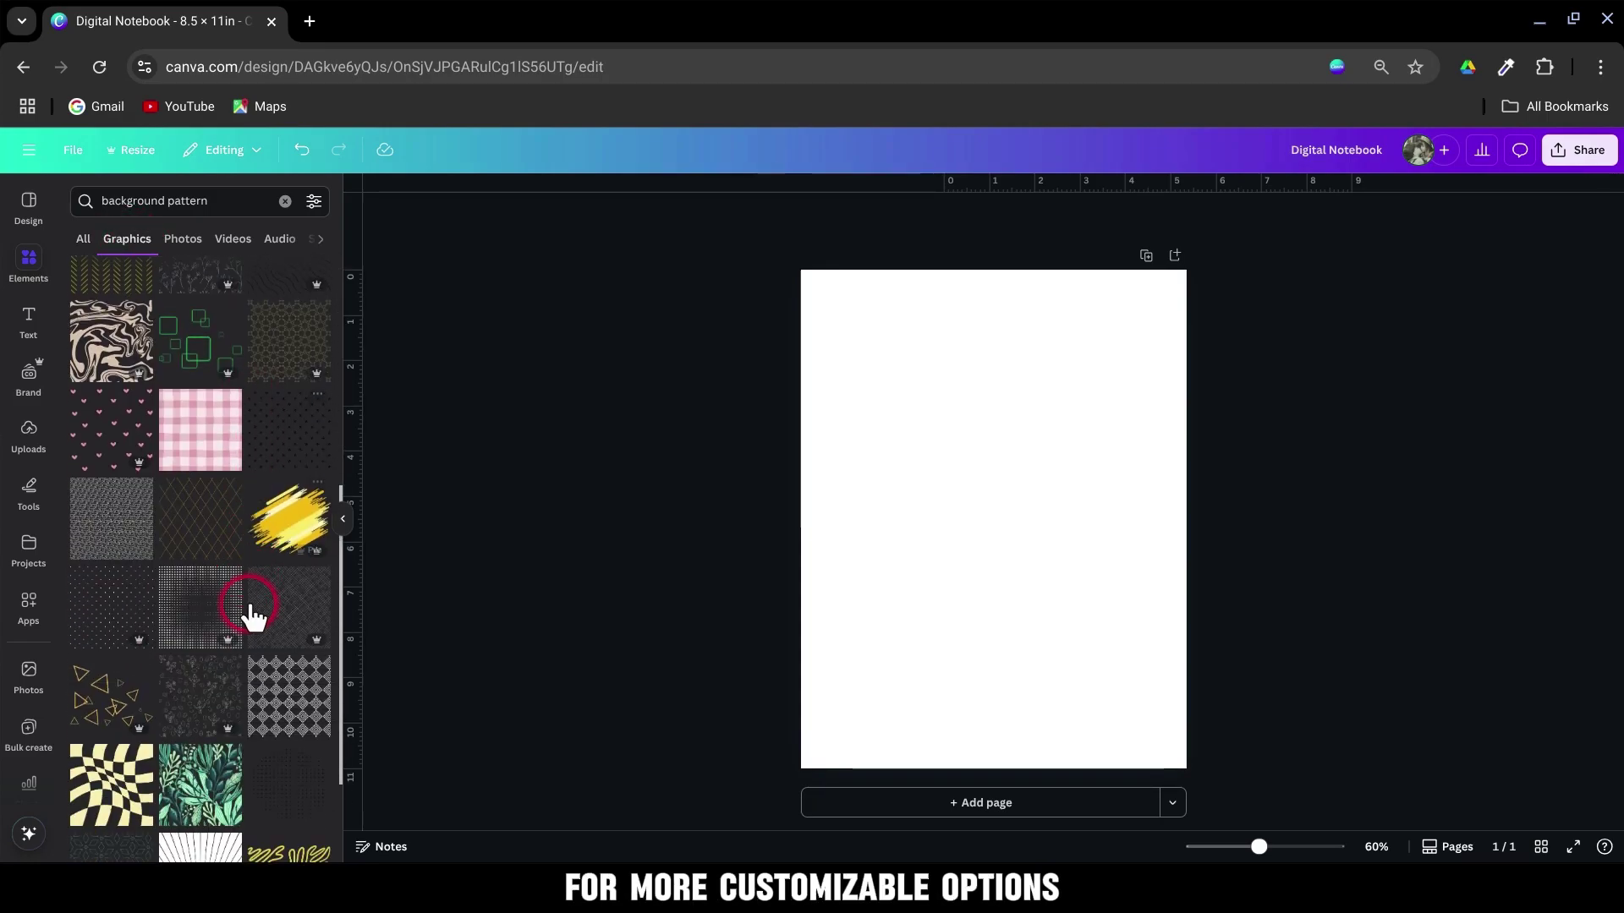
scroll(255, 614, "down", 2)
scroll(255, 614, "down", 3)
scroll(250, 615, "down", 4)
scroll(249, 614, "down", 2)
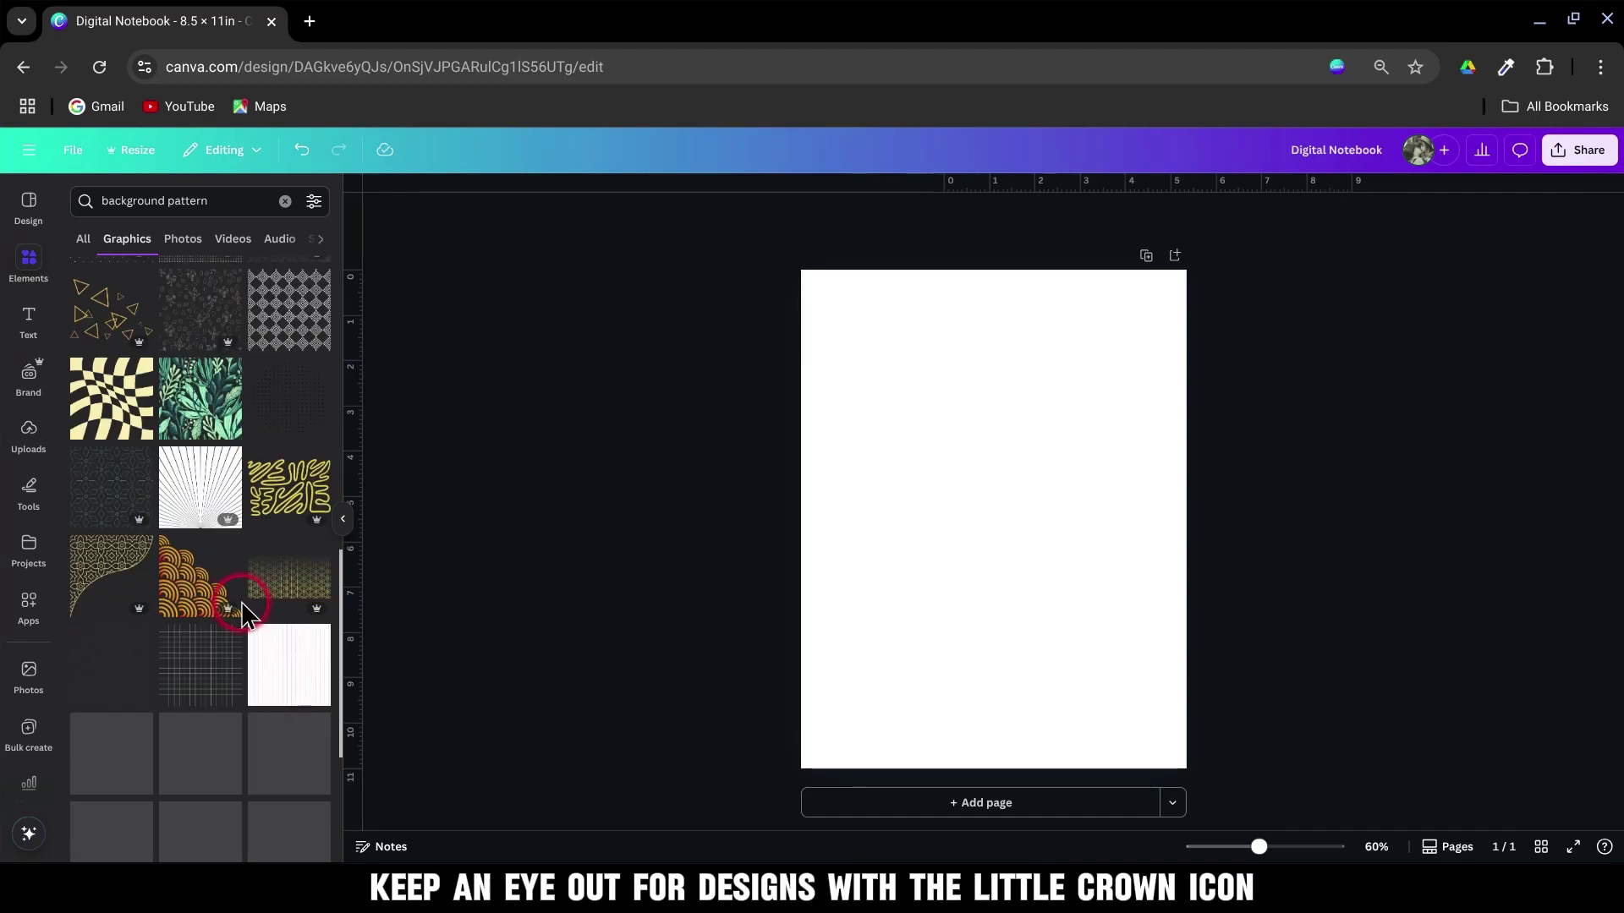
scroll(248, 614, "down", 3)
scroll(250, 614, "down", 3)
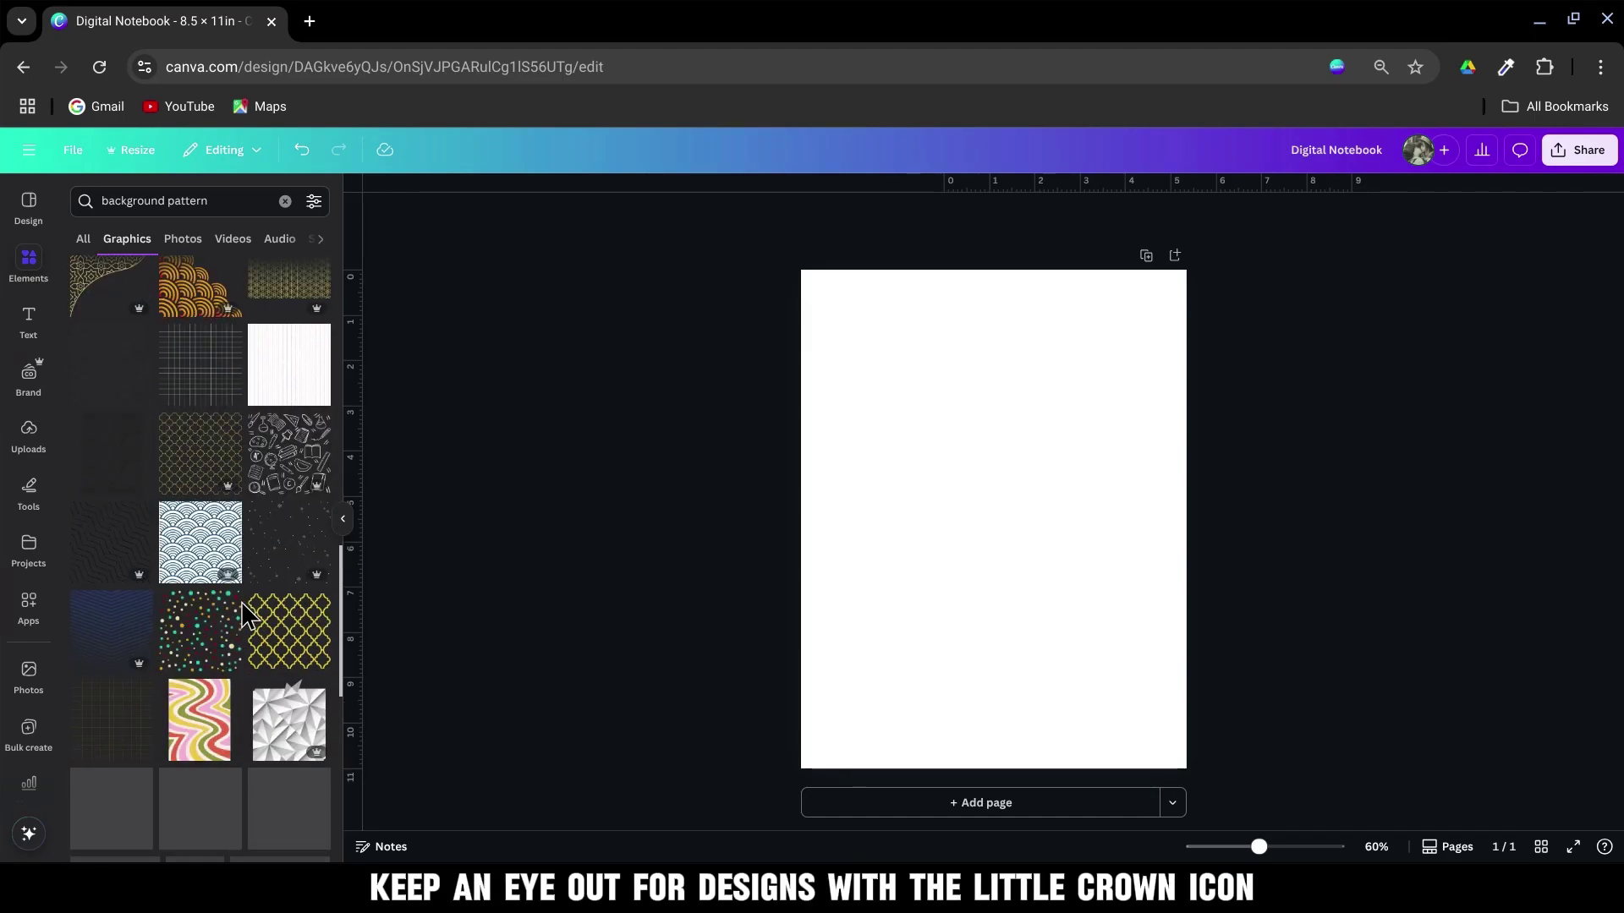
scroll(249, 614, "down", 3)
scroll(249, 614, "down", 2)
scroll(249, 614, "down", 3)
scroll(249, 614, "down", 3)
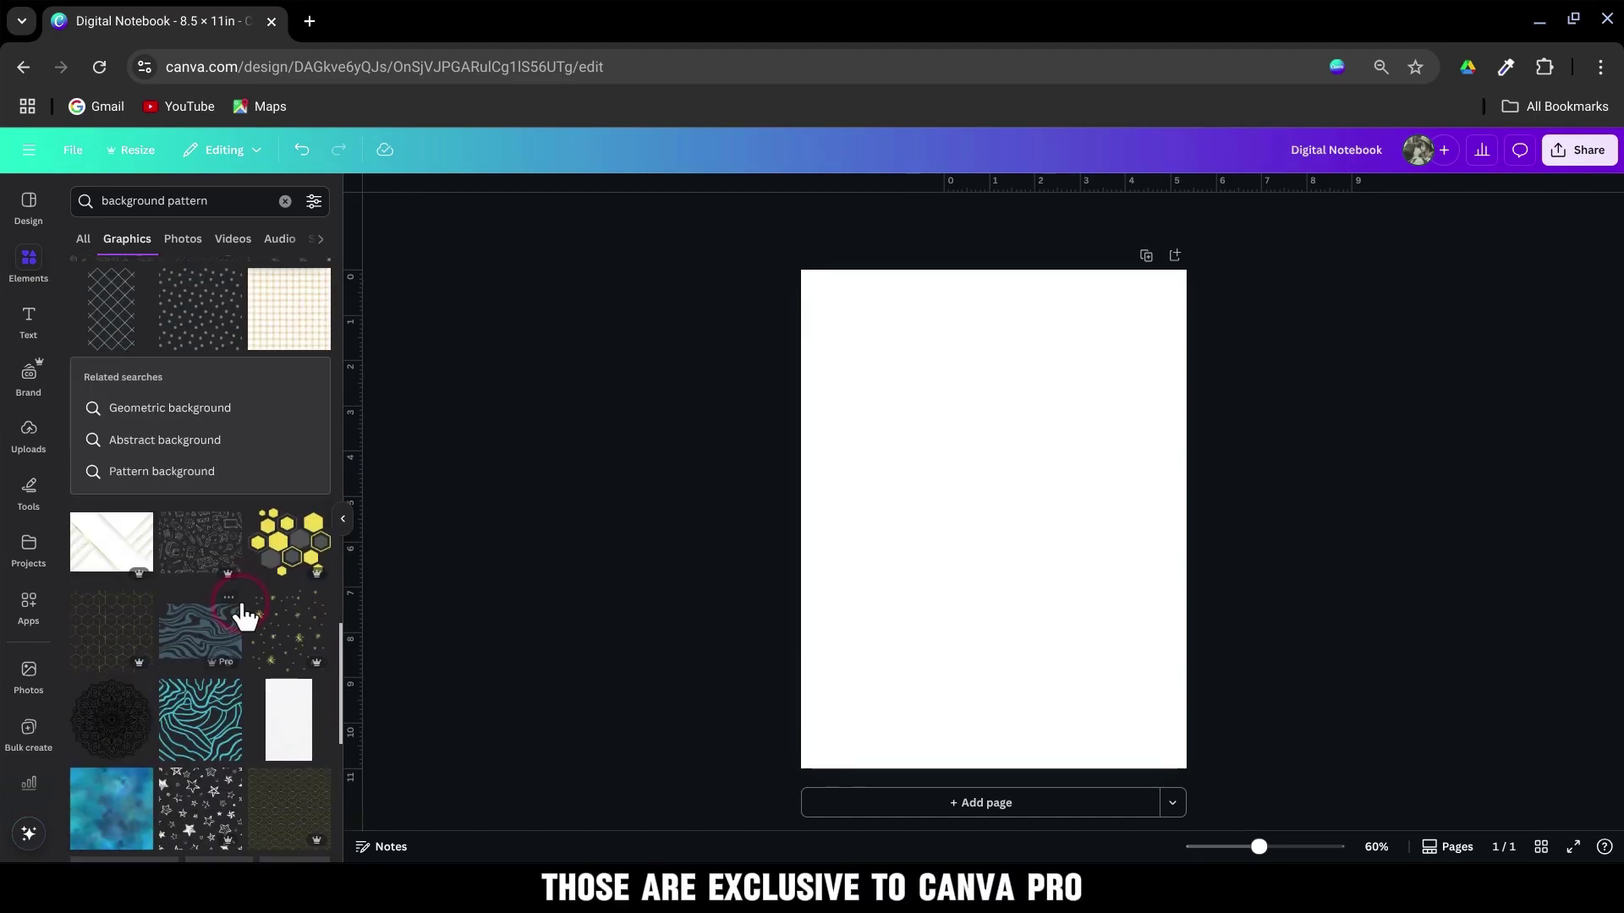
scroll(249, 615, "down", 3)
scroll(250, 615, "down", 3)
scroll(243, 615, "down", 3)
scroll(244, 614, "down", 3)
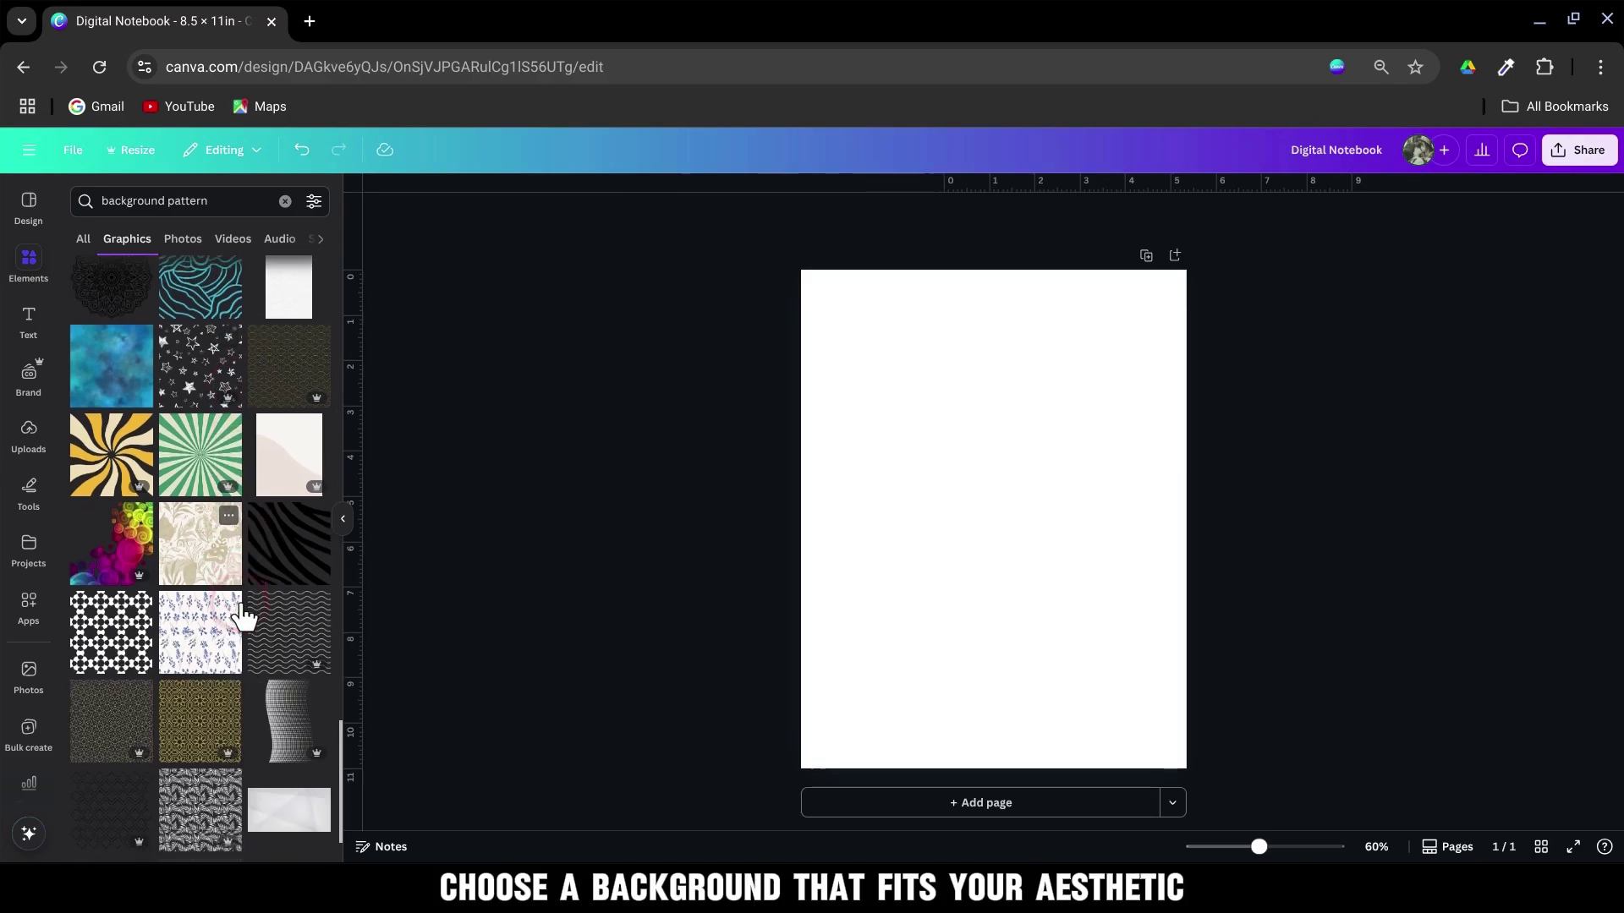
scroll(243, 614, "down", 3)
scroll(244, 614, "down", 3)
scroll(244, 614, "down", 2)
scroll(243, 615, "down", 2)
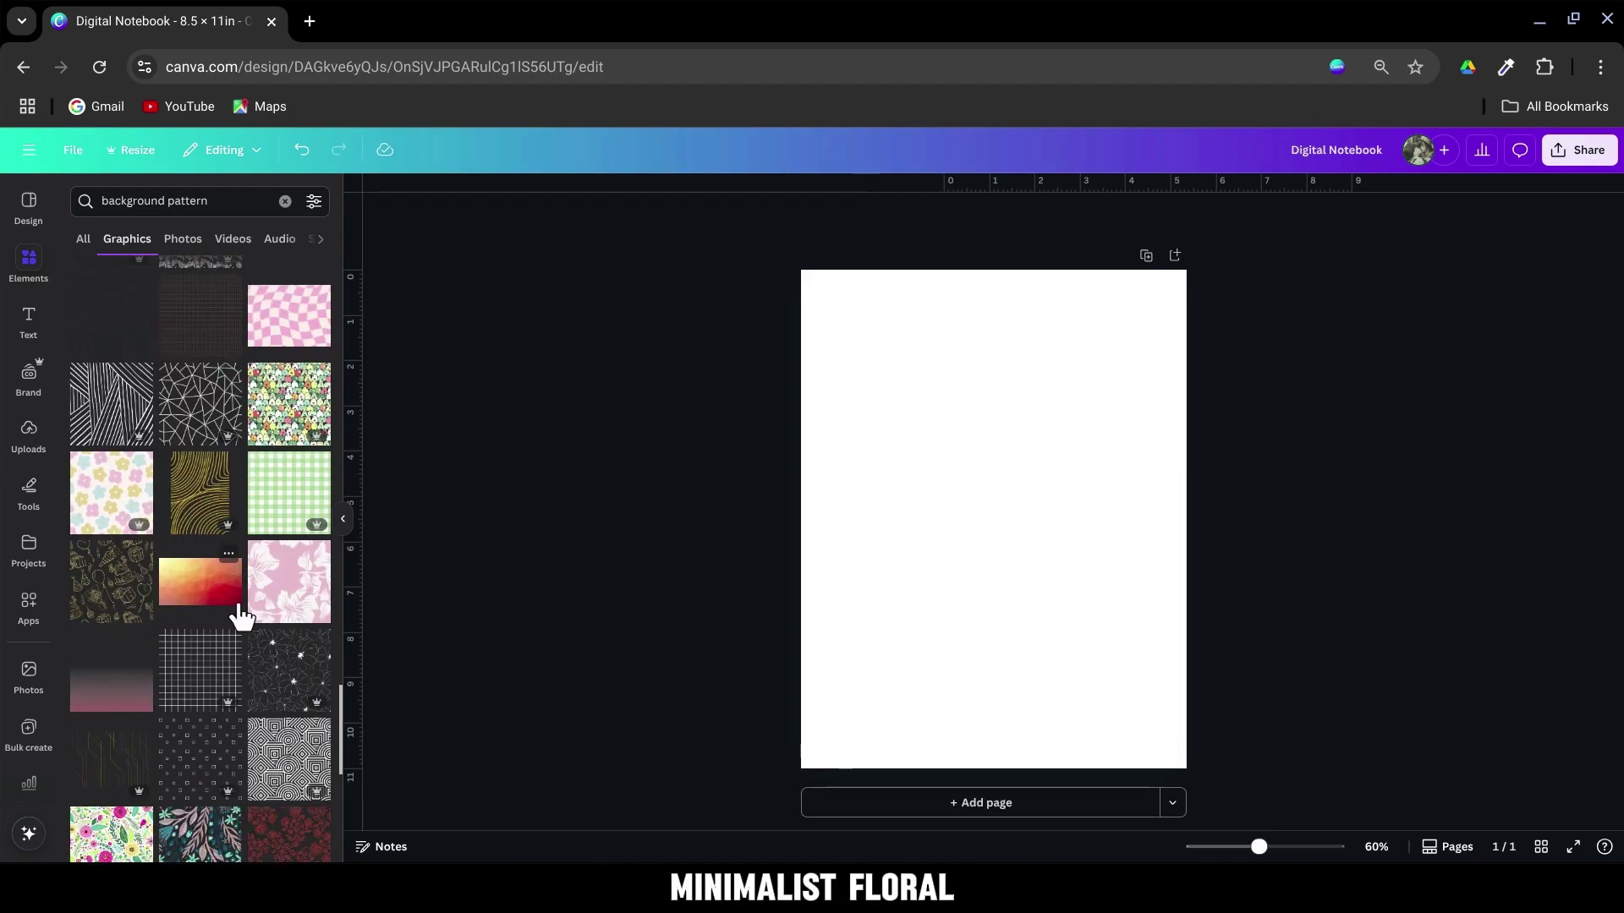
scroll(242, 615, "down", 3)
scroll(242, 616, "down", 5)
scroll(242, 583, "down", 4)
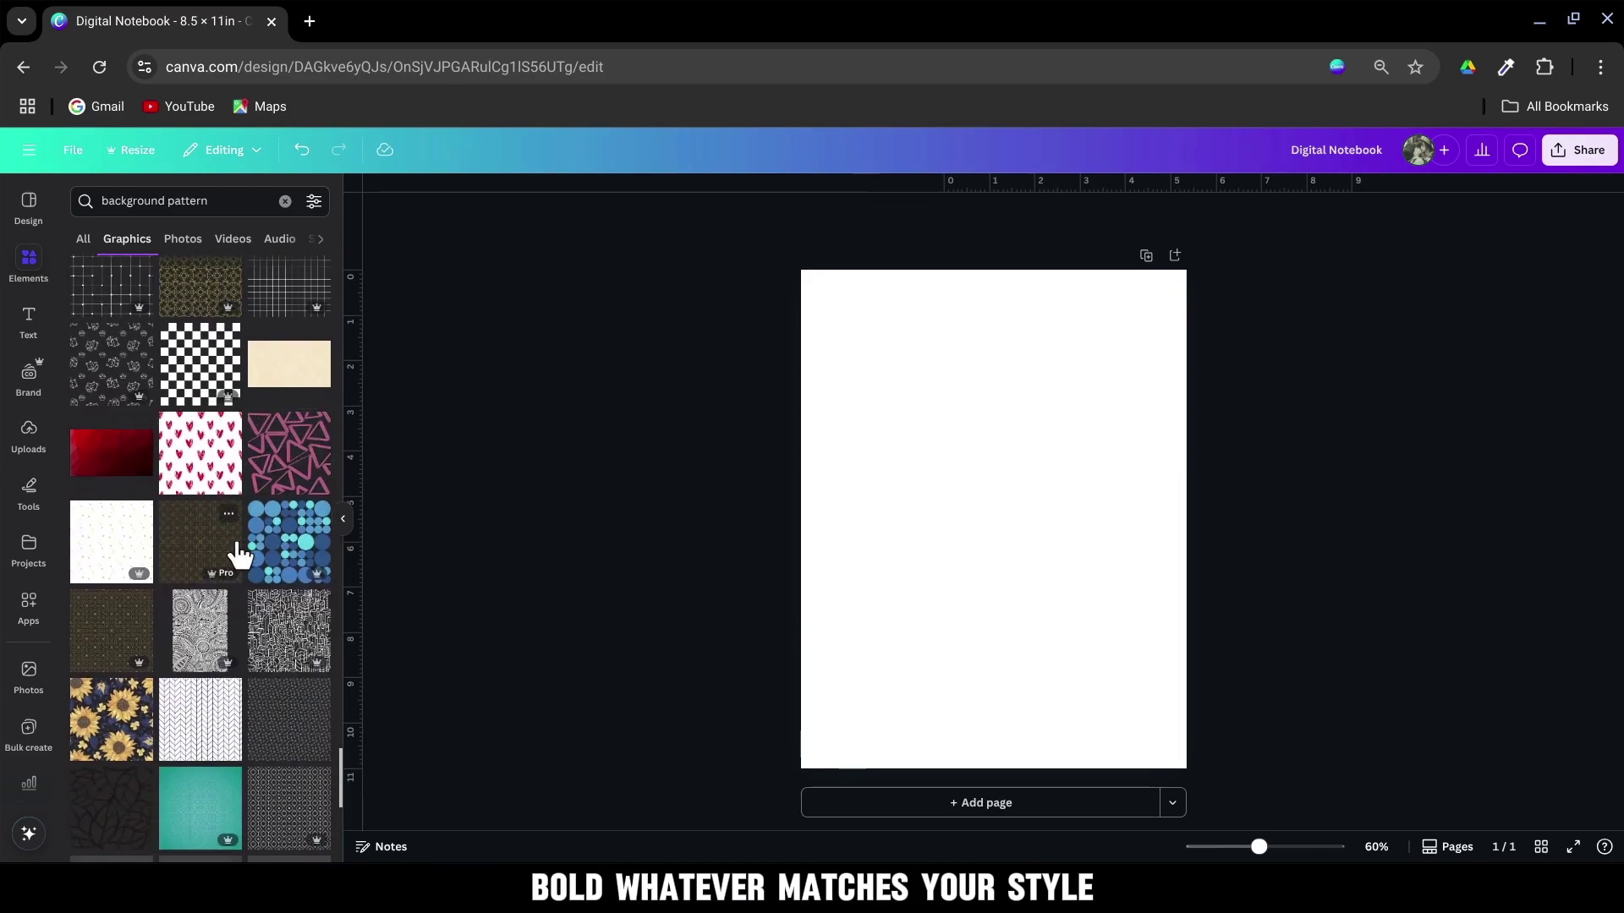
scroll(241, 565, "down", 2)
scroll(242, 565, "down", 1)
left_click(111, 632)
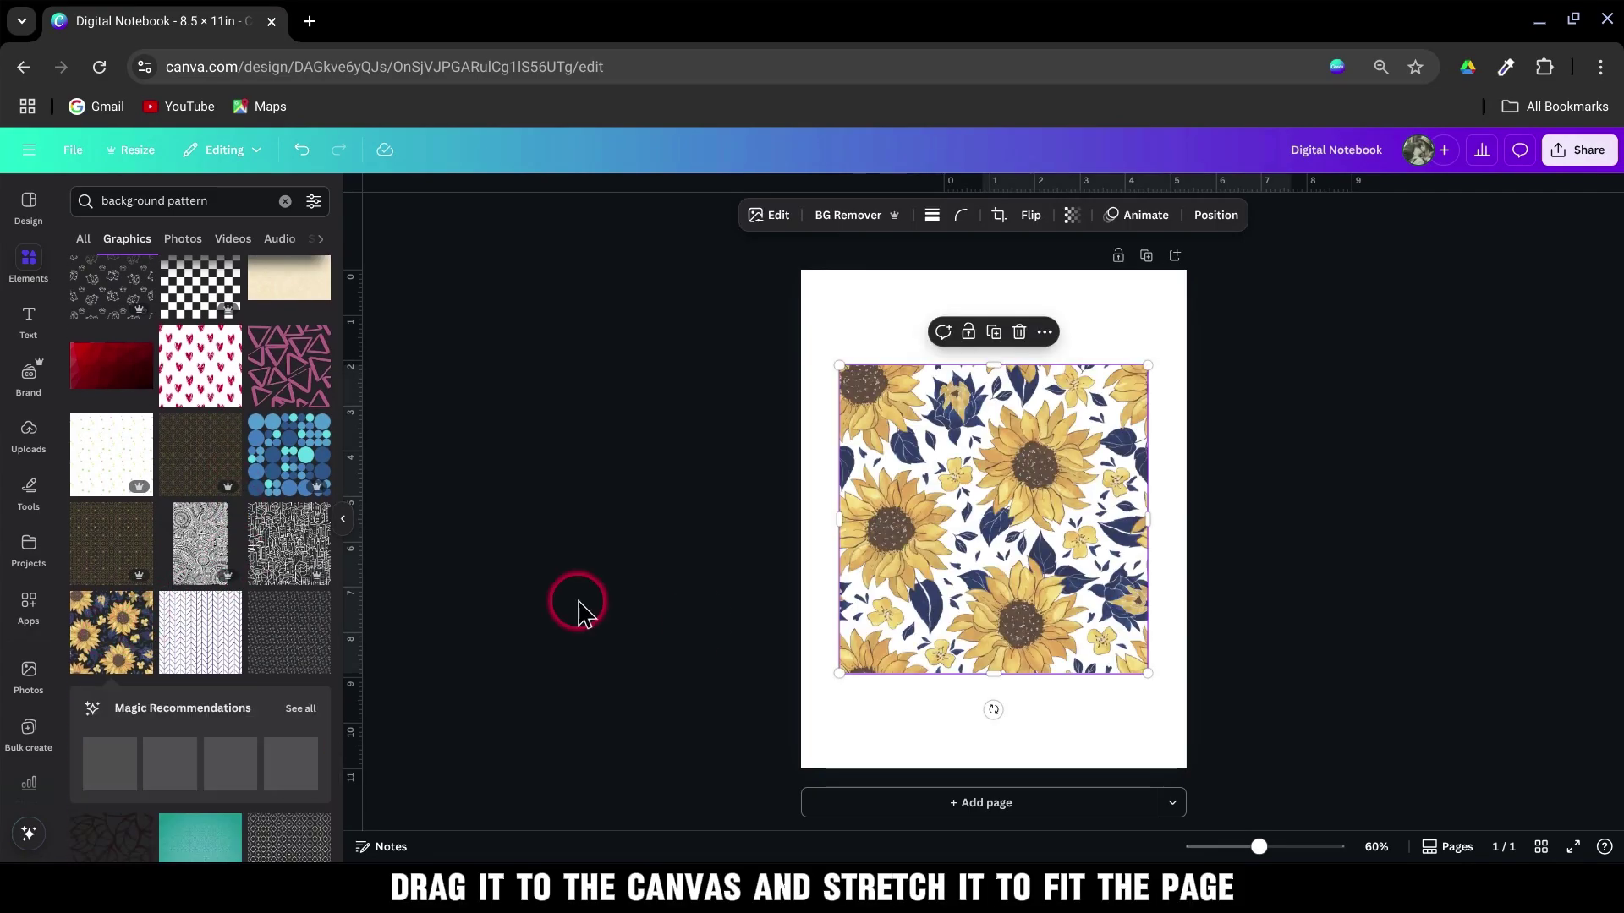
left_click_drag(1100, 565, 1043, 605)
Insert a rectangle, widen it on both sides and move it up the cover
key("r")
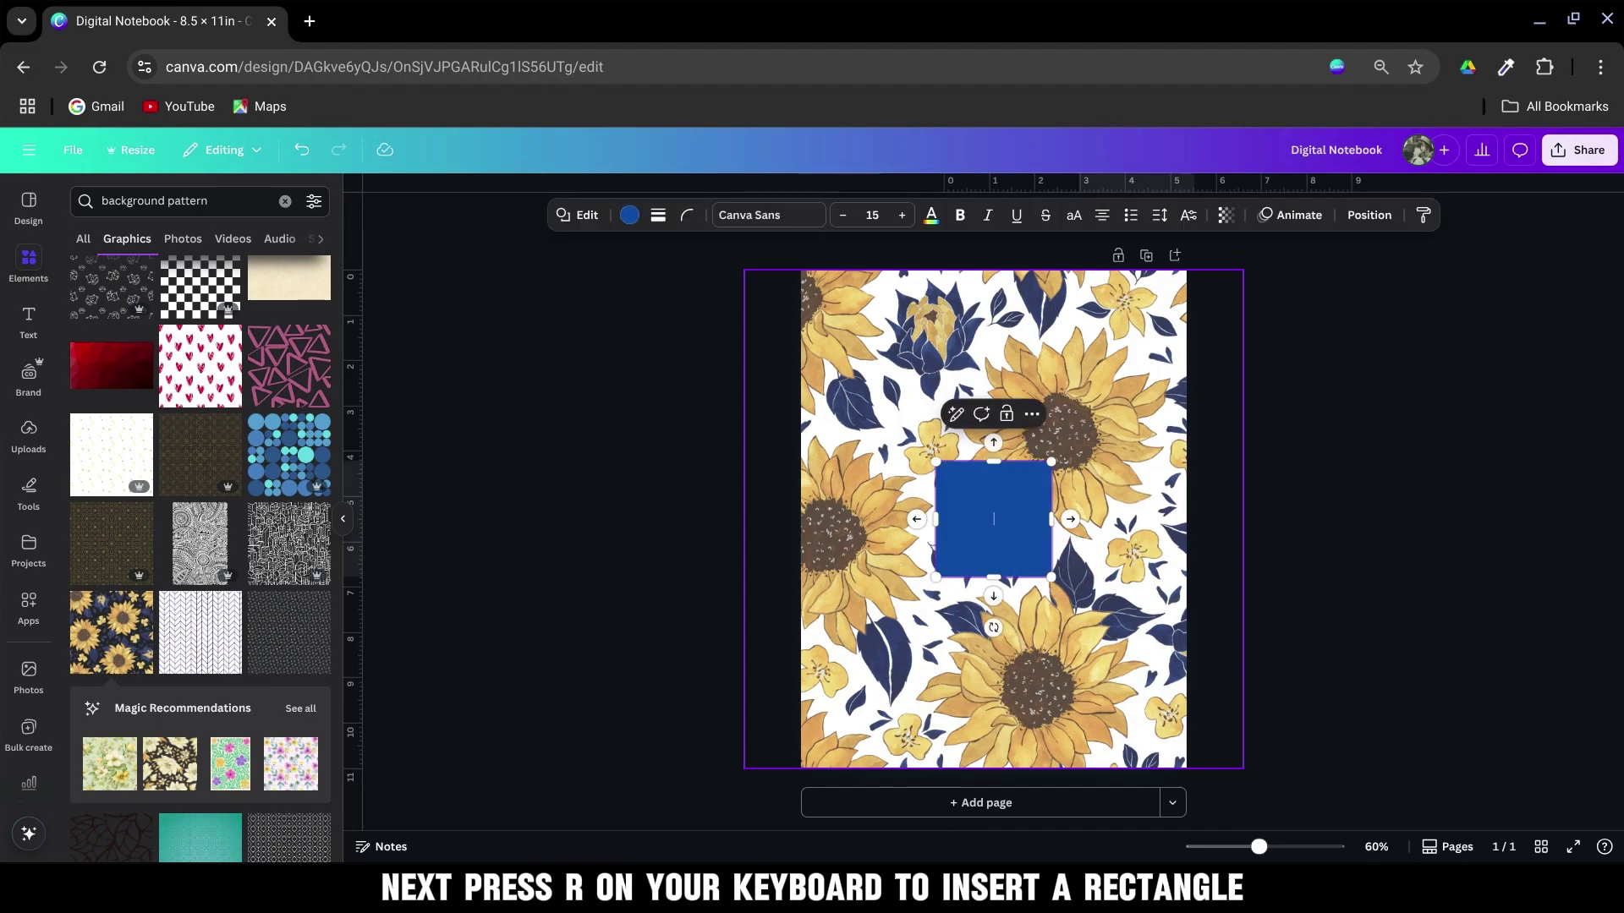
left_click_drag(1054, 518, 1129, 518)
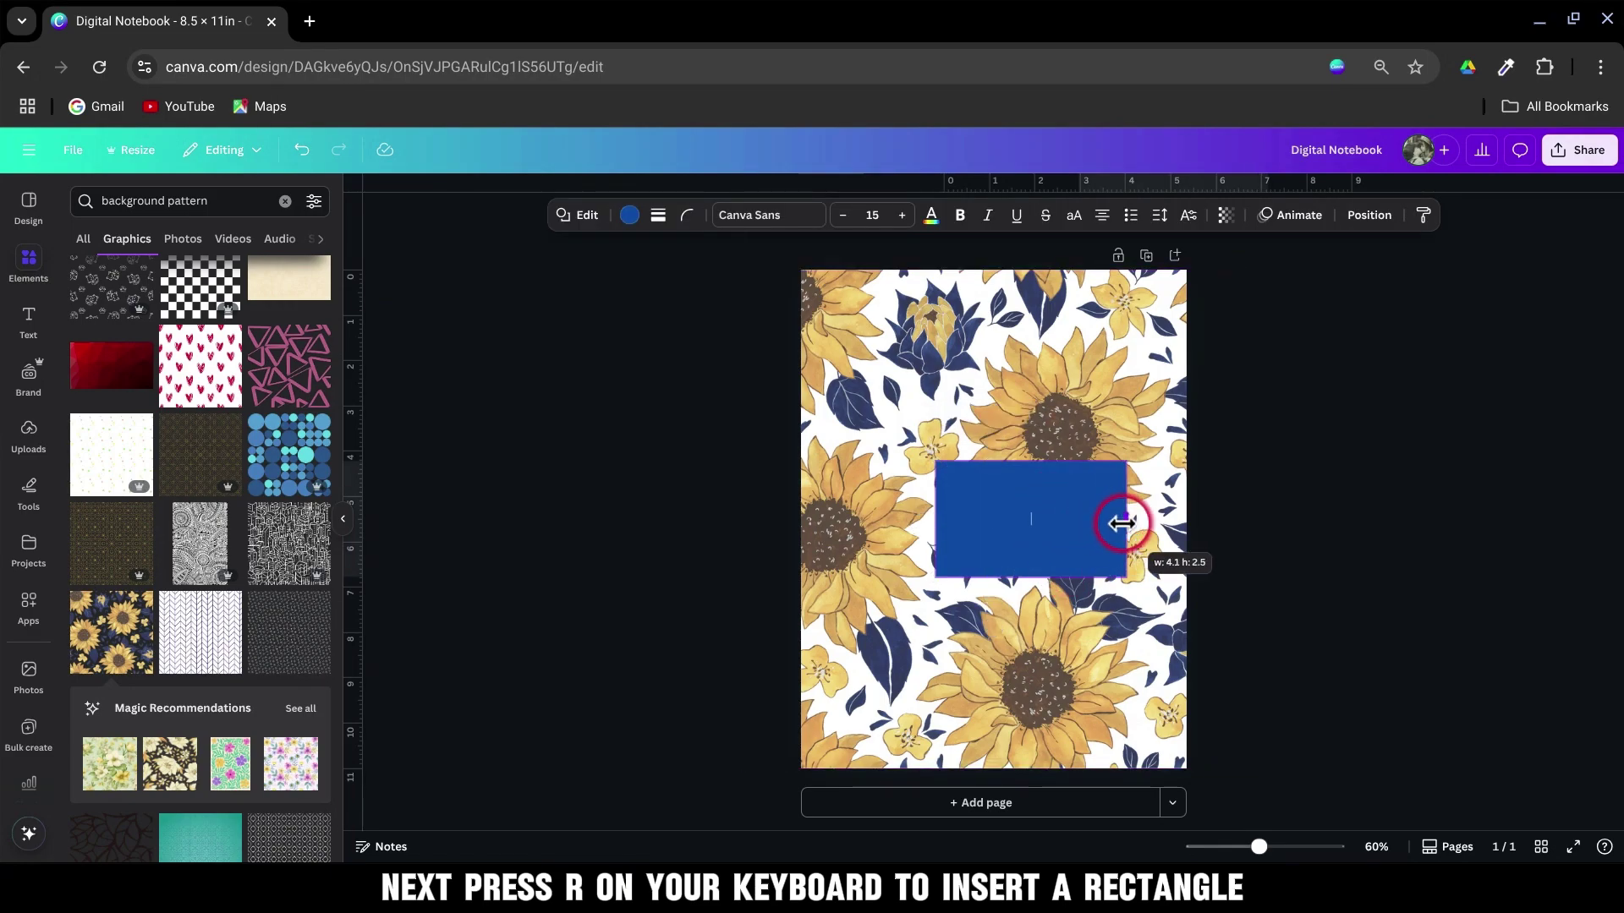
left_click_drag(939, 520, 874, 522)
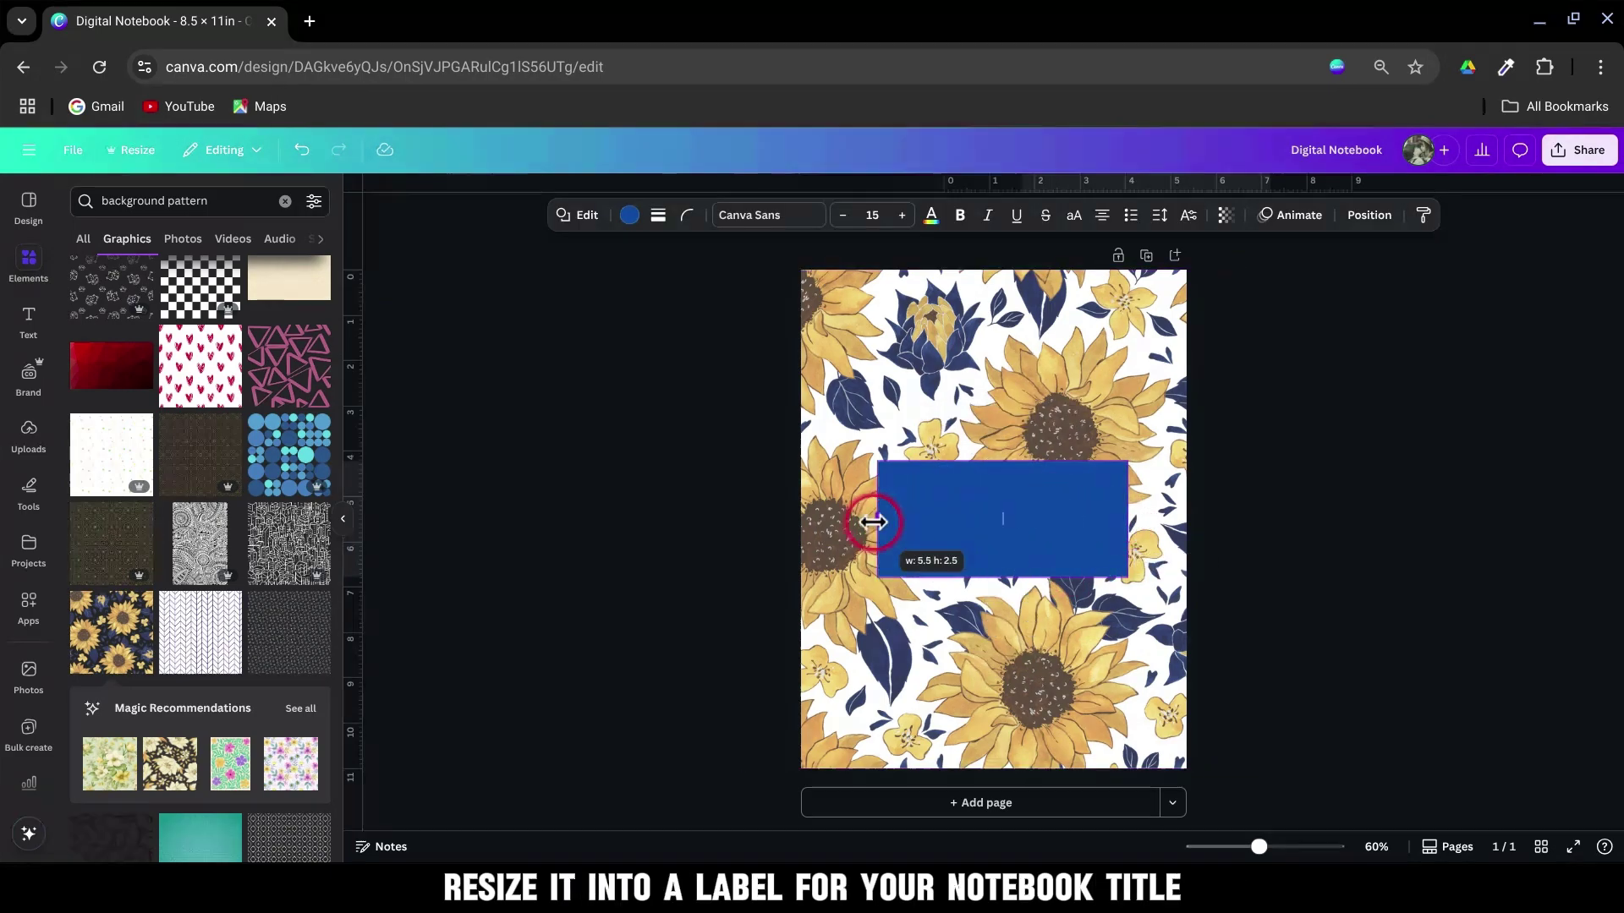
left_click_drag(977, 522, 963, 452)
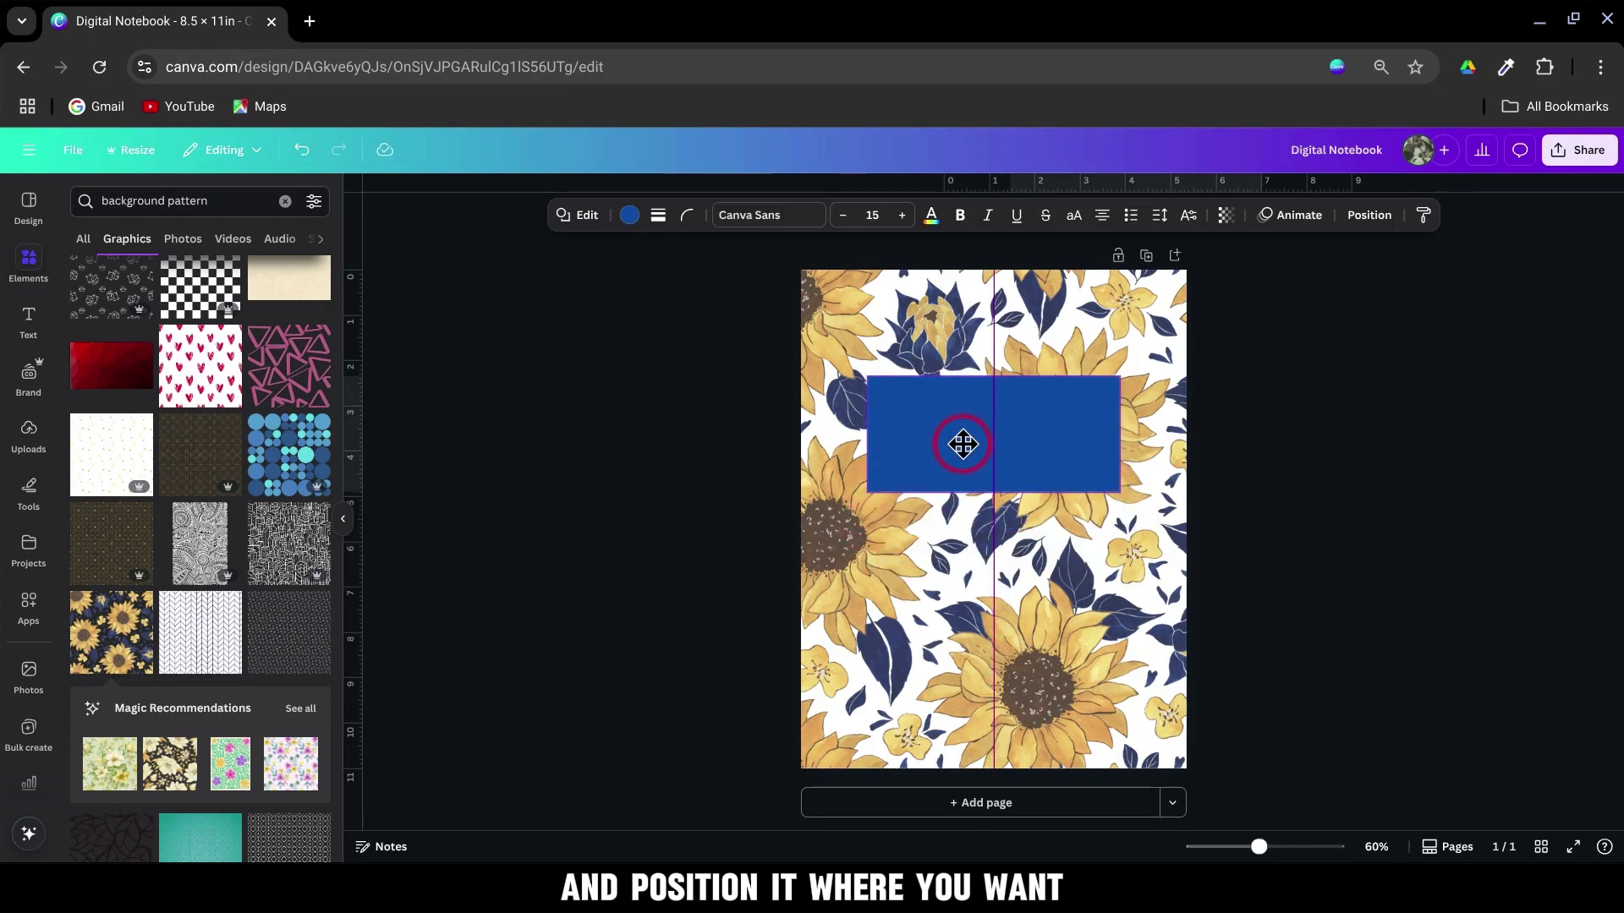
Give the label rectangle a white fill and rounded corners
left_click(631, 214)
left_click(221, 316)
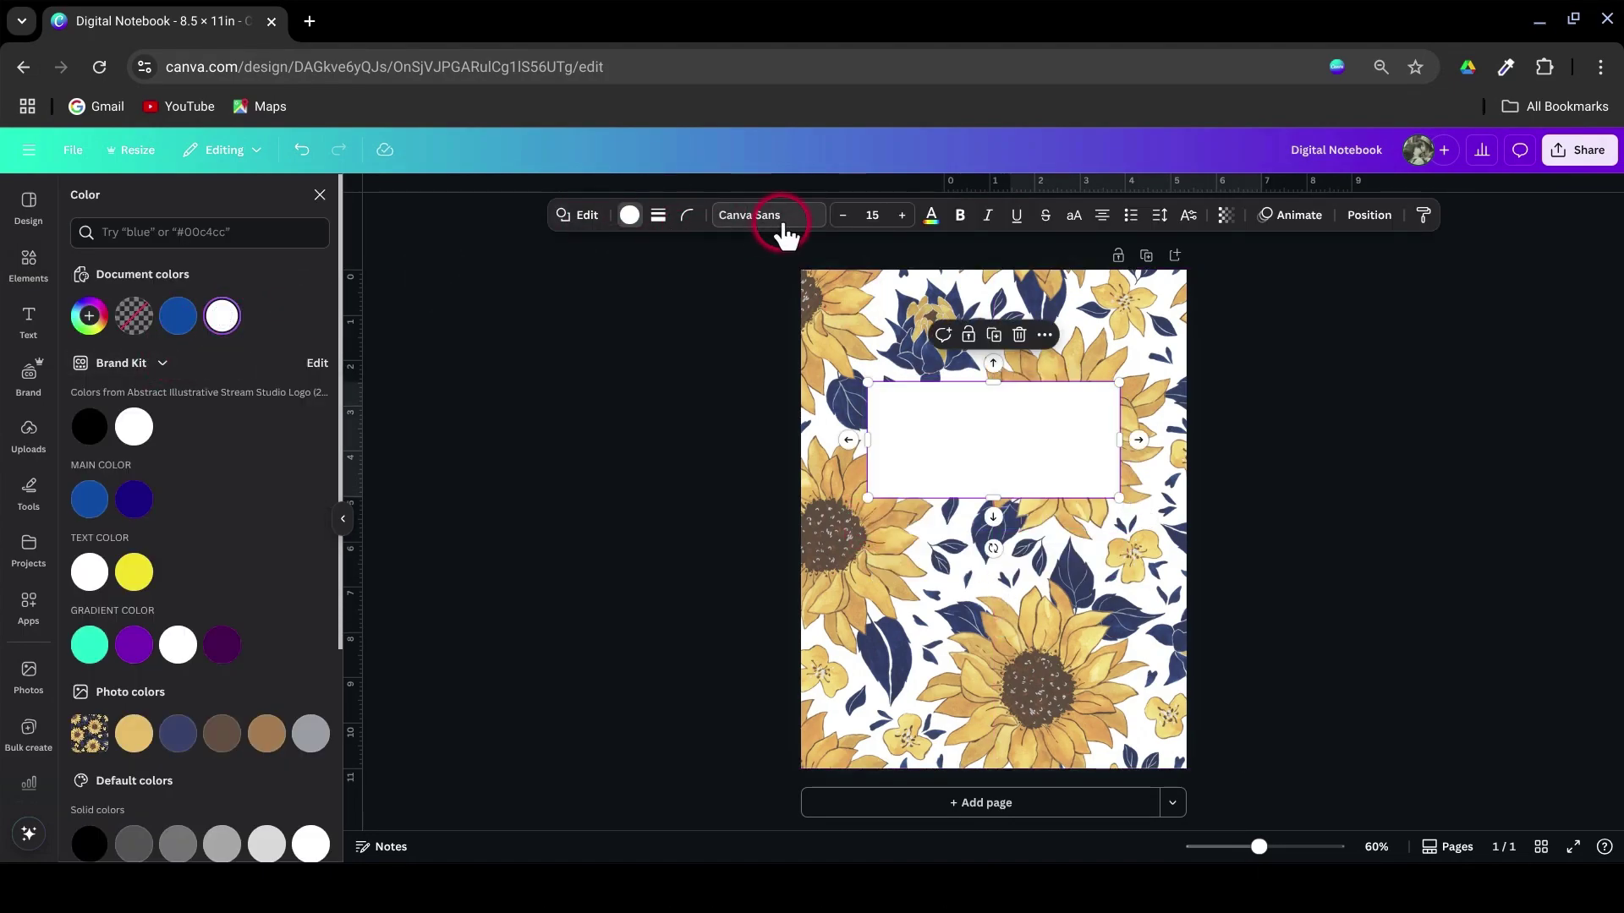
left_click(687, 215)
left_click_drag(606, 281, 622, 282)
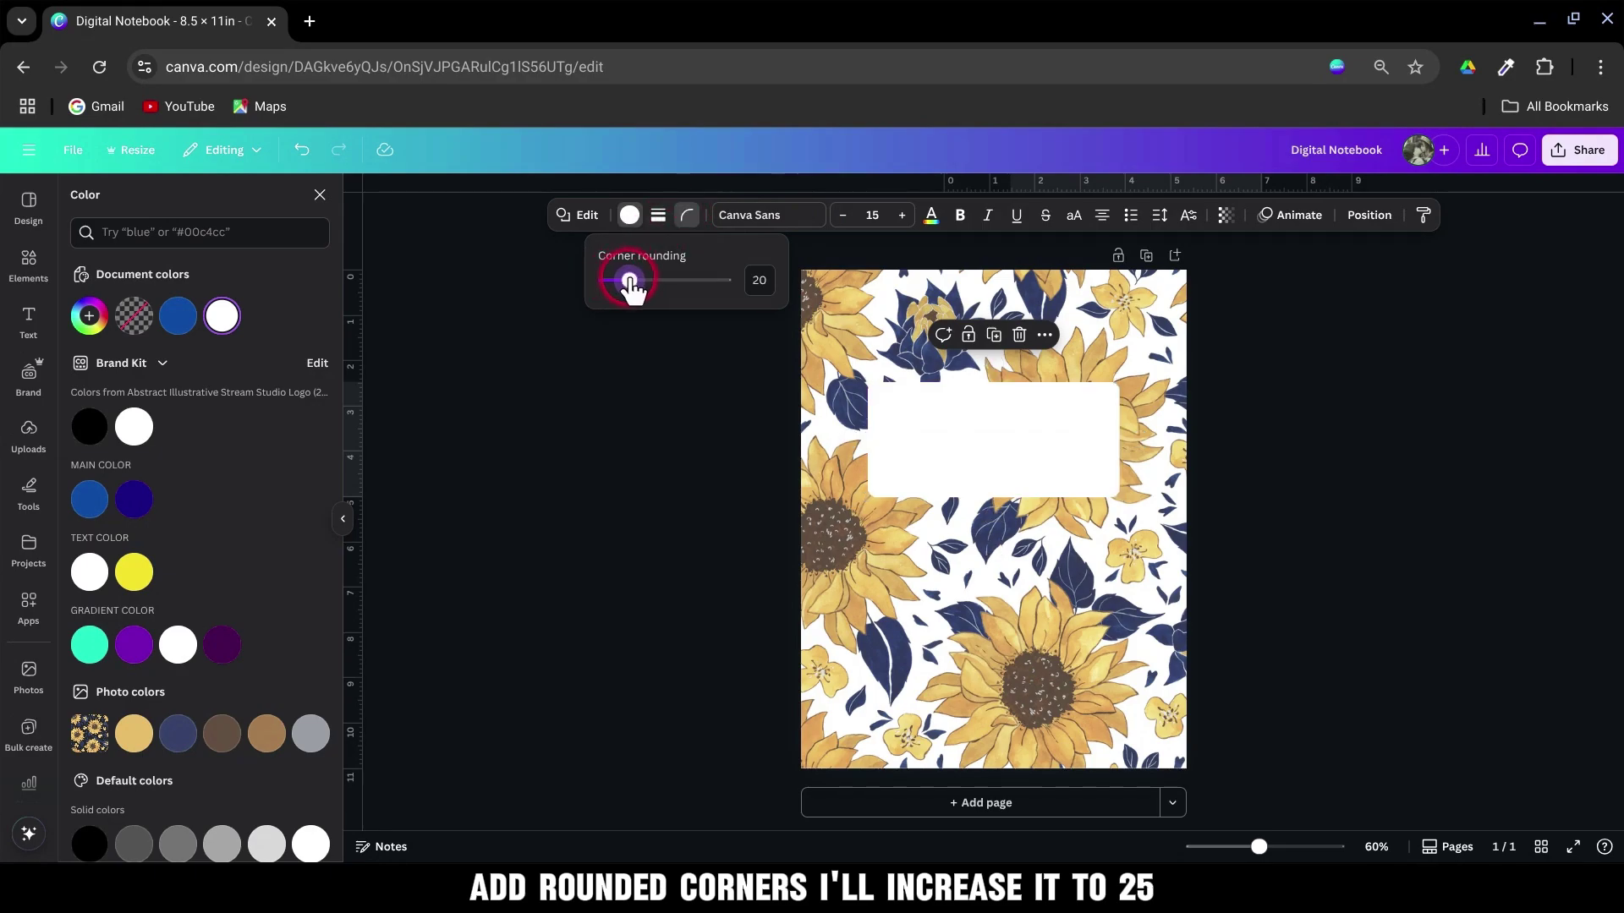
Add a thin solid outline to the label and choose its colour
left_click(658, 215)
left_click(614, 263)
left_click_drag(558, 319, 567, 321)
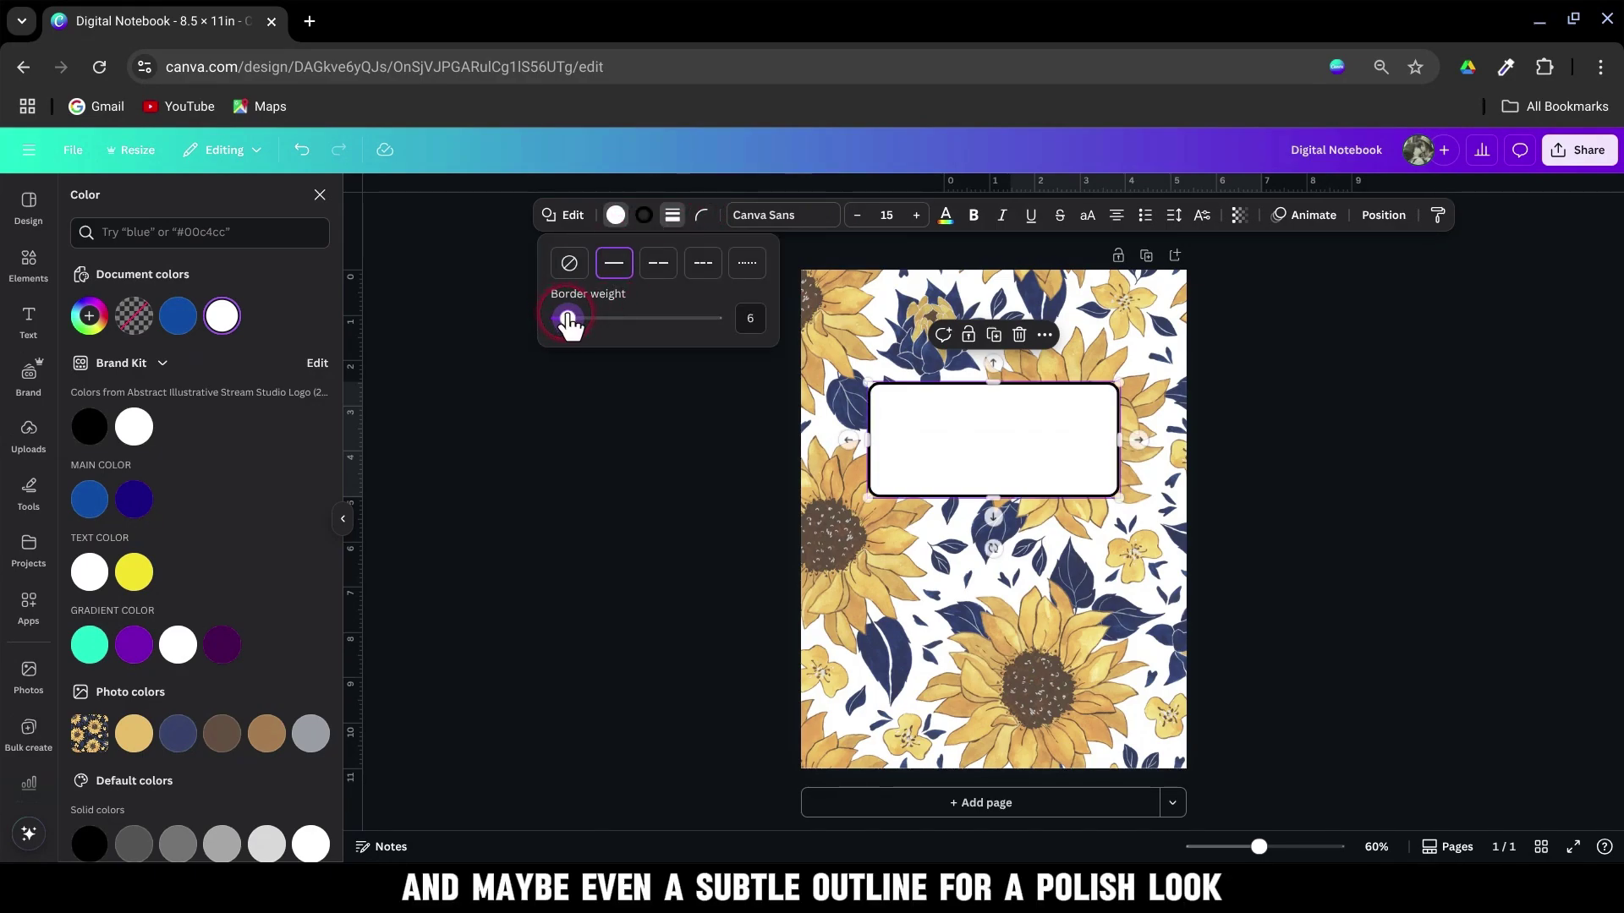
left_click(645, 218)
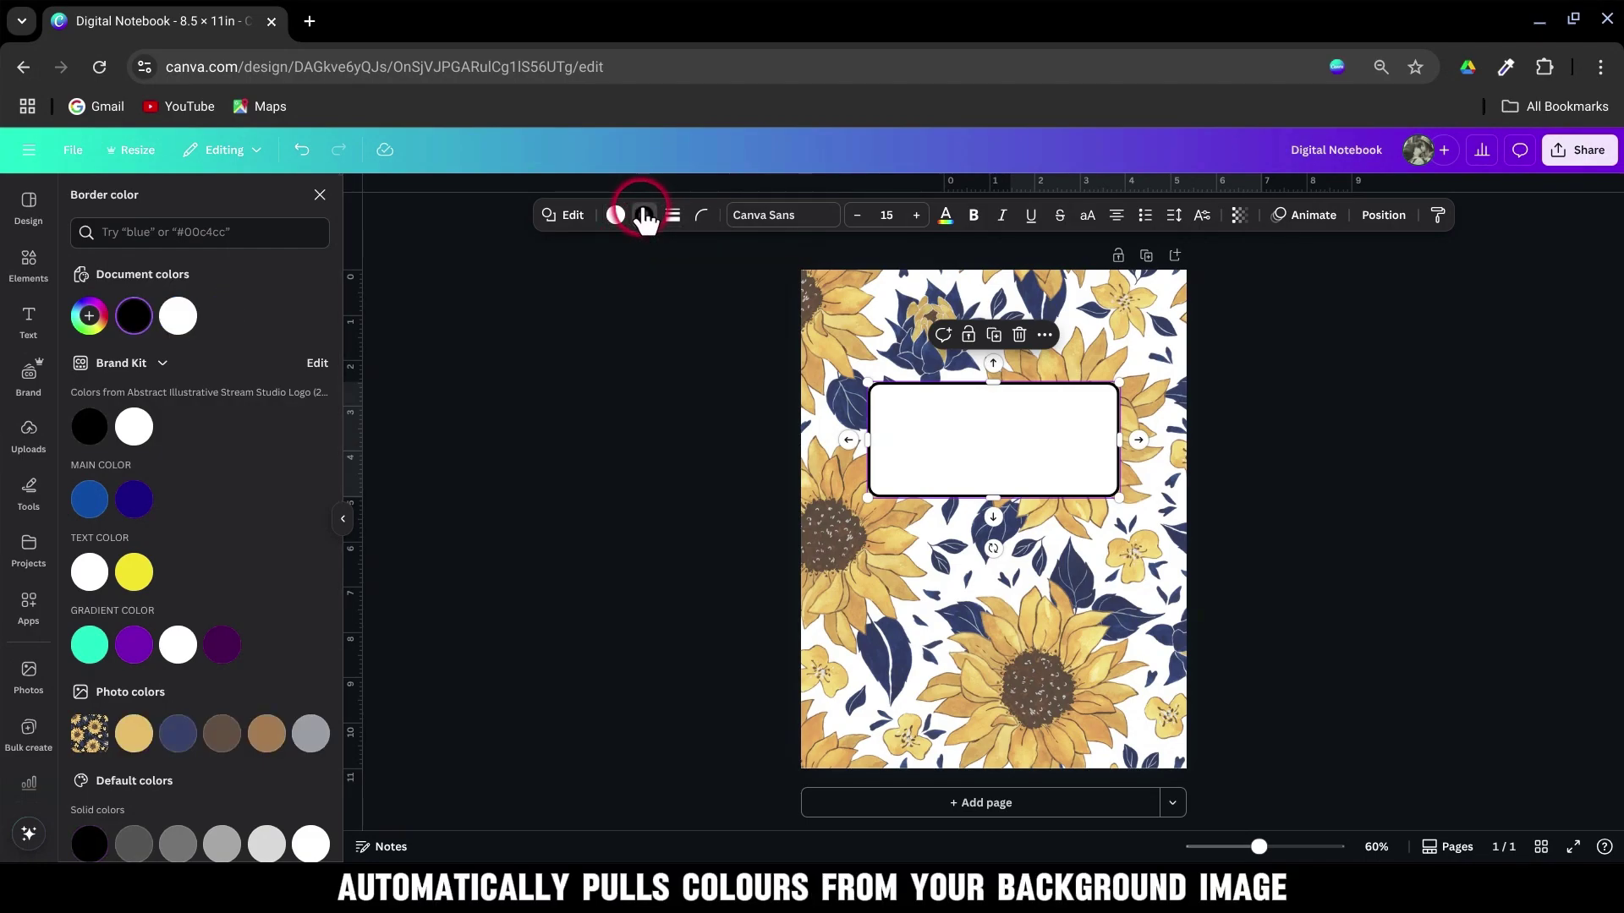
scroll(282, 603, "down", 1)
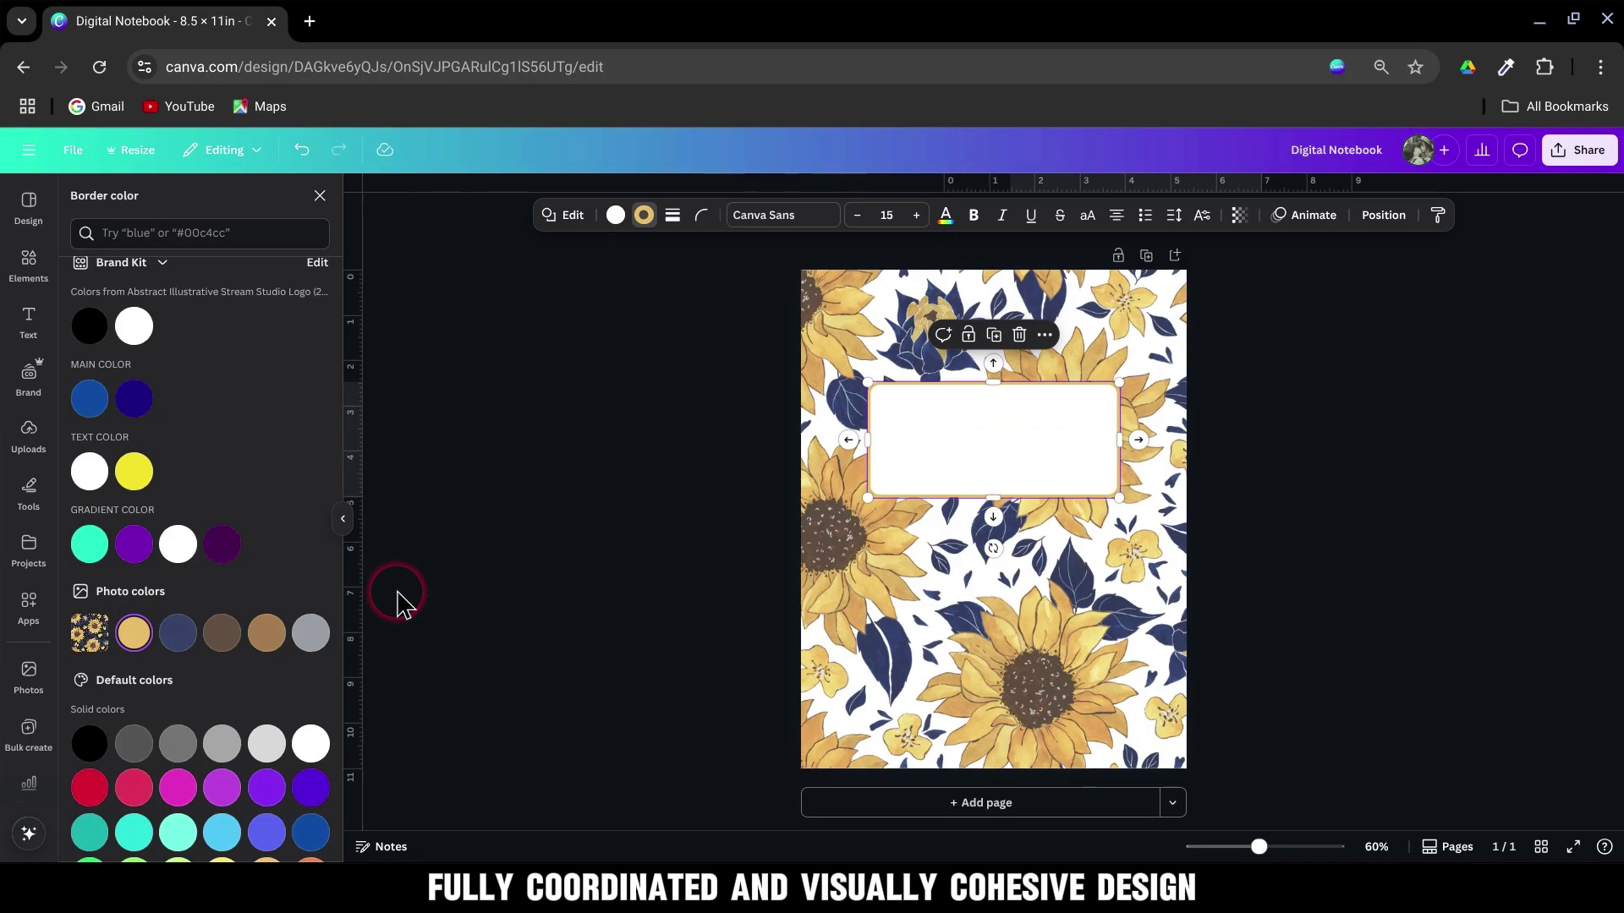
Add the '3:4 Frame with Shadow Illustration' graphic from 'shadow' search results
left_click(28, 266)
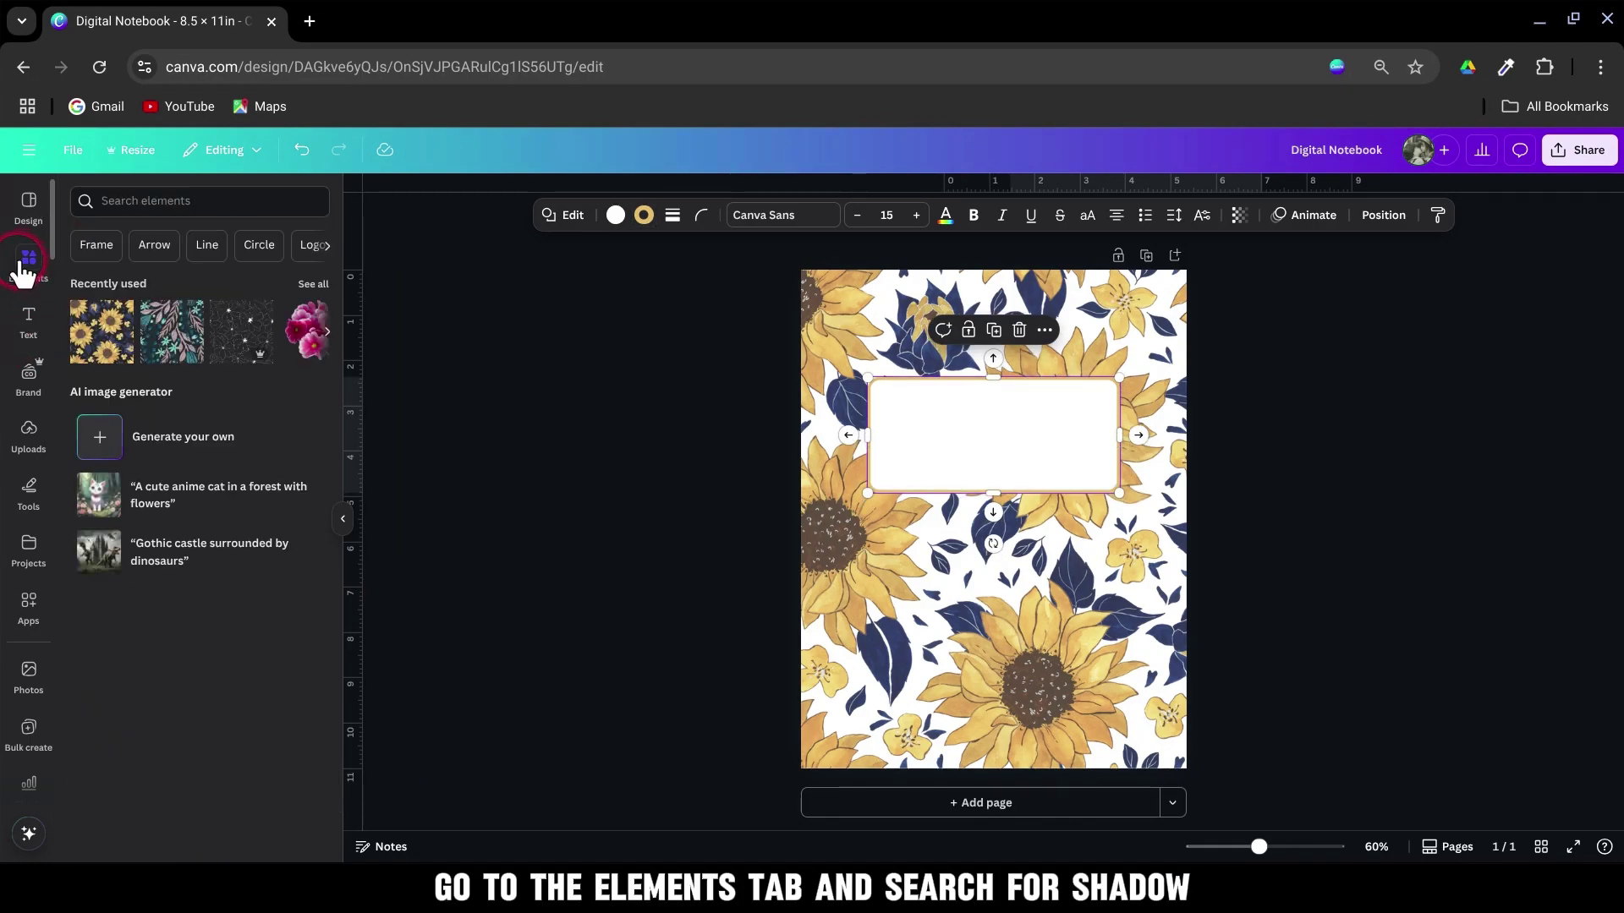
left_click(192, 201)
type("sha")
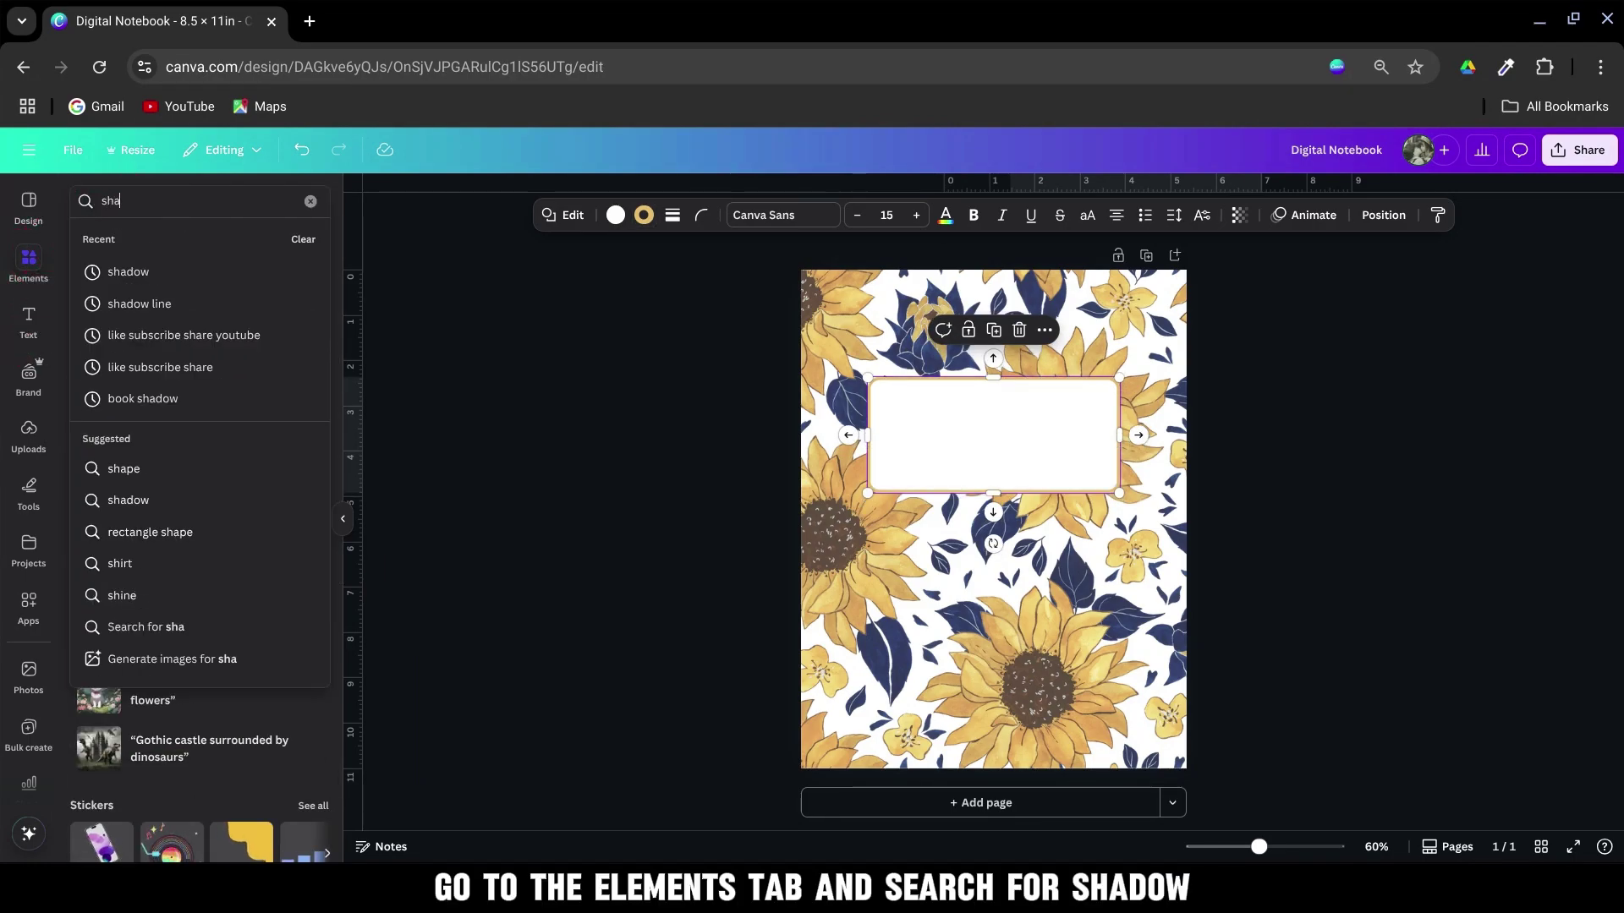
left_click(128, 271)
left_click(313, 319)
scroll(229, 609, "down", 5)
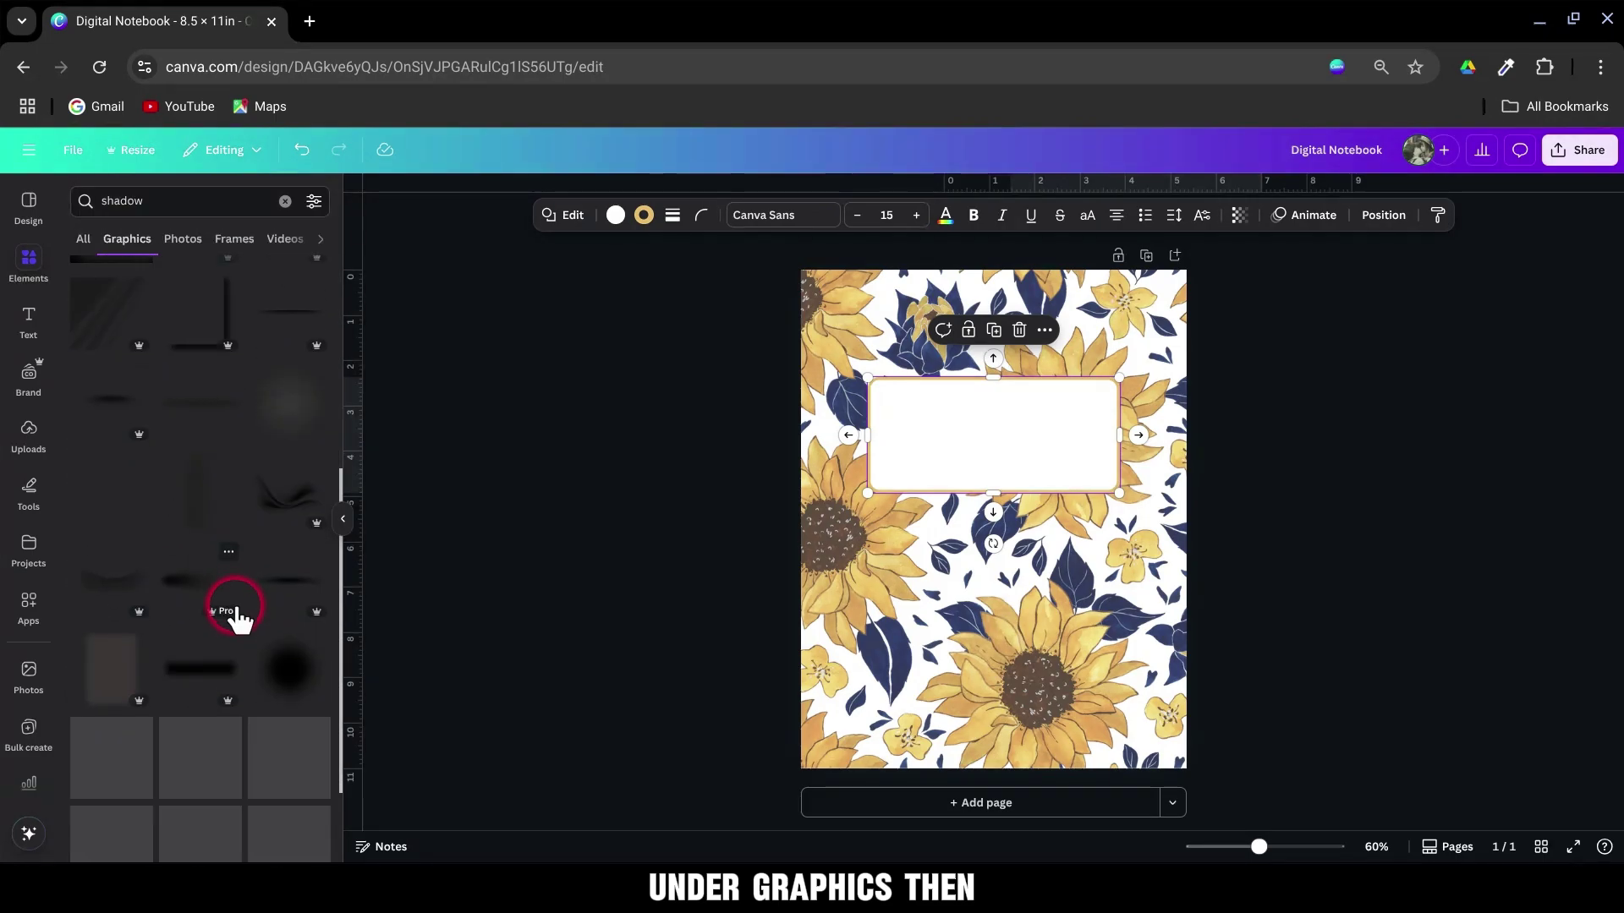
scroll(238, 617, "down", 3)
scroll(239, 612, "down", 3)
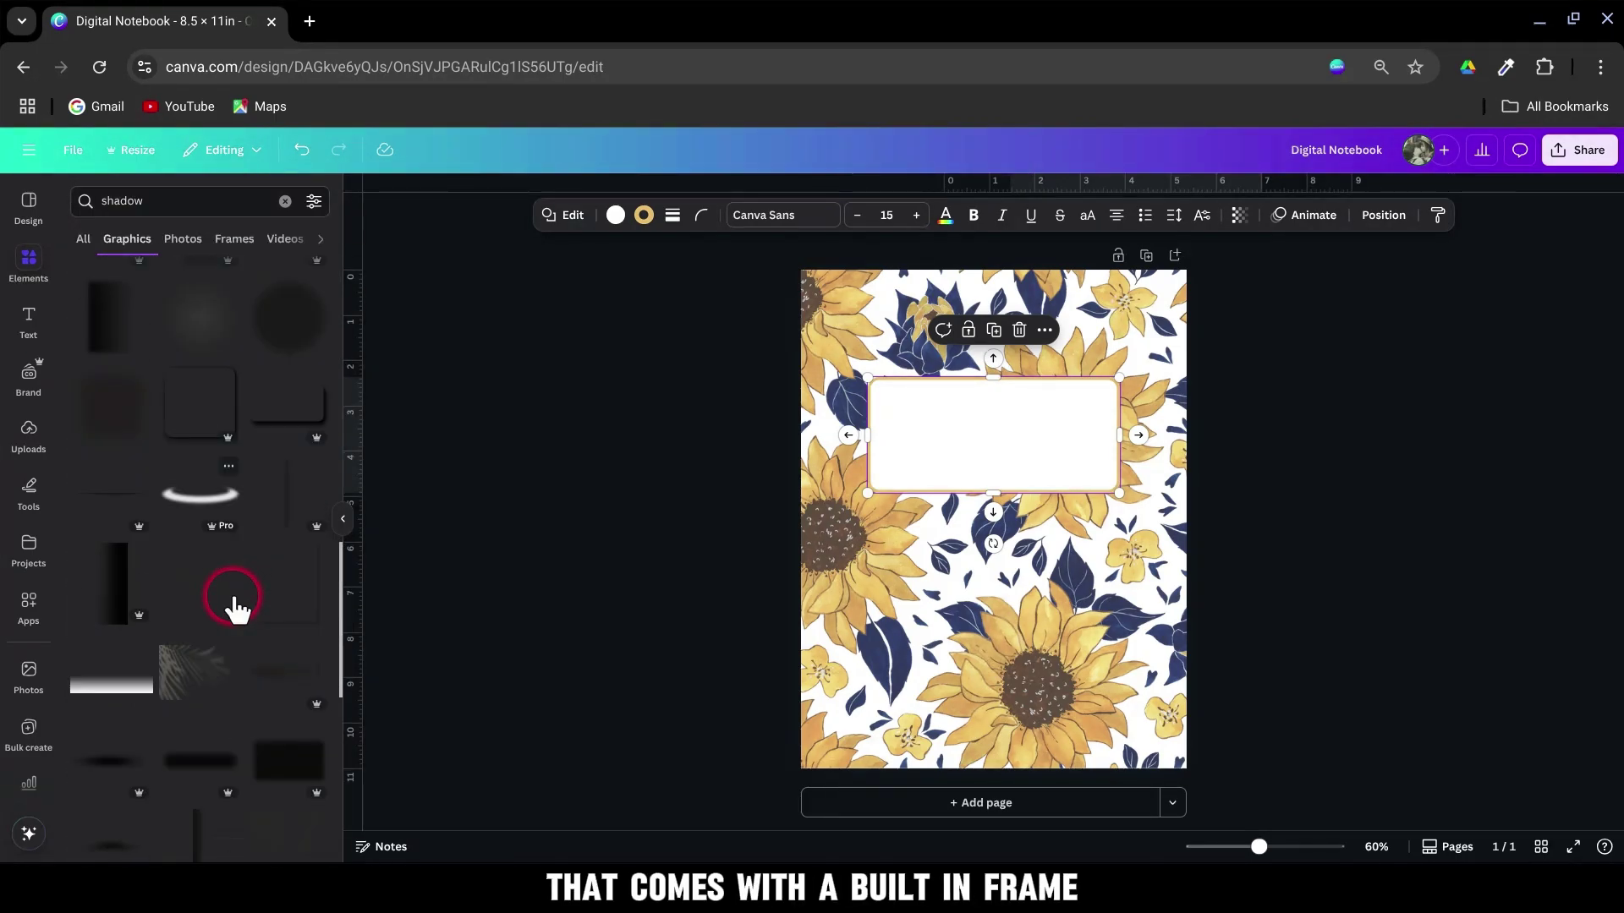
scroll(238, 609, "down", 1)
left_click(317, 514)
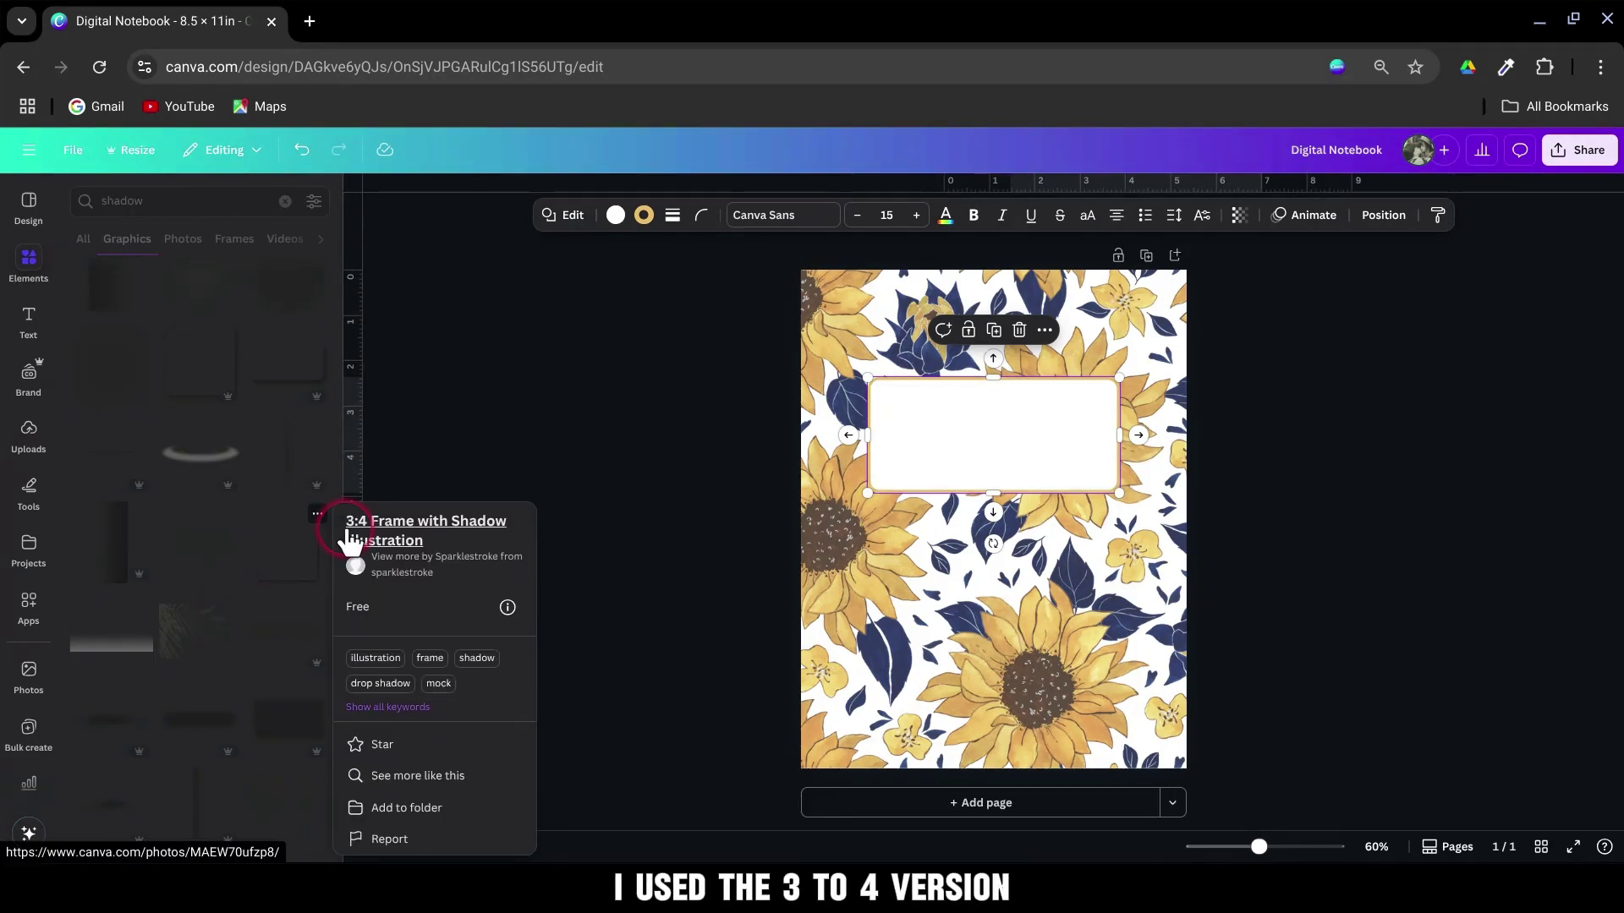
left_click(286, 543)
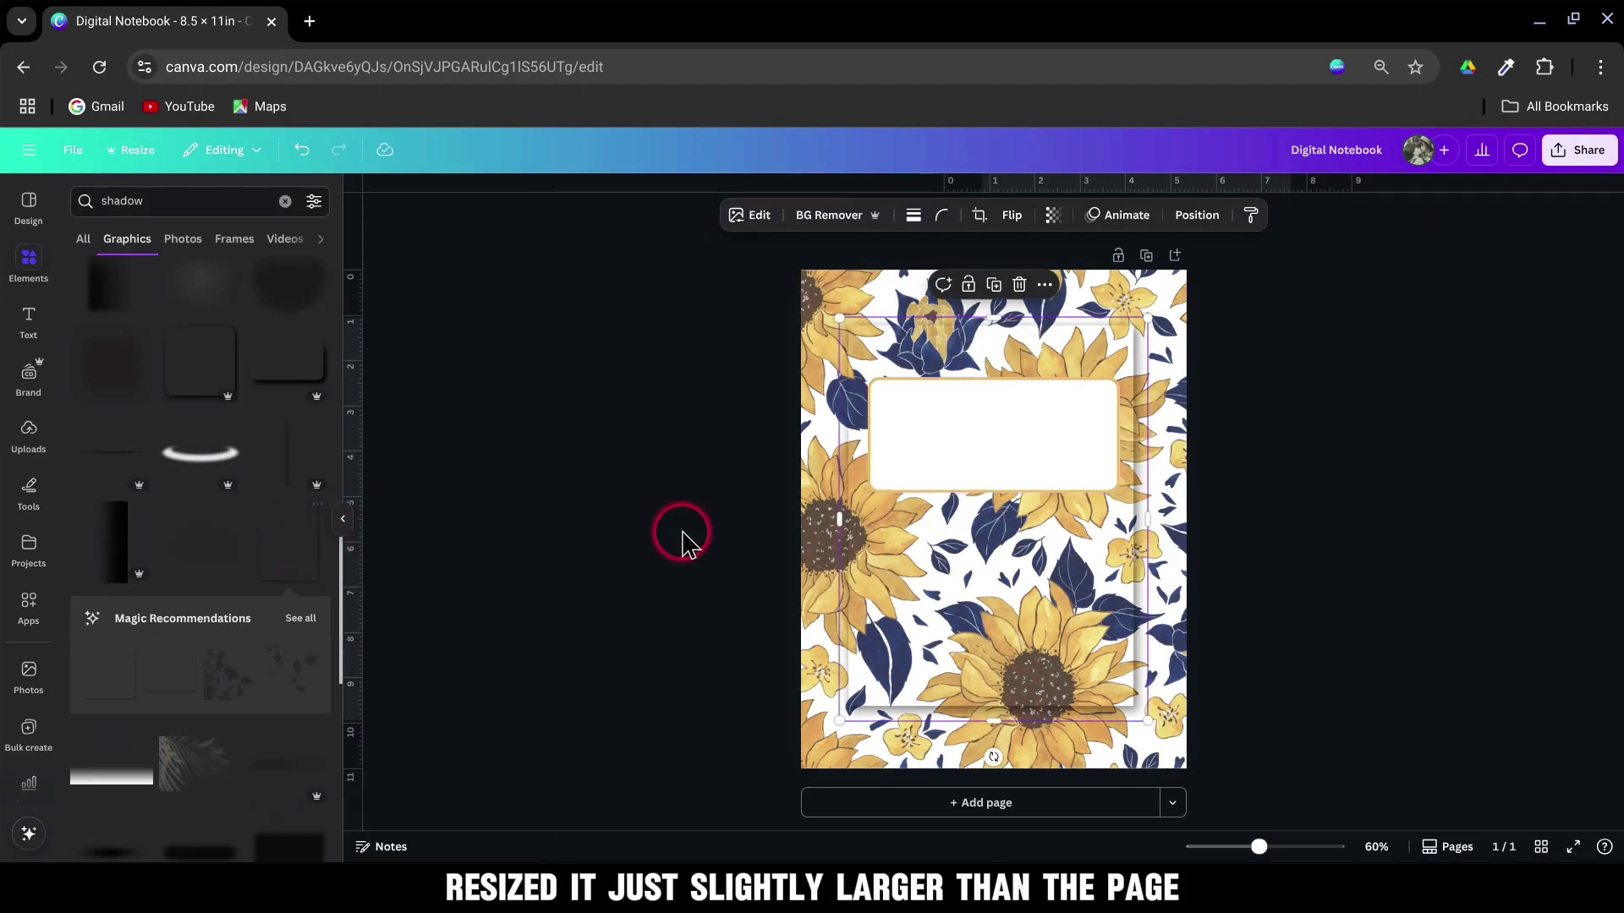
Enlarge the shadow frame slightly past the page and place two duplicates over it
left_click_drag(984, 571, 943, 518)
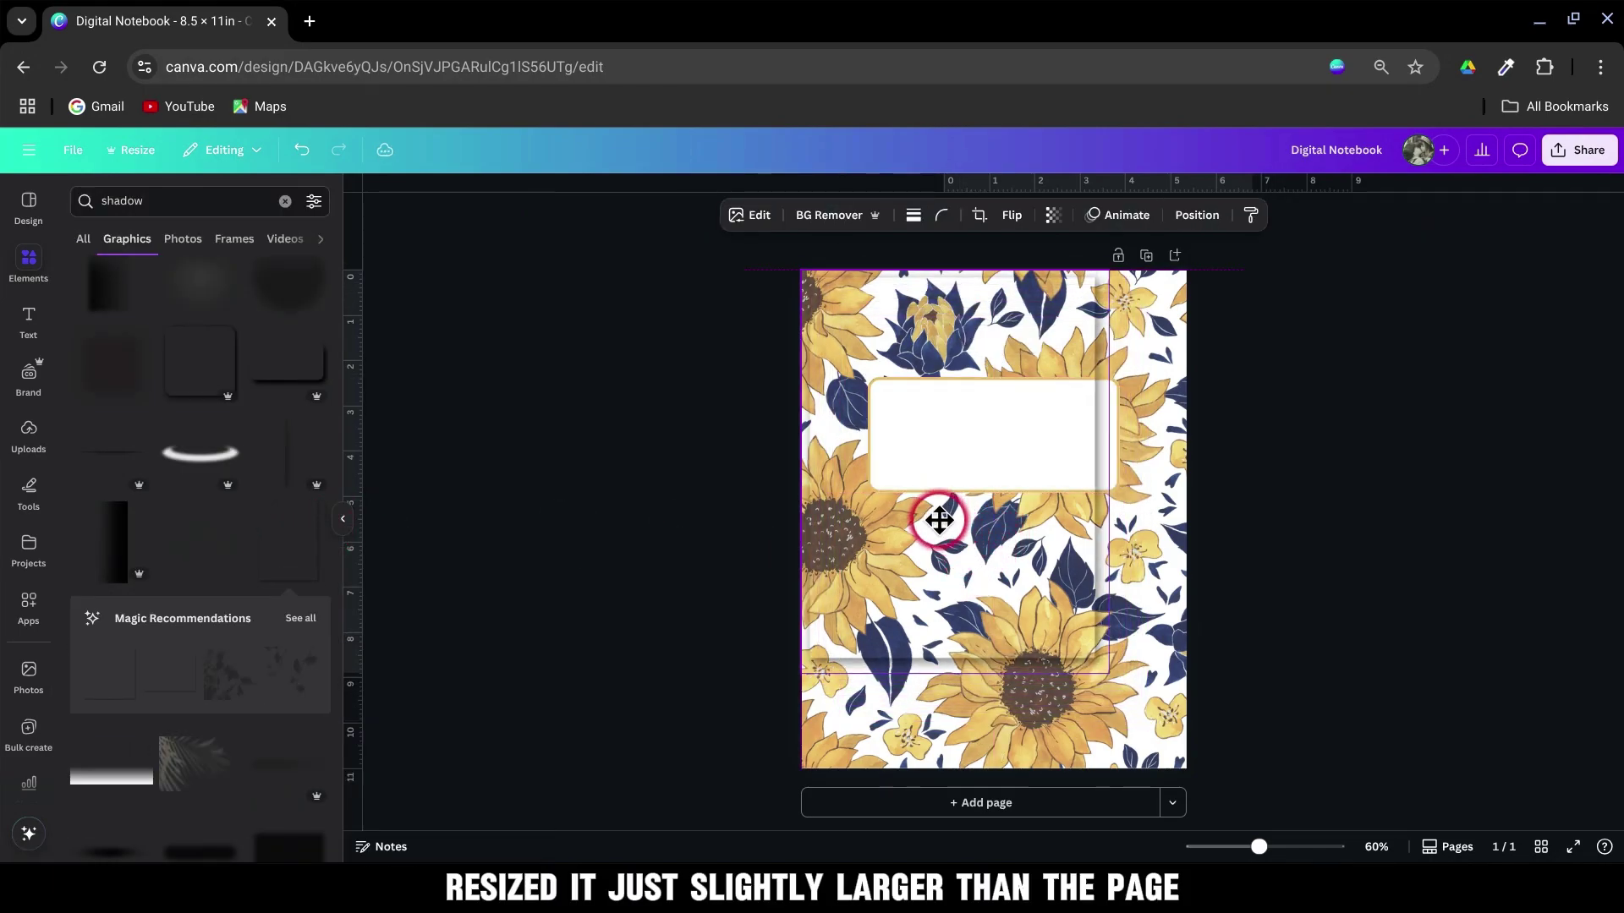
left_click_drag(1112, 672, 1403, 734)
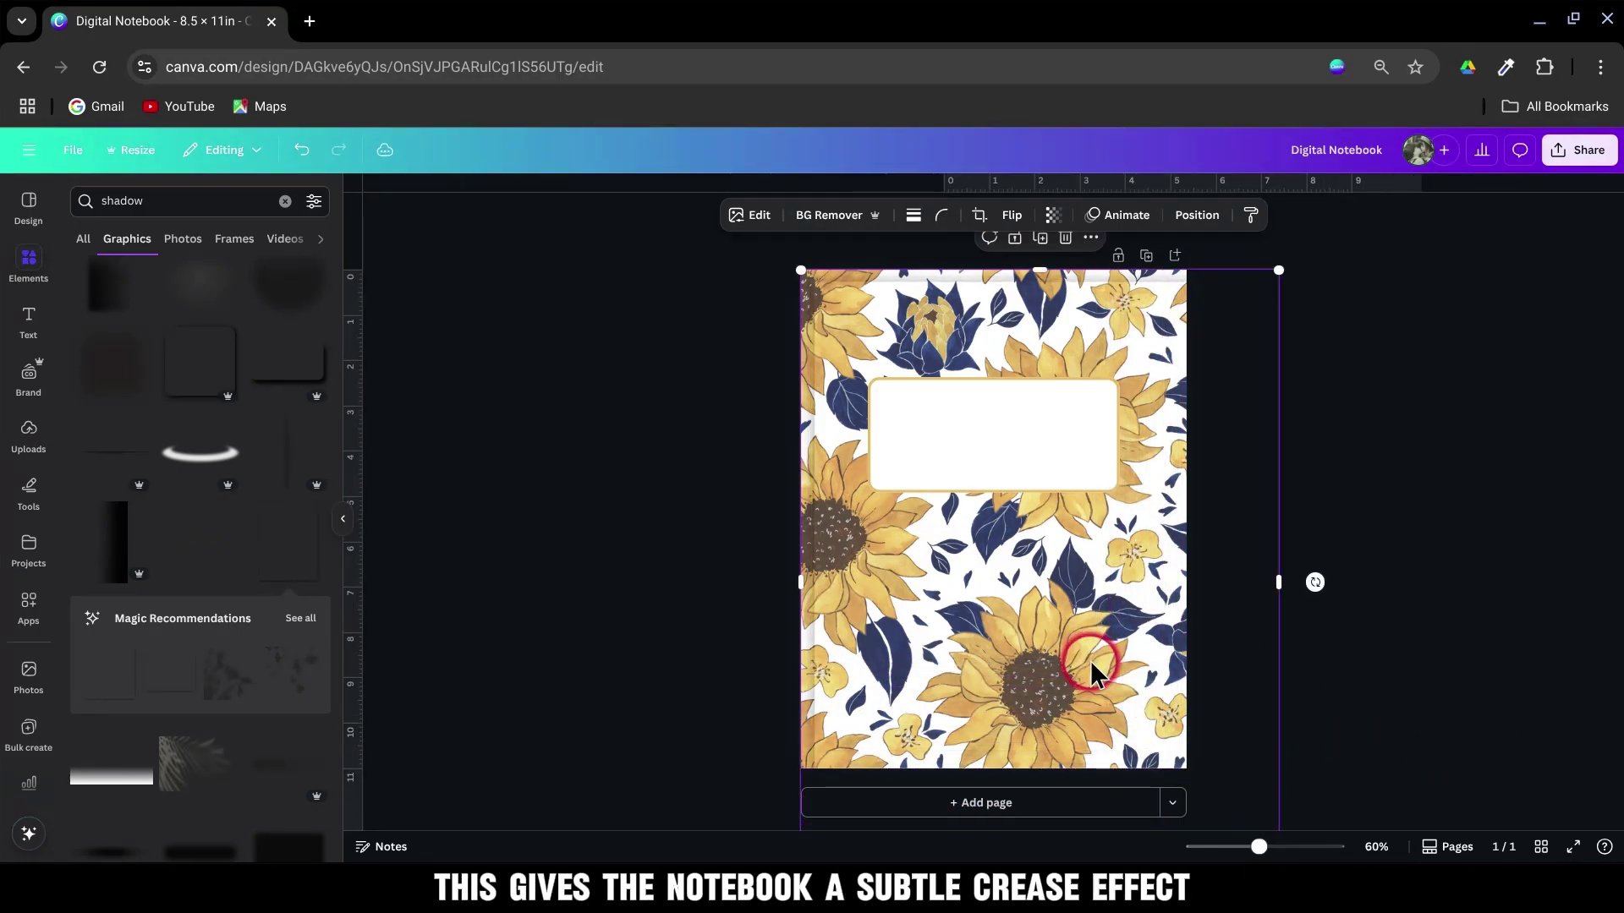
left_click(1091, 596)
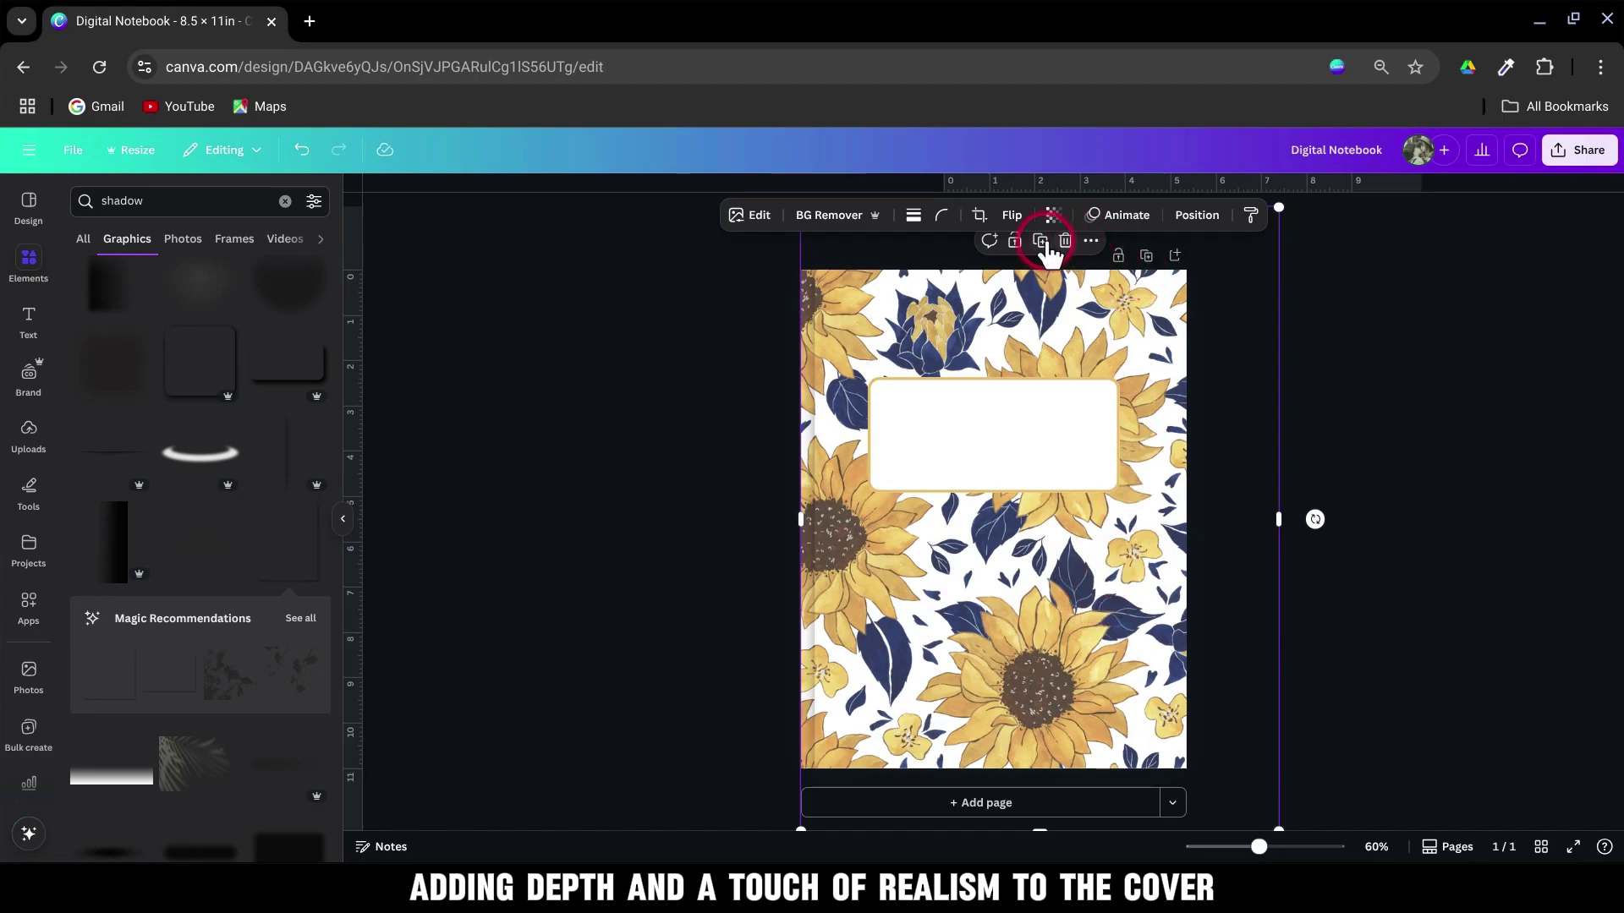
left_click(1040, 242)
left_click_drag(1041, 533, 1046, 587)
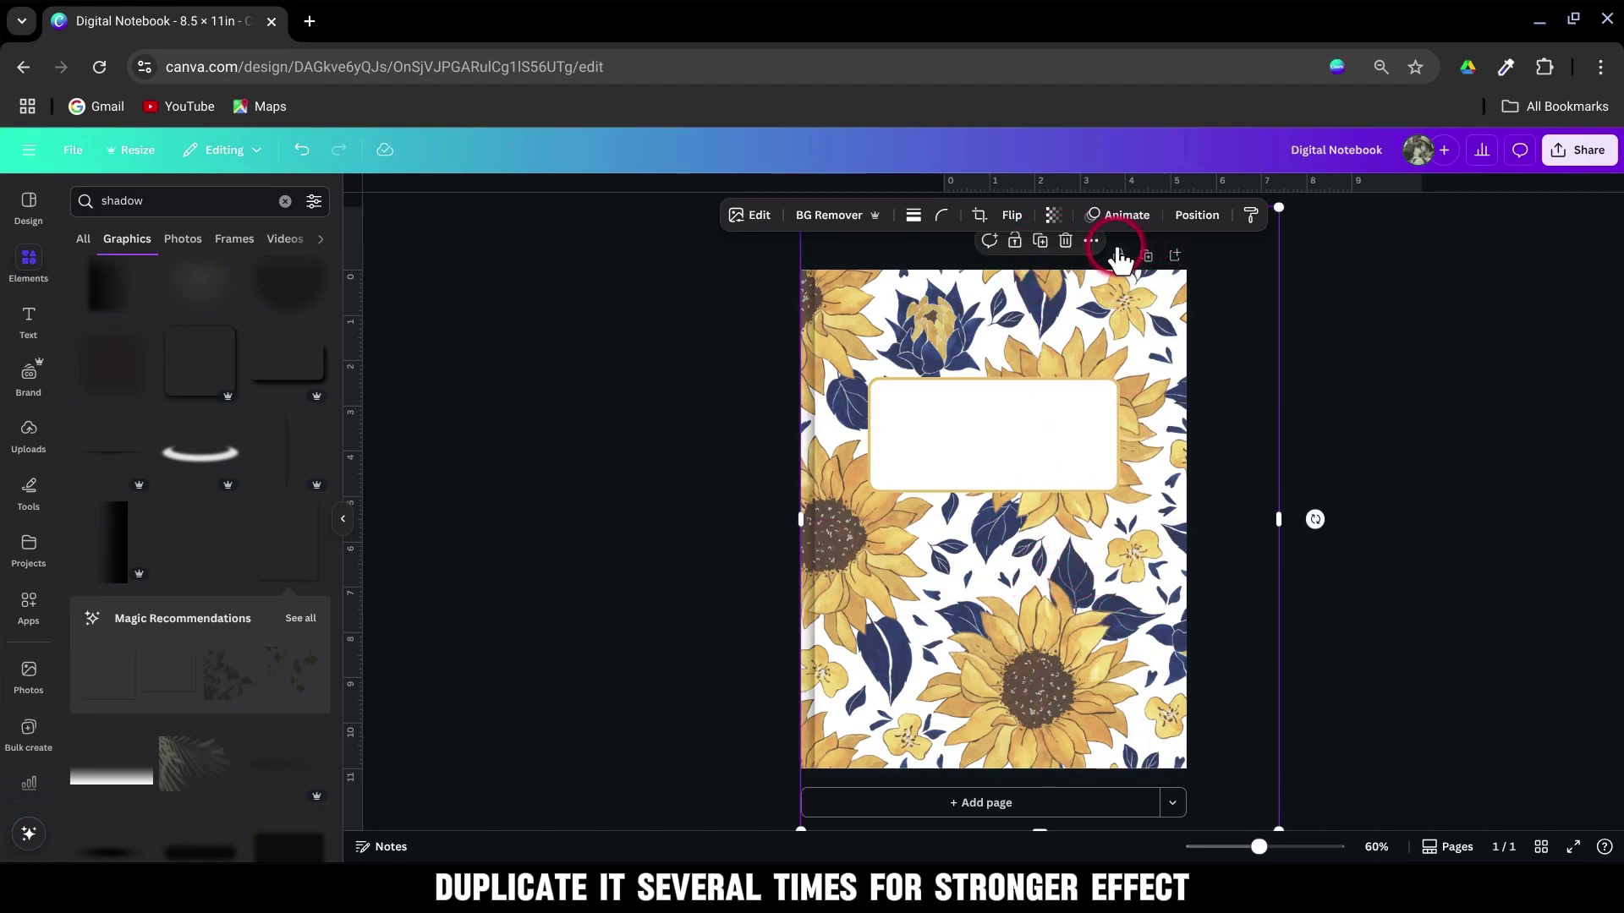
left_click(1041, 243)
left_click_drag(1040, 508, 1038, 558)
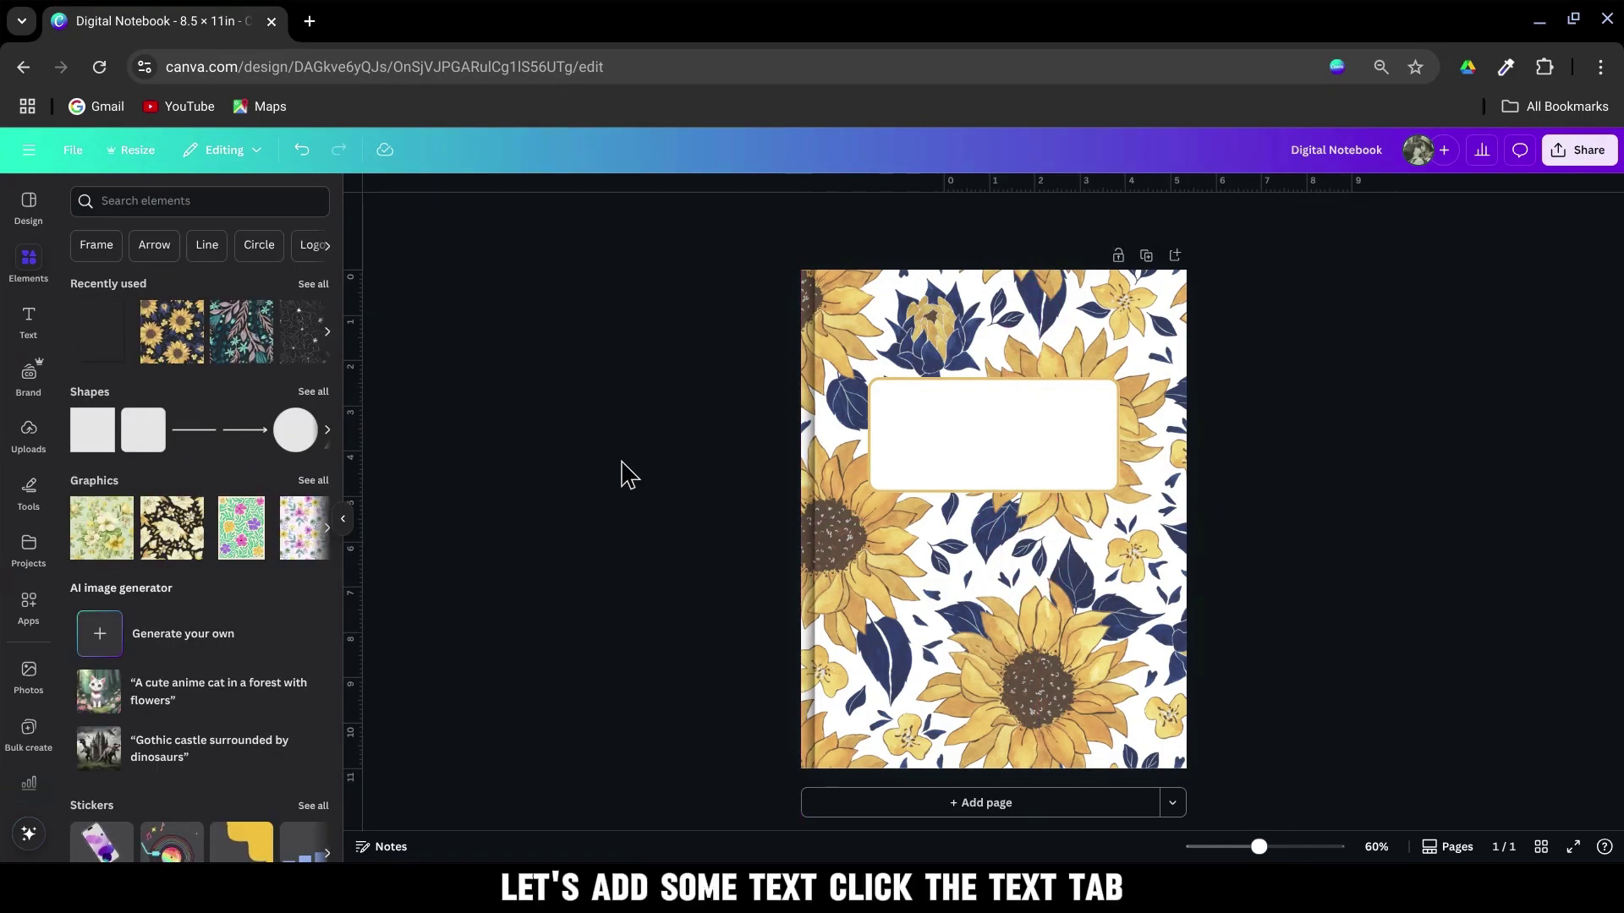
Centre the 'My Notes' title in the label and colour it dark navy
left_click(28, 322)
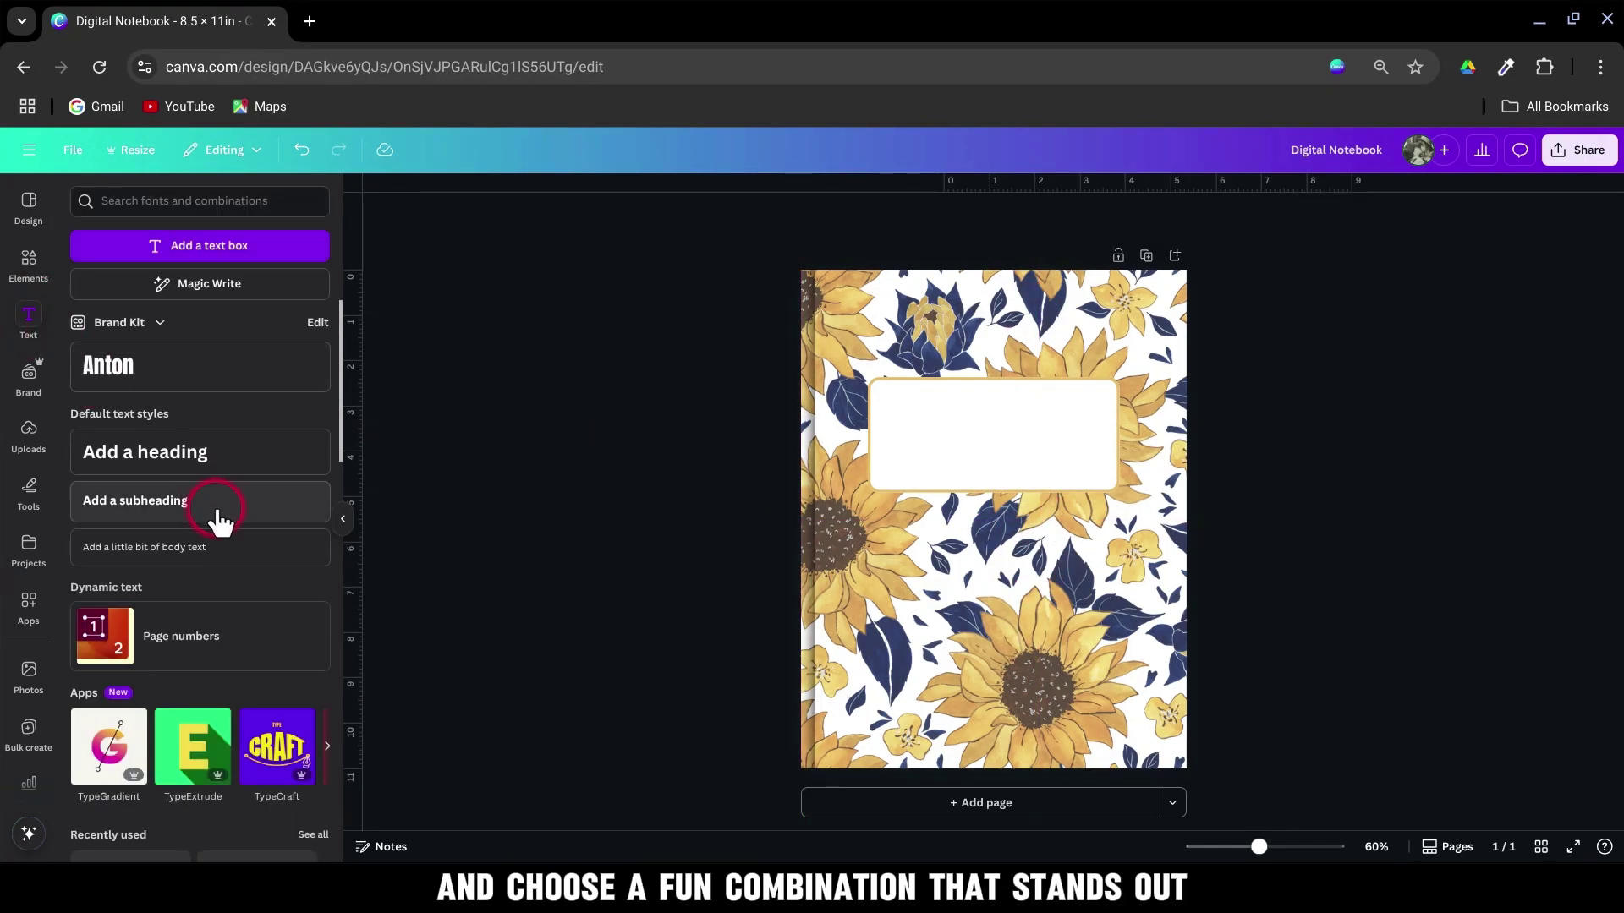
scroll(219, 548, "down", 4)
scroll(219, 548, "down", 3)
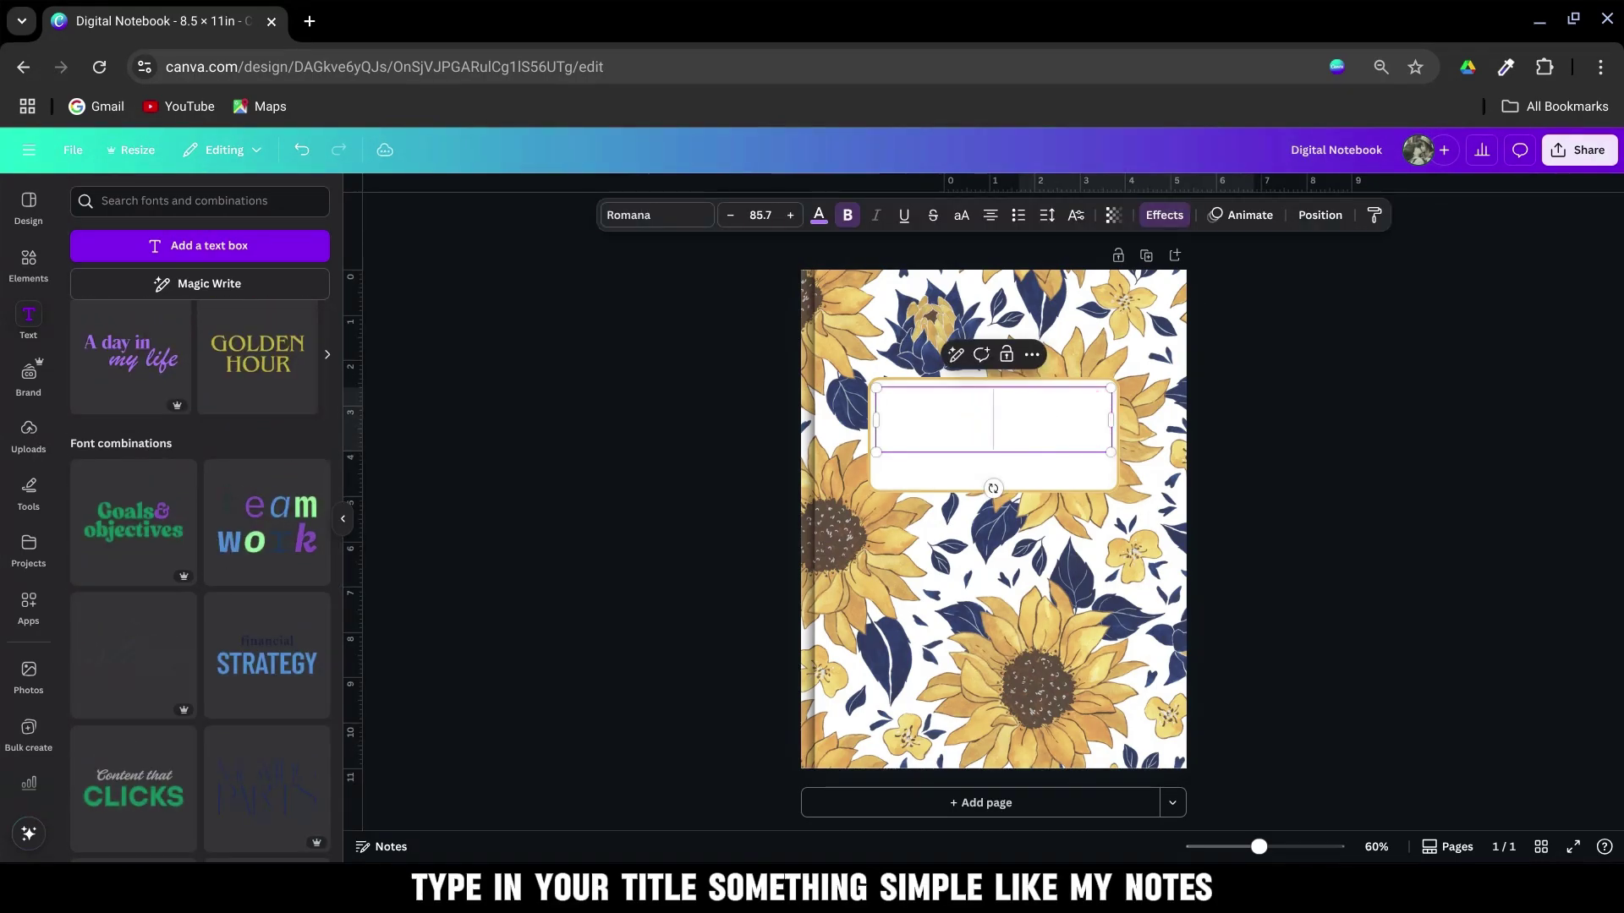
type("My Notes")
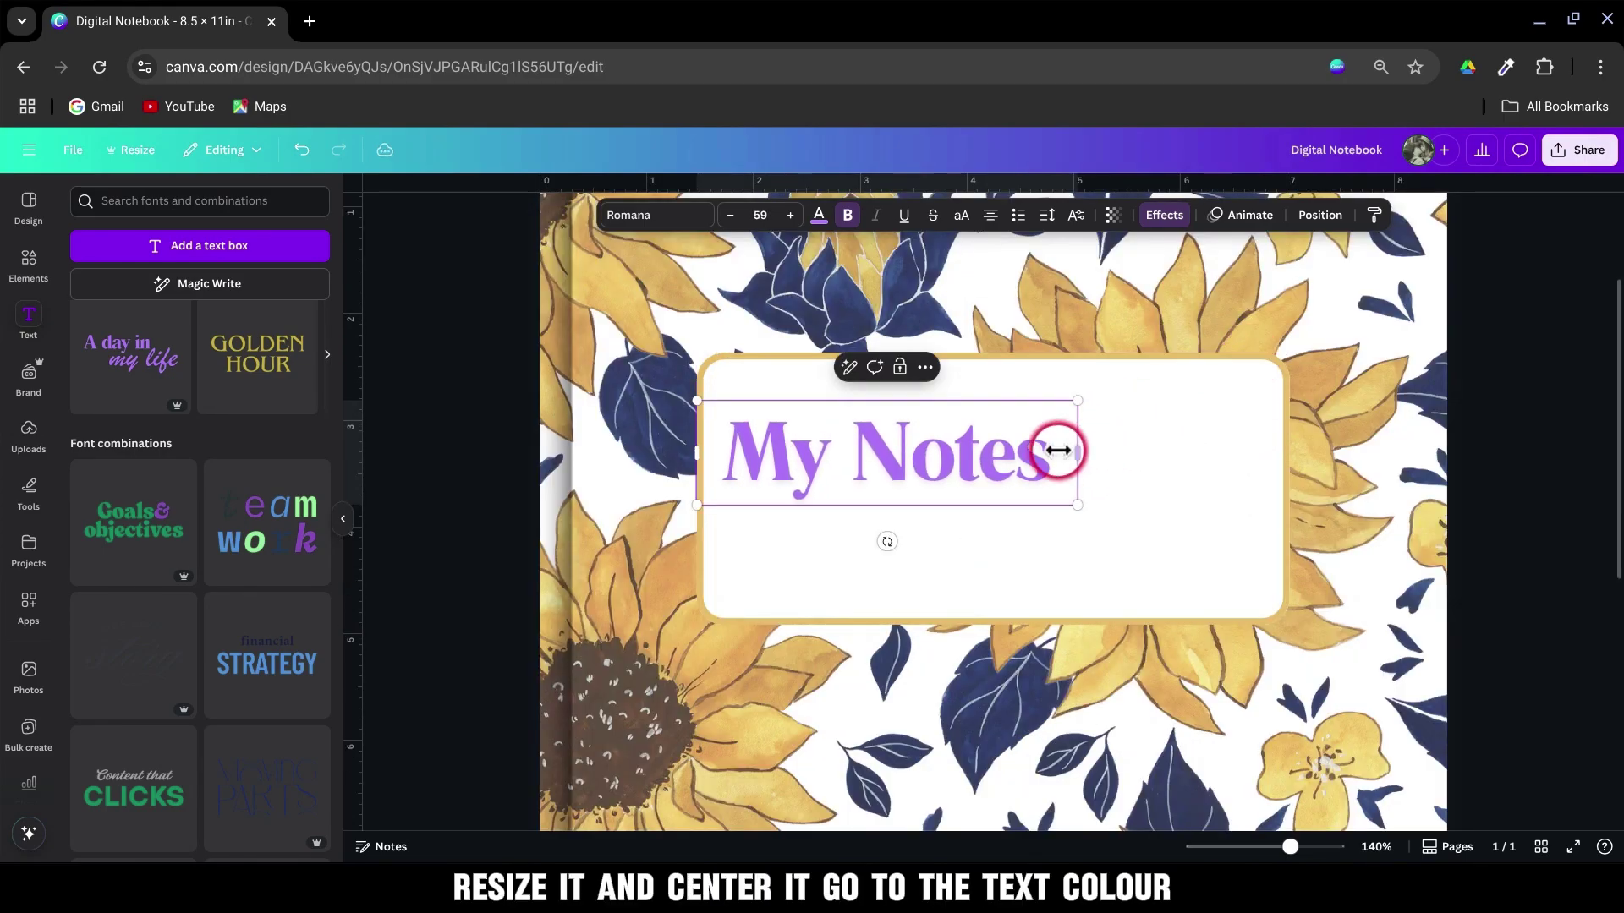
left_click_drag(1022, 458, 1114, 435)
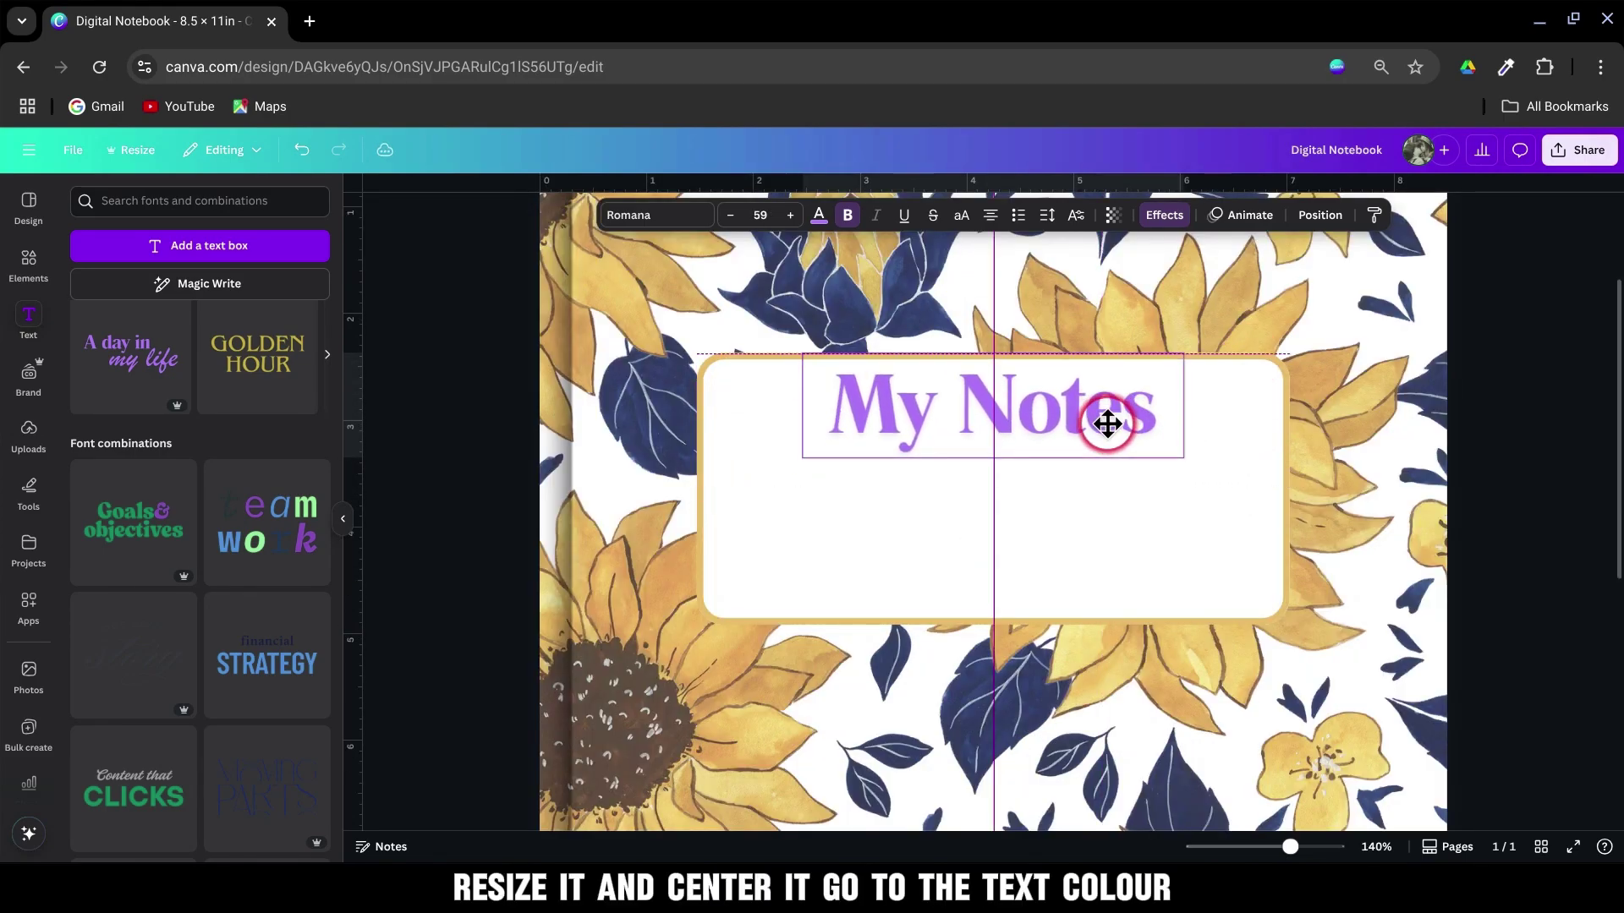
left_click(819, 215)
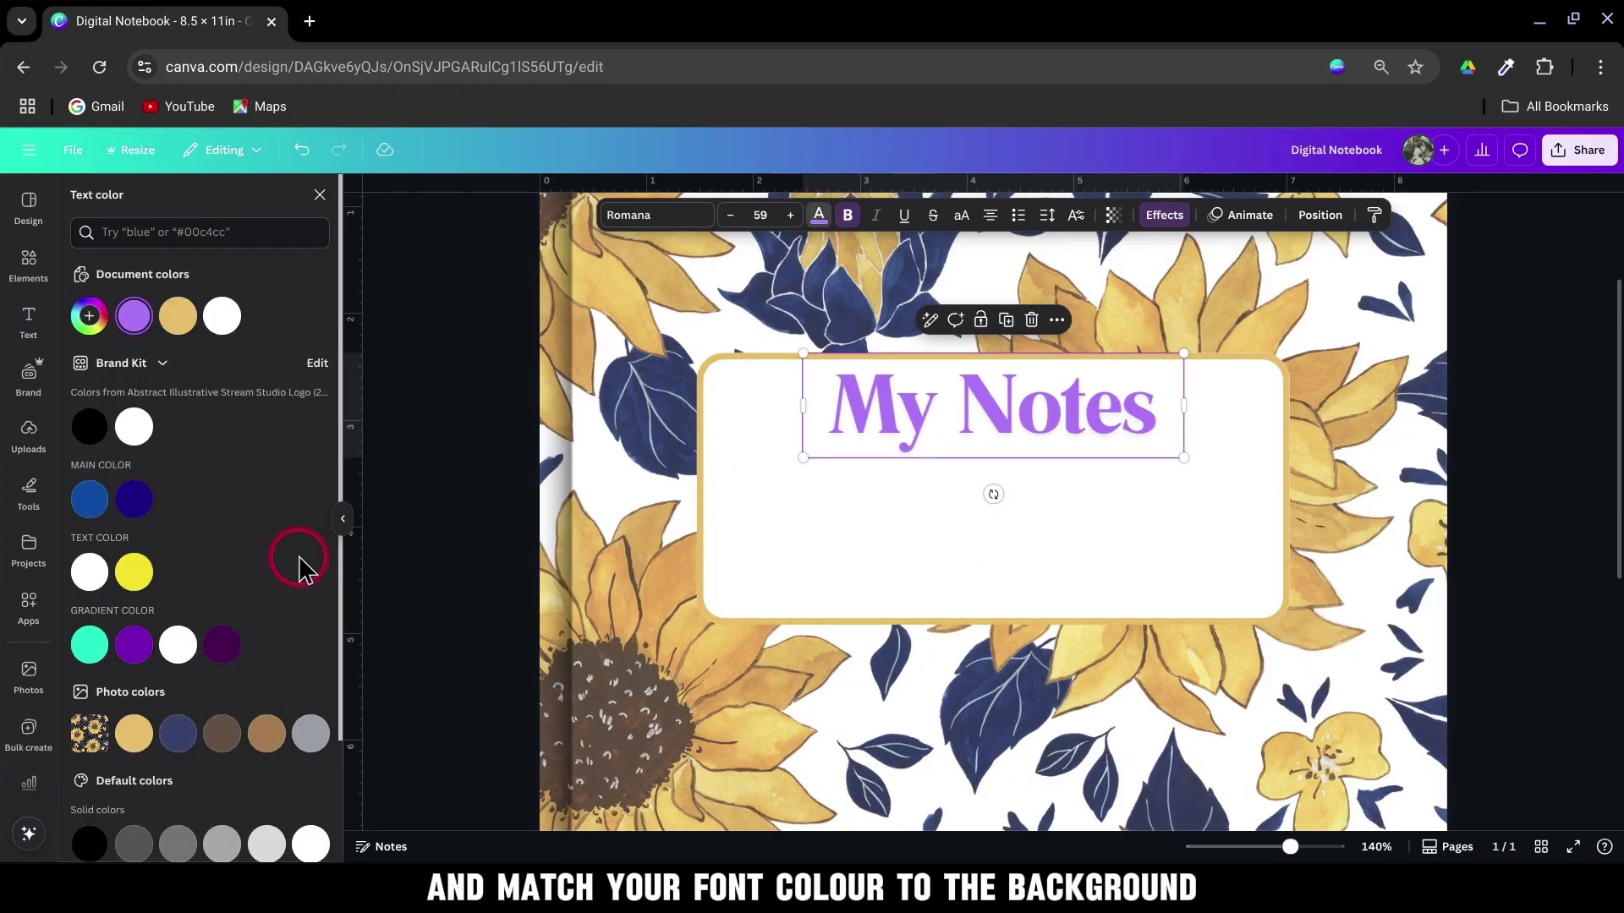
scroll(280, 559, "down", 3)
left_click(178, 588)
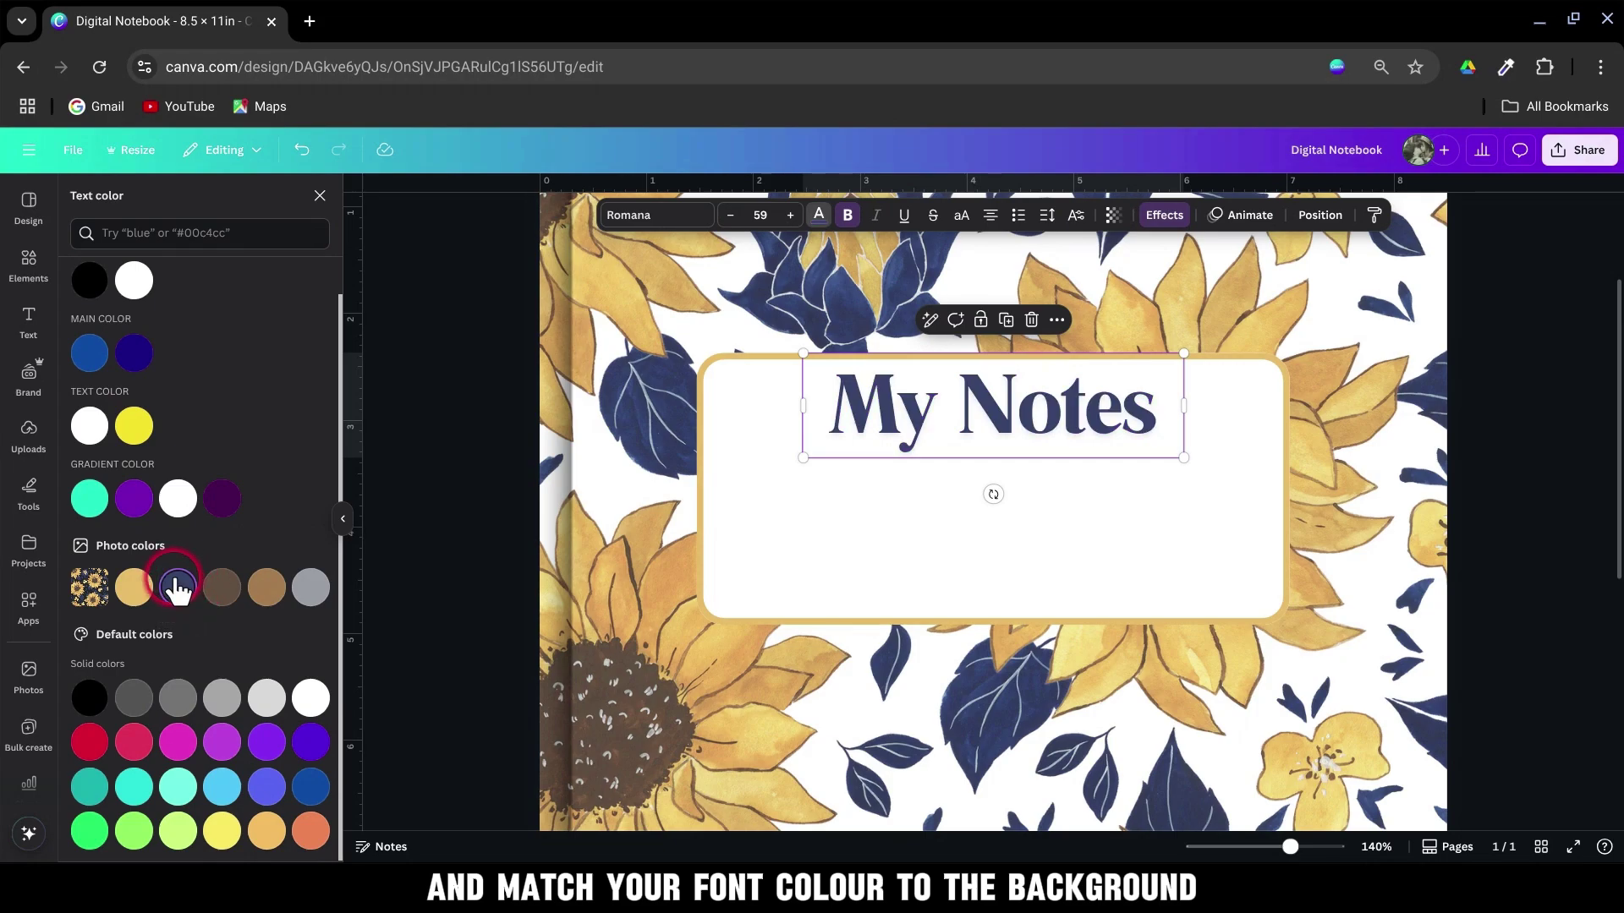
left_click(978, 708)
Stretch a weight-2 line across the label under 'My Notes' and add a copy below
key("l")
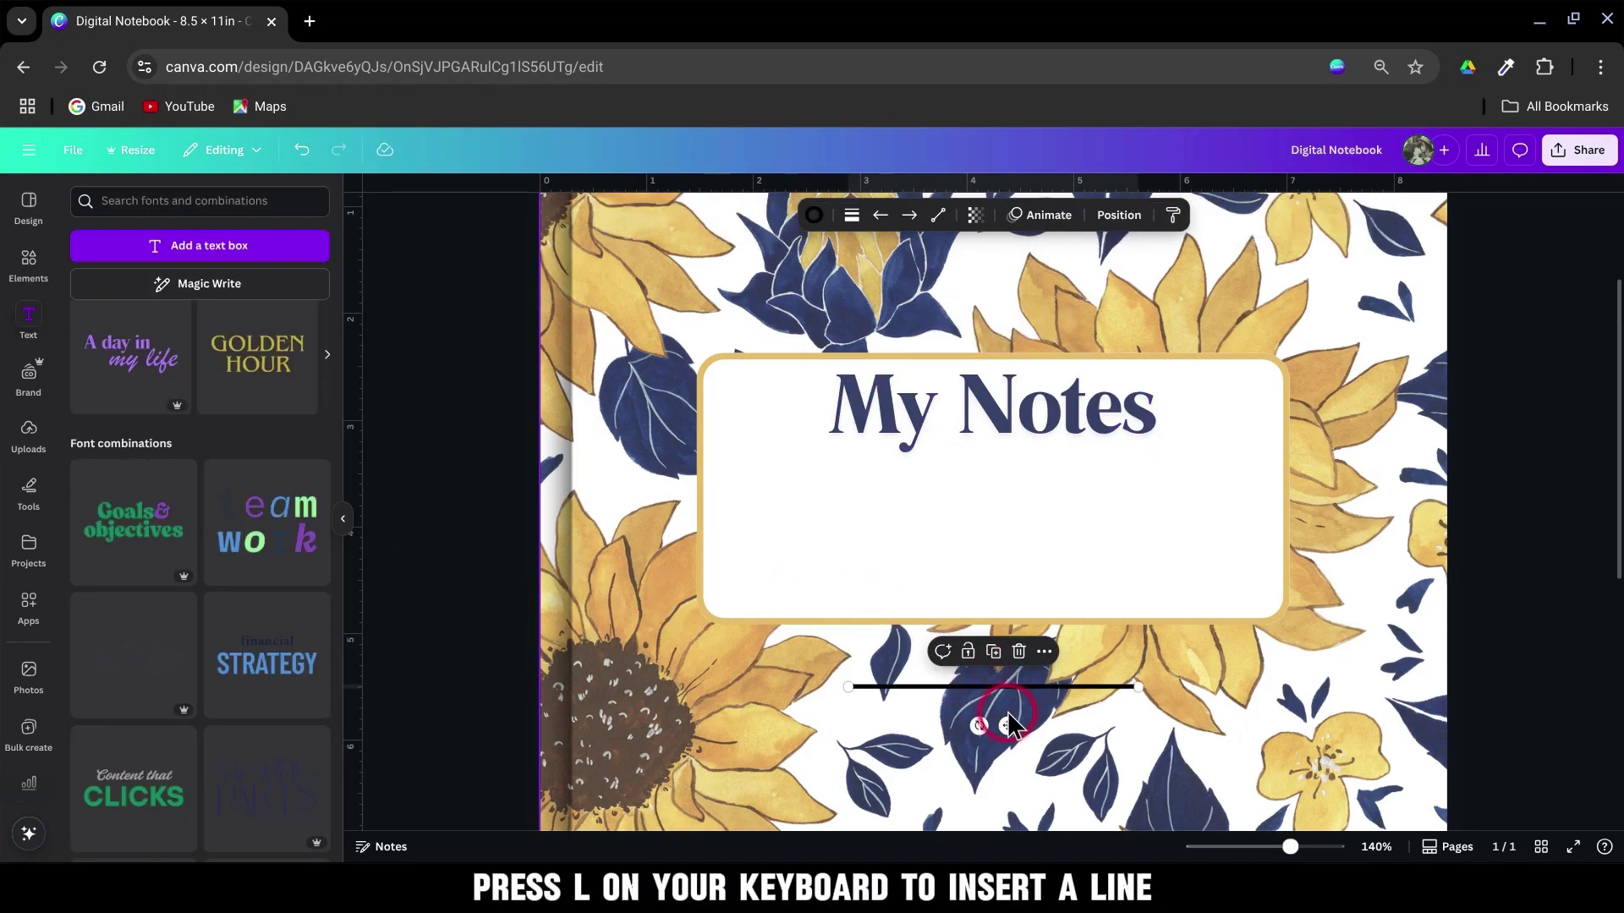
left_click_drag(1003, 726, 916, 548)
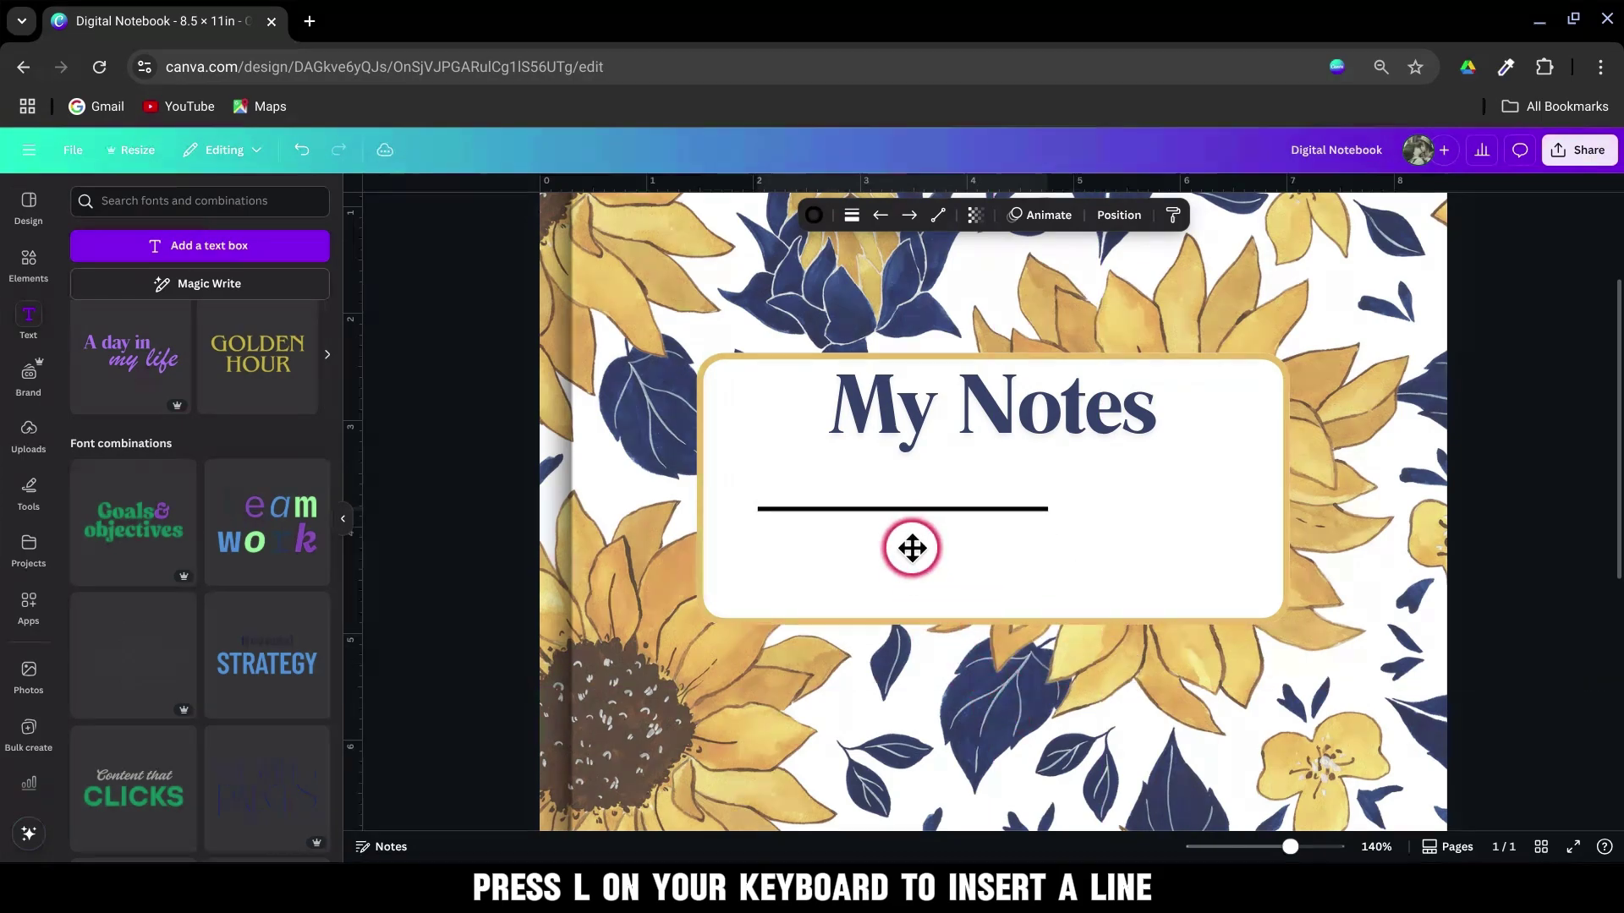
left_click_drag(1053, 509, 1228, 512)
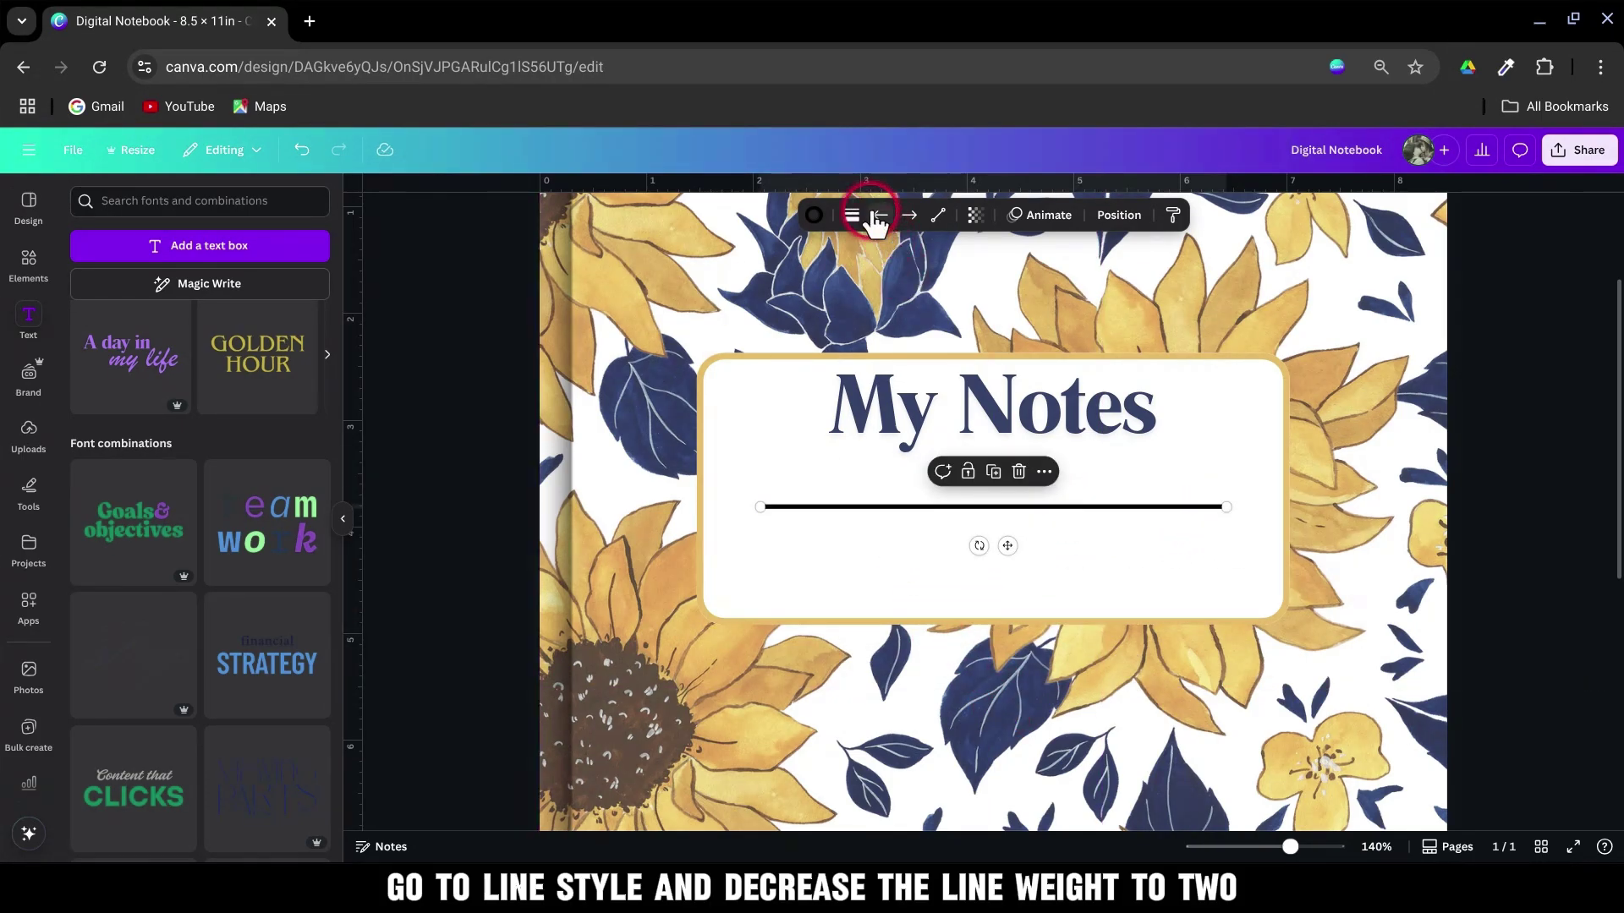
left_click(853, 216)
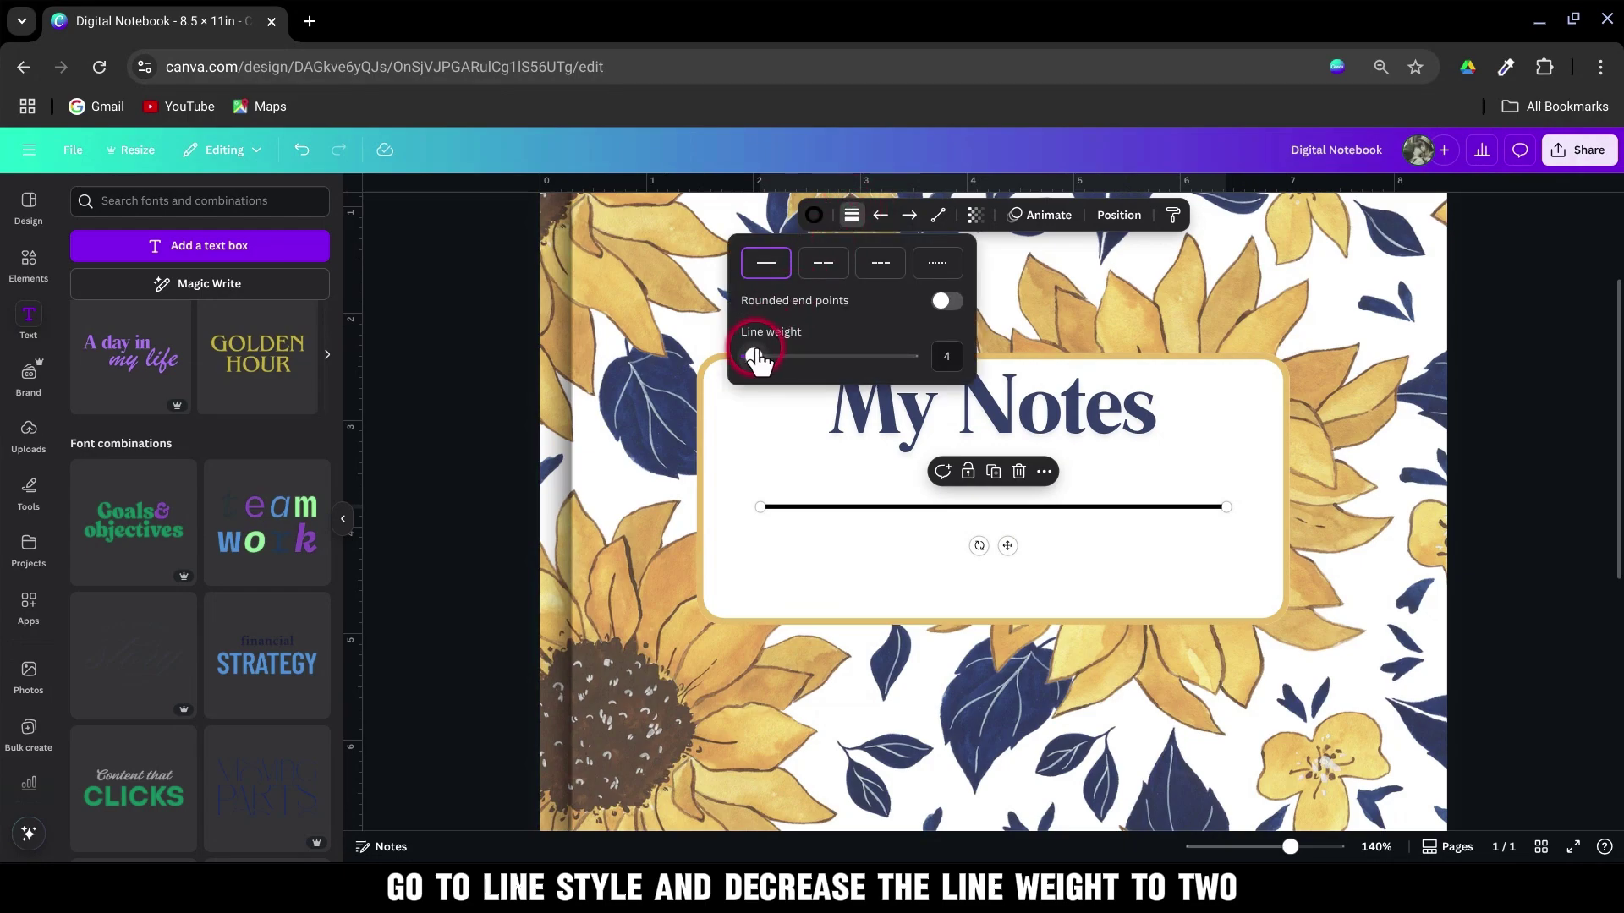
left_click_drag(758, 356, 748, 356)
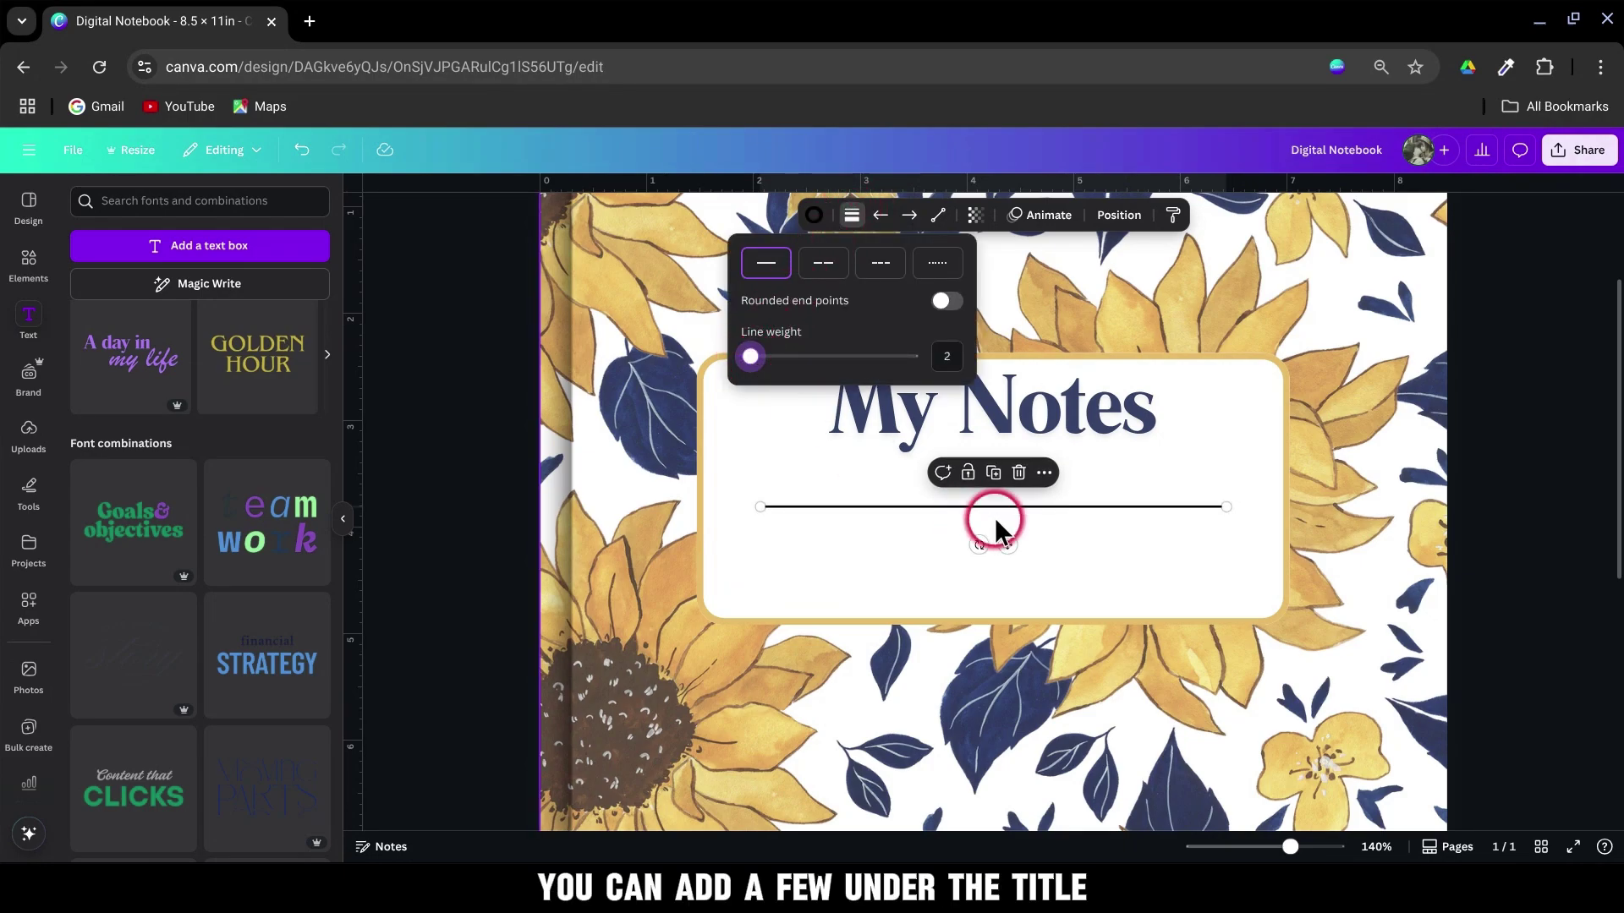
left_click(995, 475)
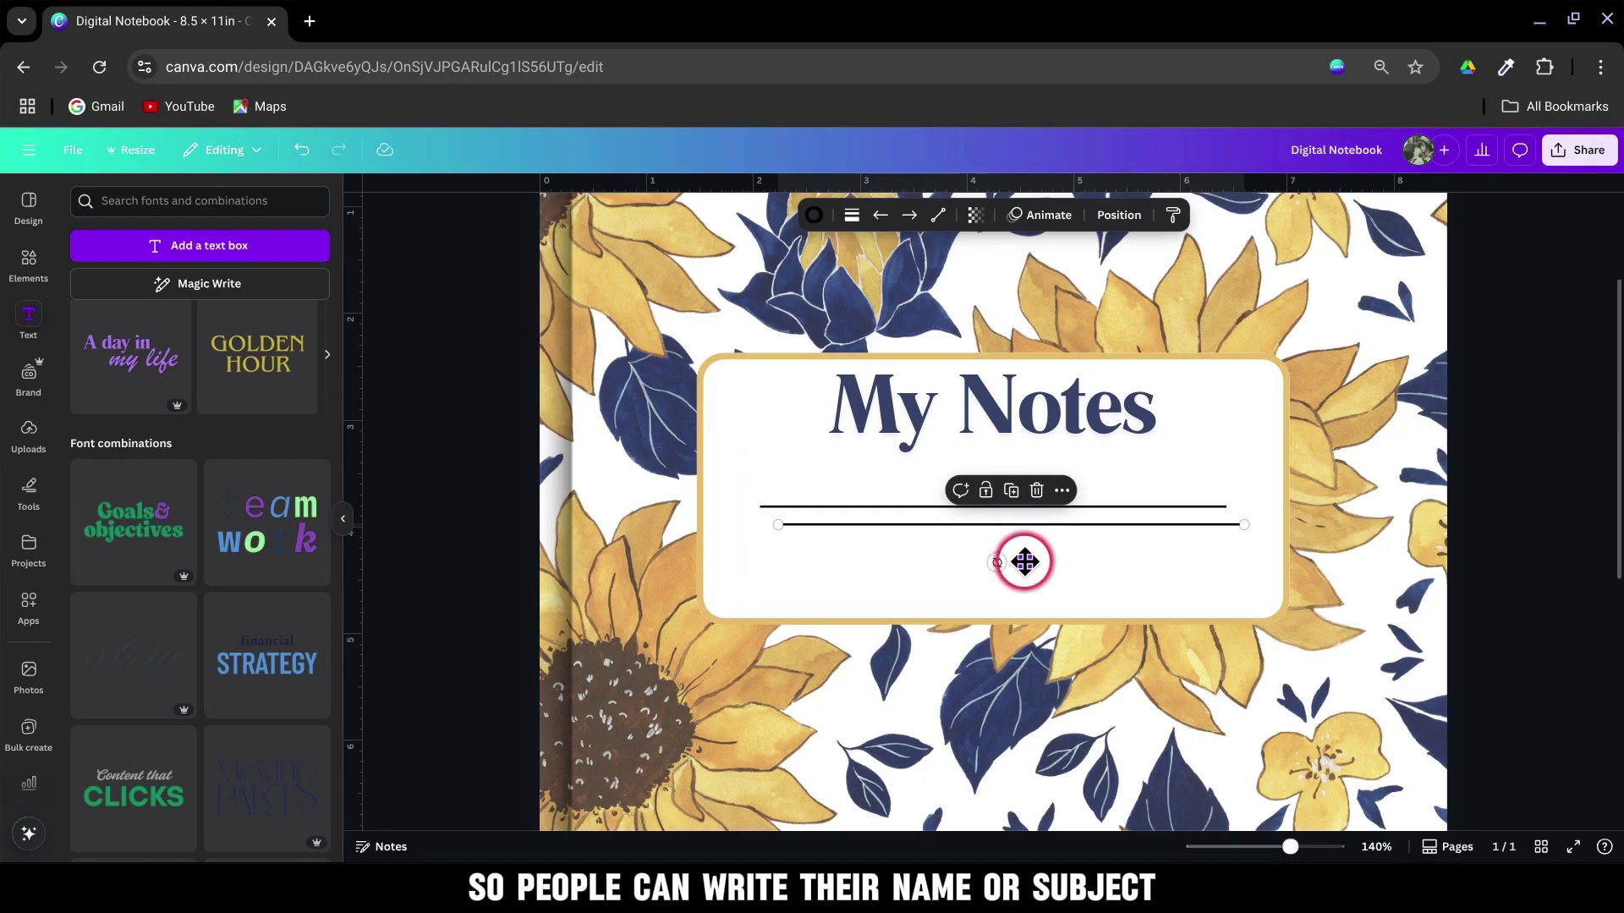
left_click_drag(1025, 563, 1003, 591)
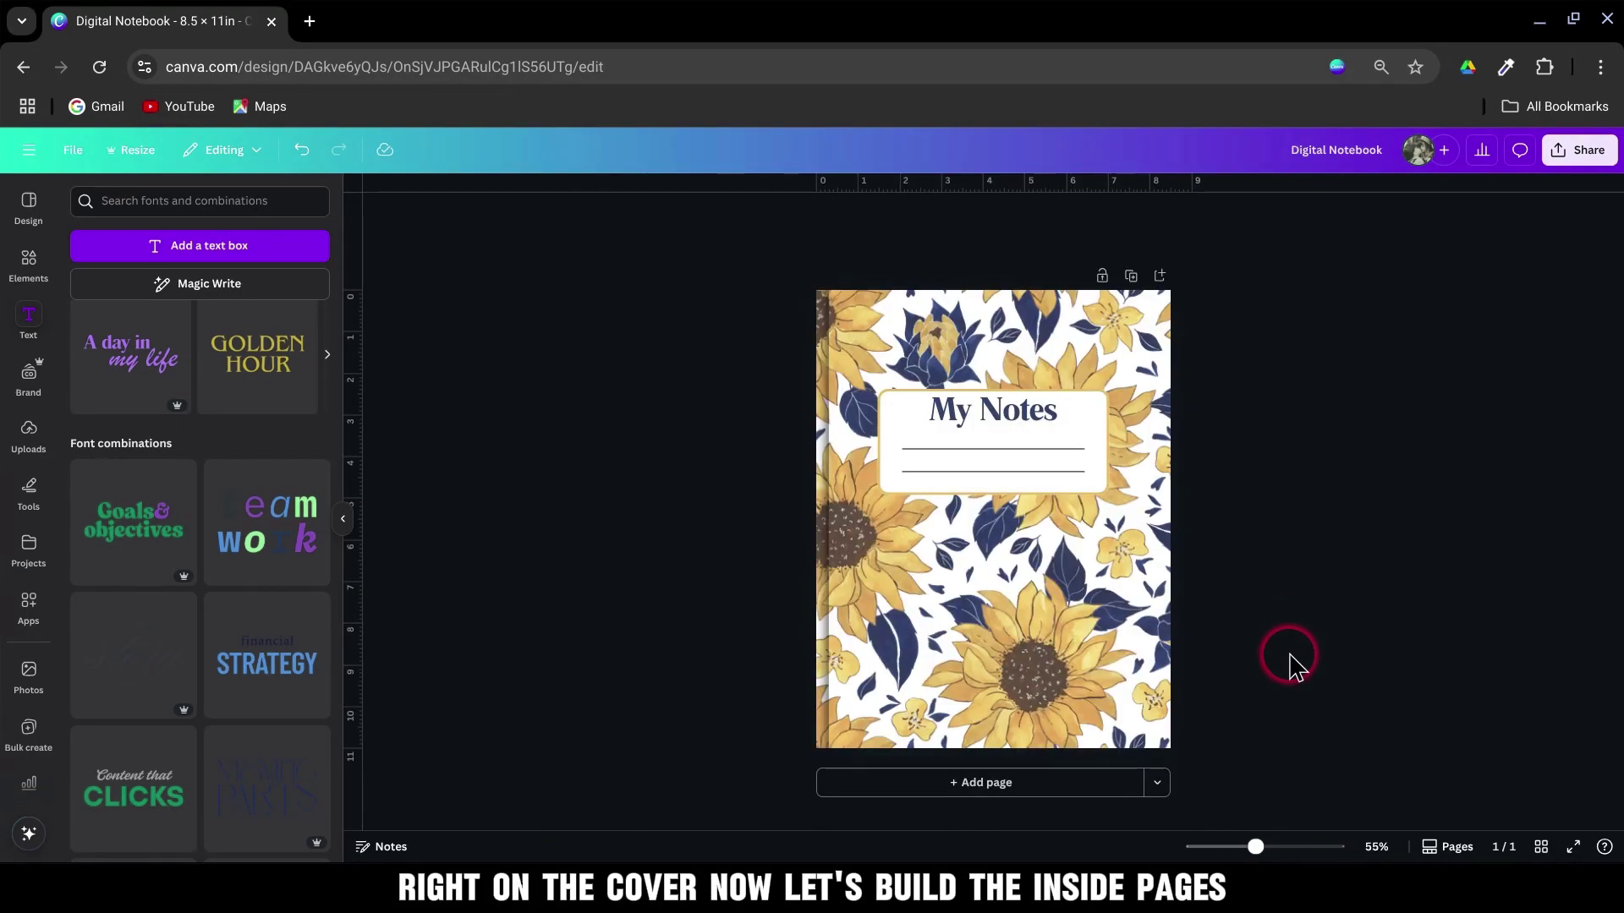
Add page 2 with a thin line stretched across its top
left_click(1003, 782)
key("l")
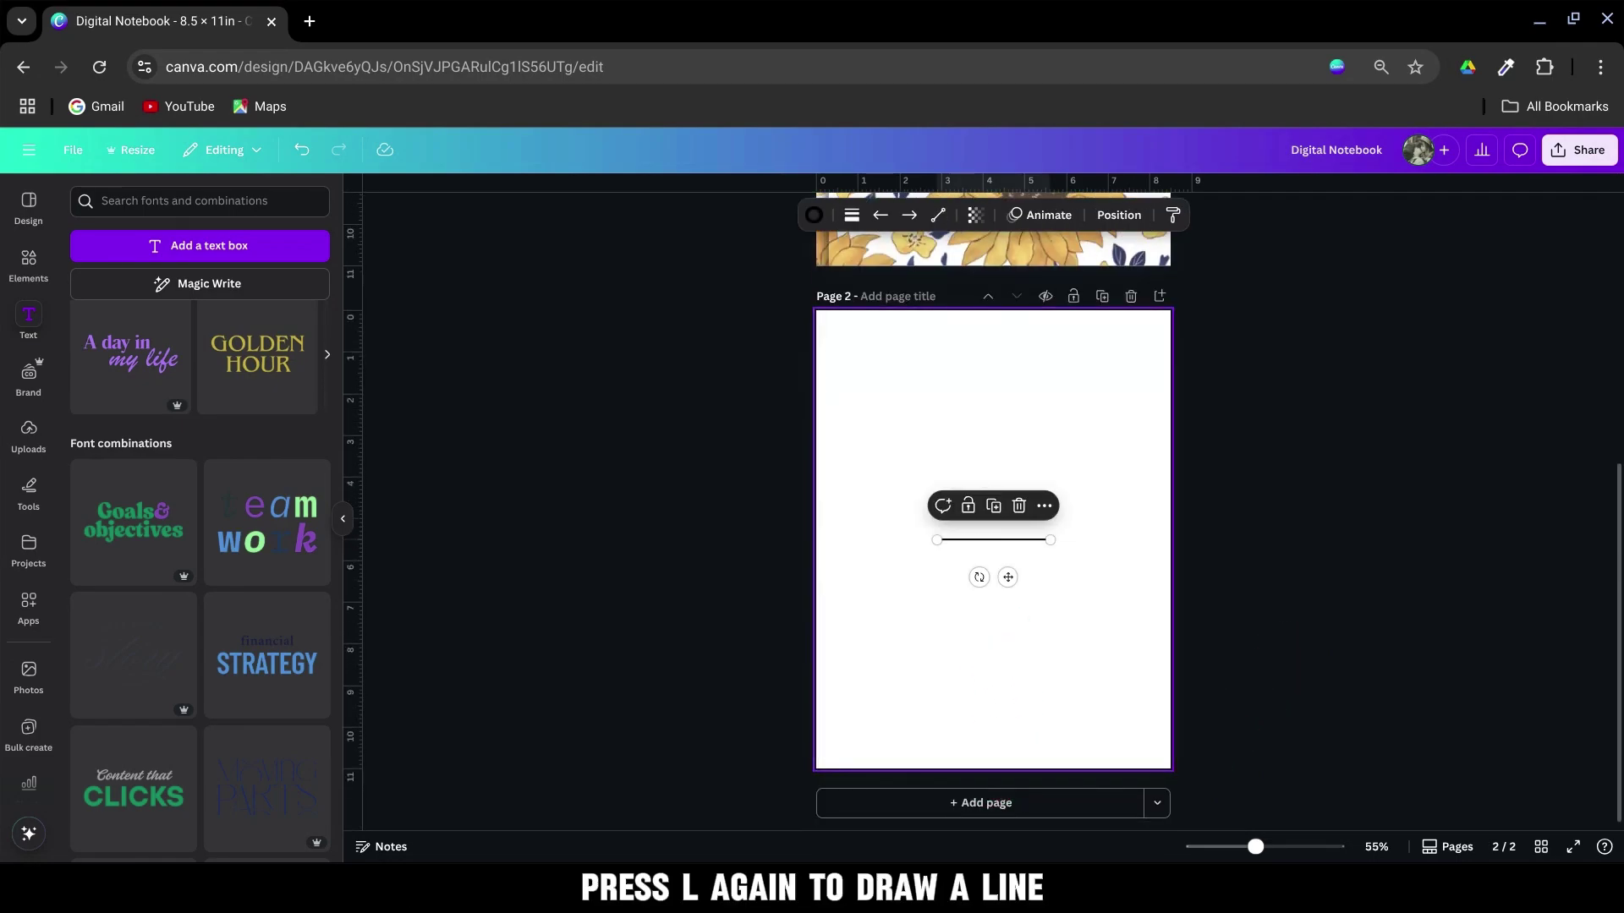
left_click_drag(1009, 580, 922, 401)
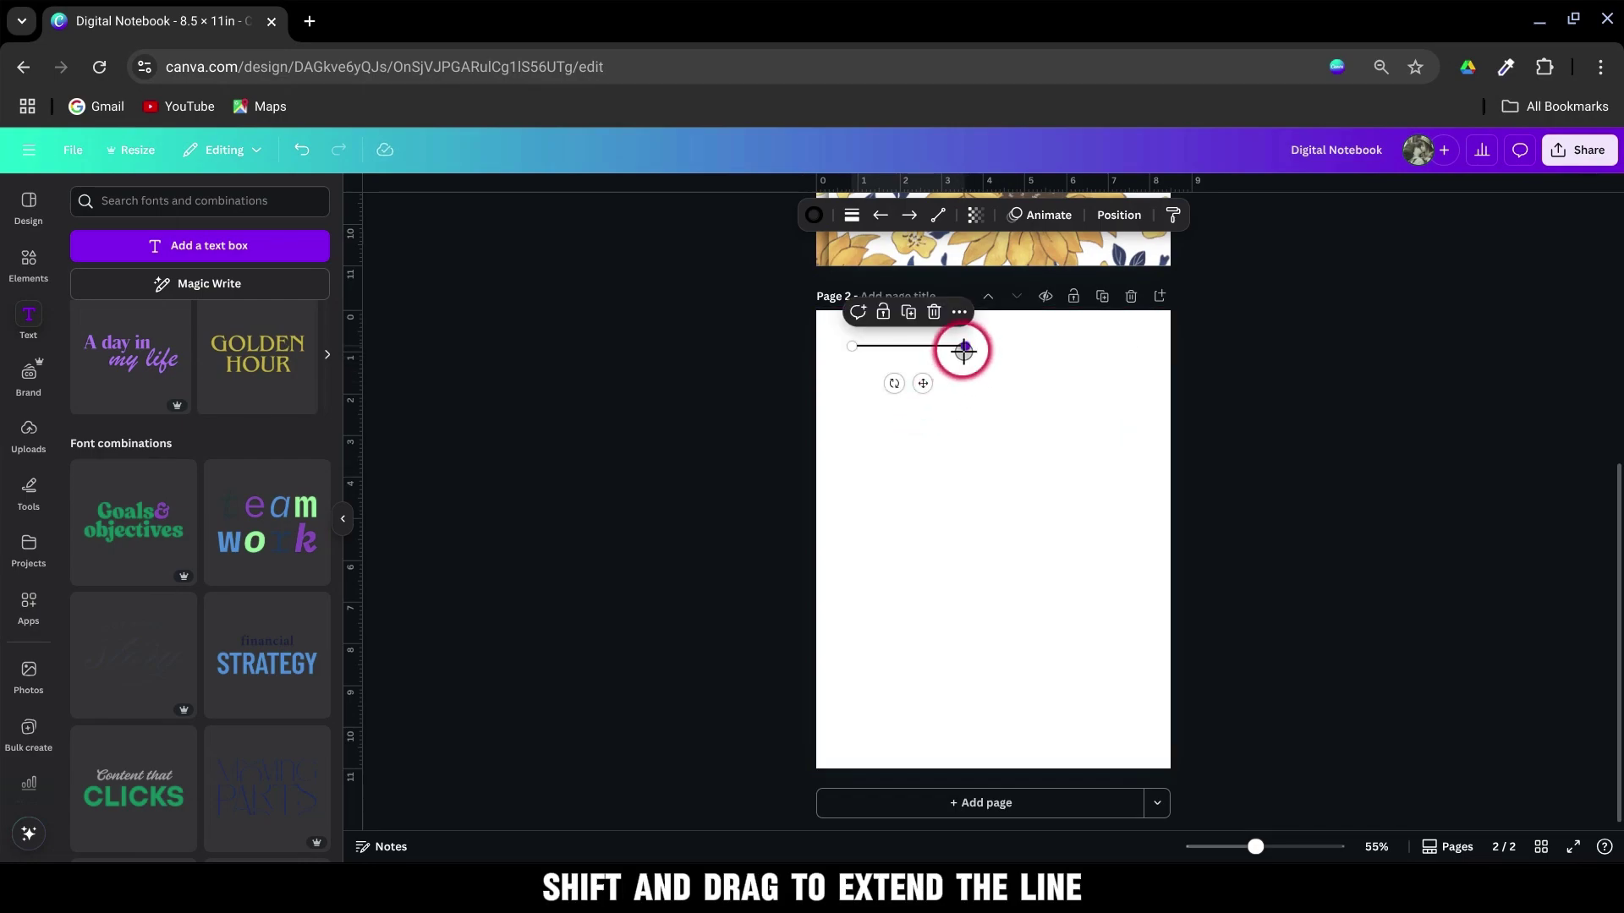
left_click_drag(964, 352, 1136, 353)
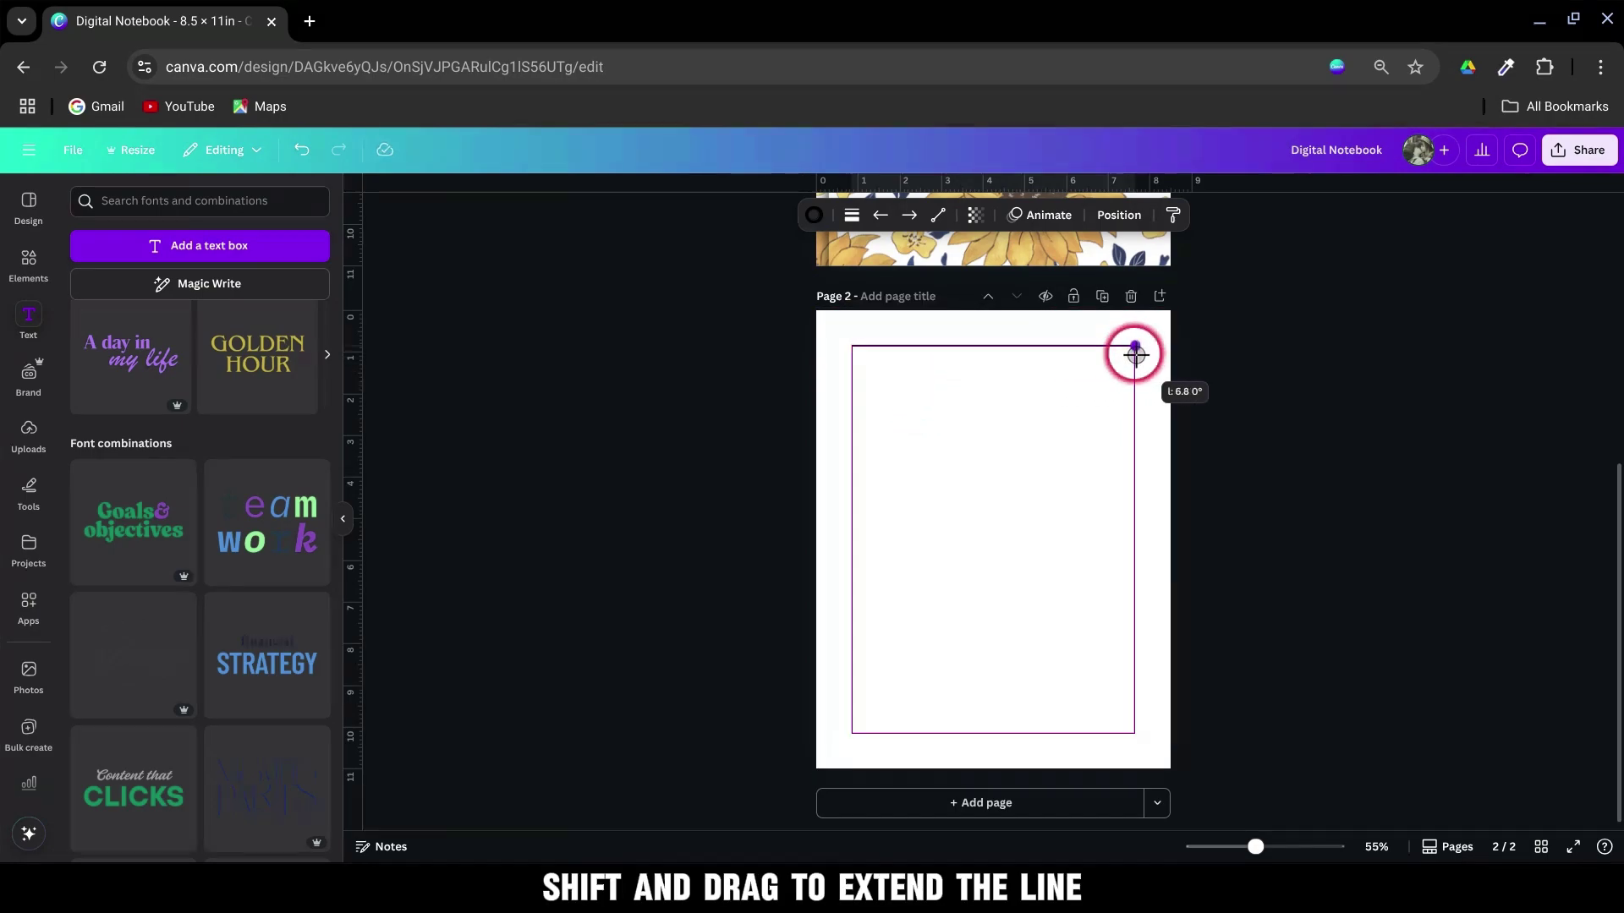
left_click(852, 214)
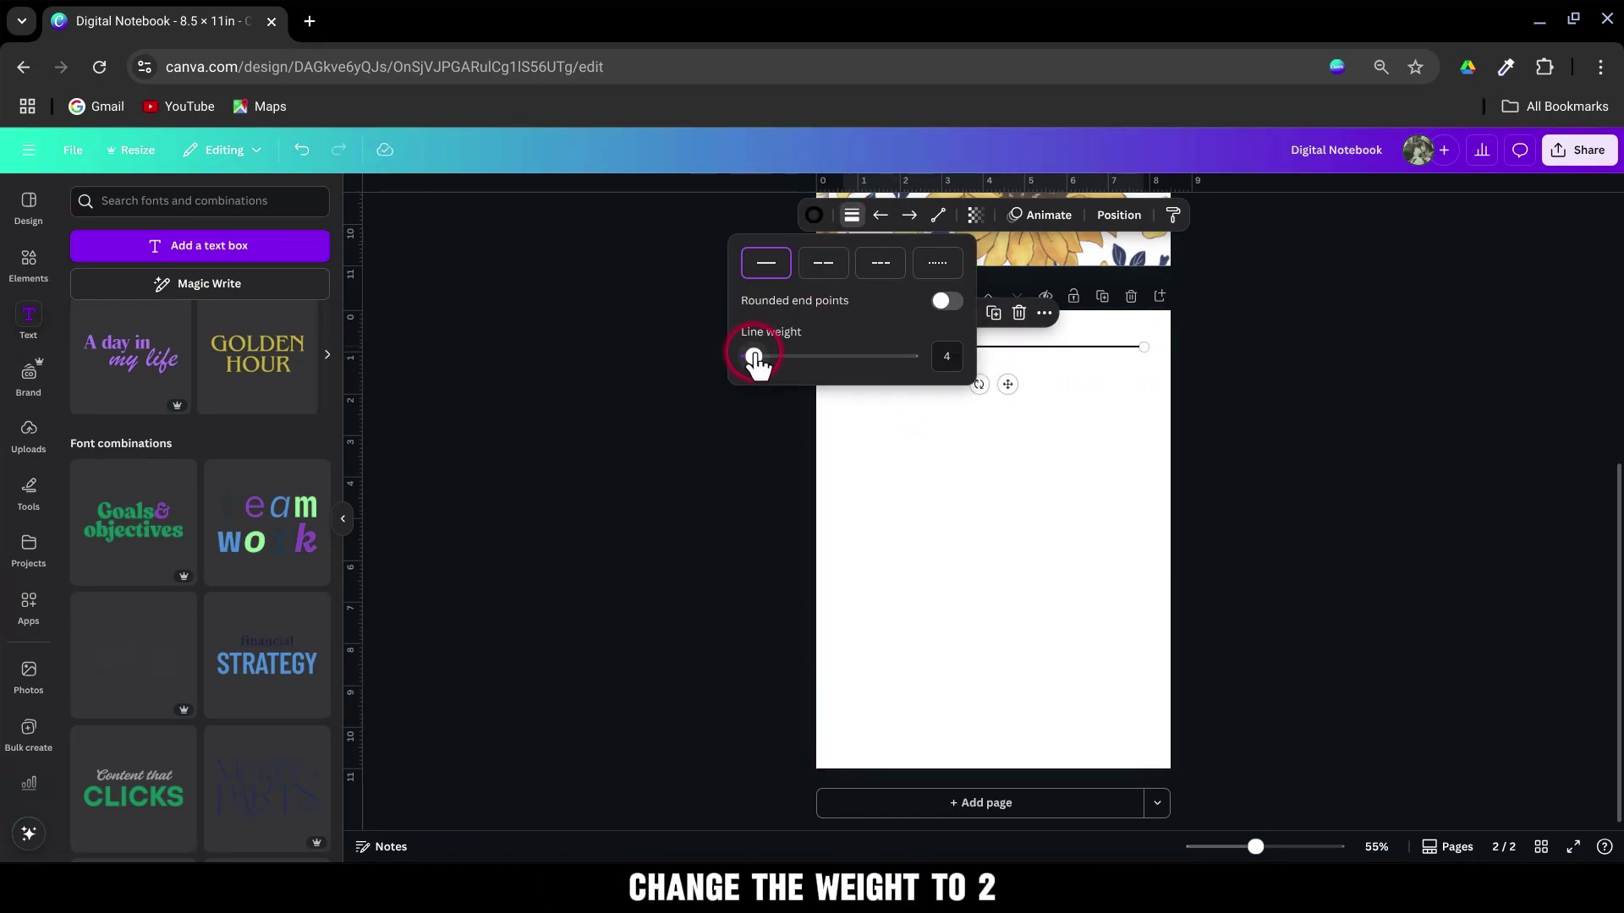
left_click(1237, 409)
Duplicate the top line repeatedly to rule evenly spaced lines down the page
left_click(994, 314)
left_click_drag(1007, 383, 1006, 417)
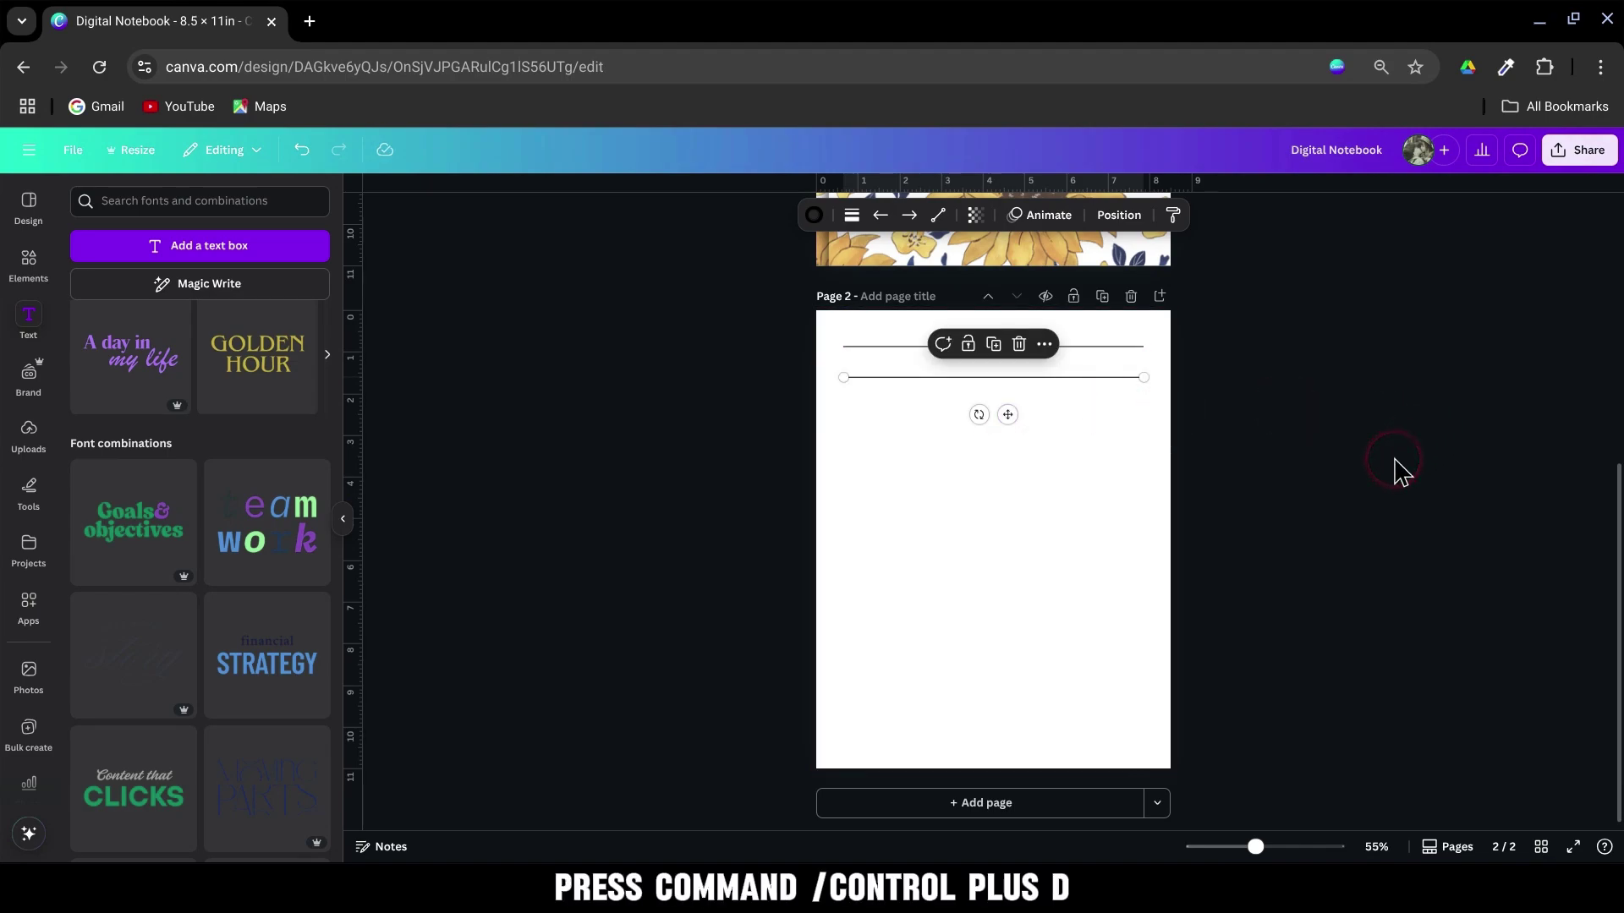
key("ctrl+d")
key("ctrl+d")
key("ctrl+d")
key("ctrl+d")
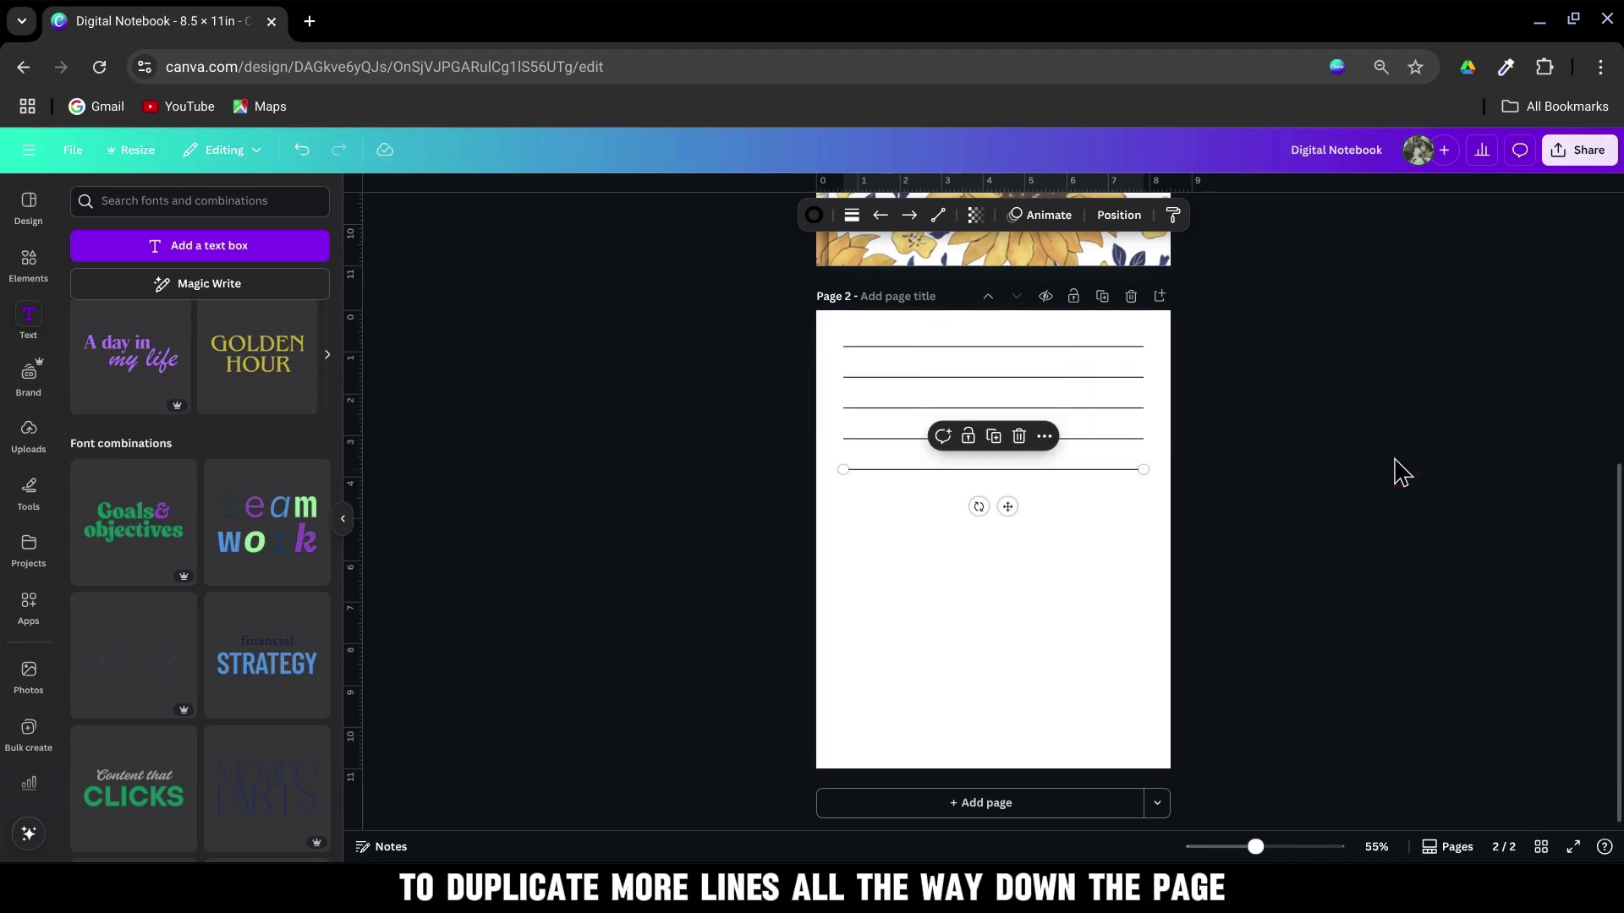
key("ctrl+d")
key("ctrl+d")
key("ctrl+d")
key("ctrl+d")
key("ctrl+d")
key("ctrl+d")
key("ctrl+d")
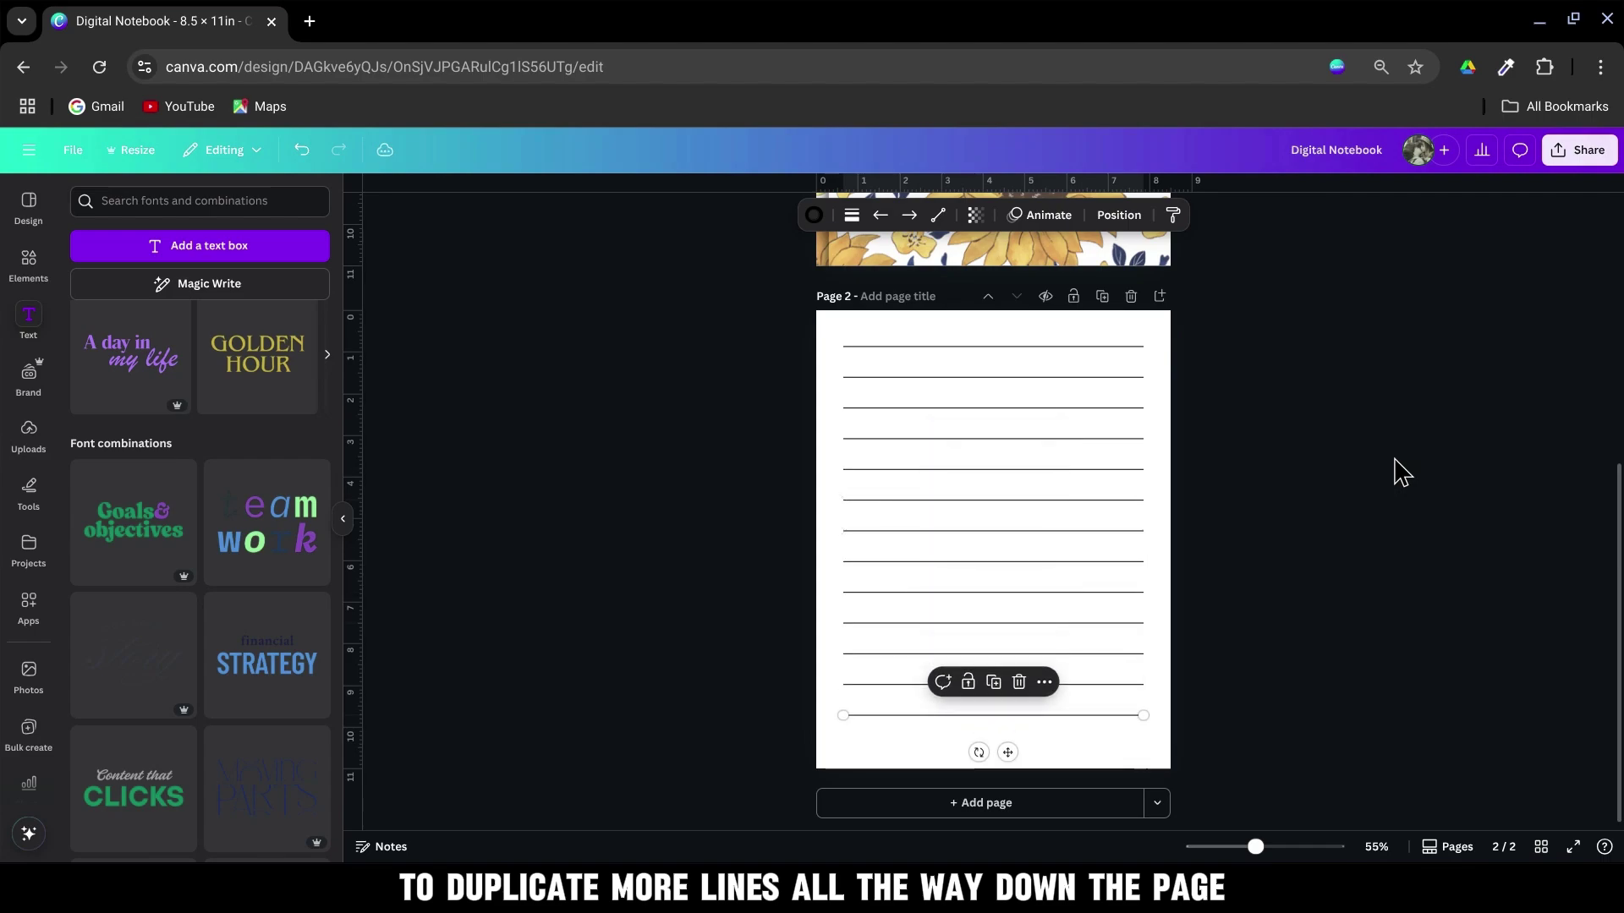
key("ctrl+d")
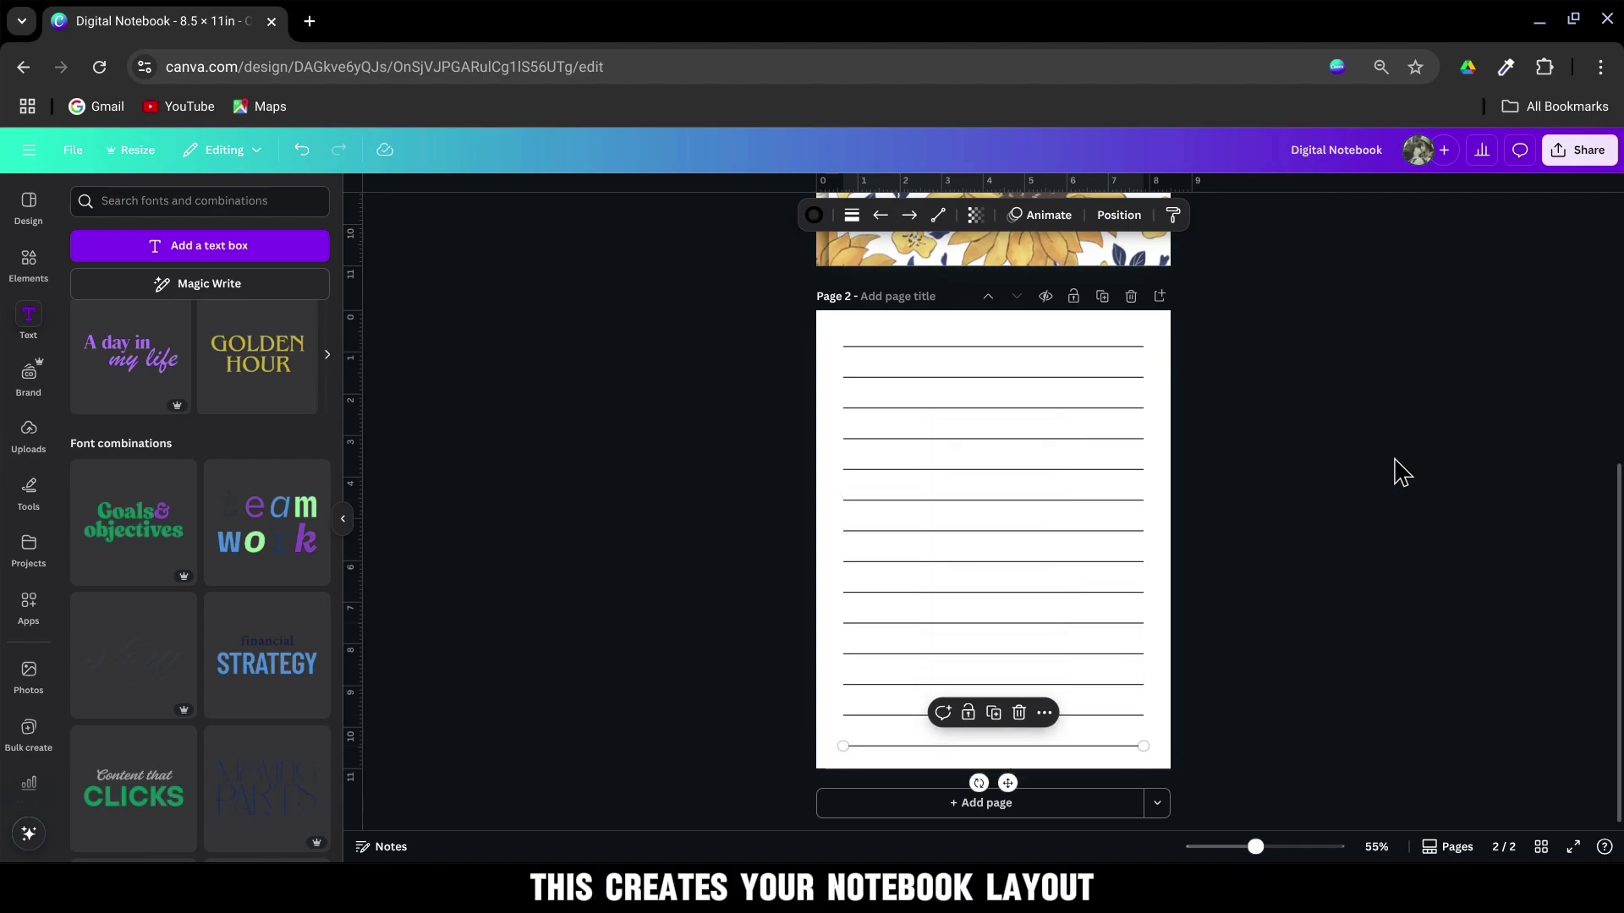
Search the Elements graphics for 'sun flower' to find a sunflower bouquet
left_click(1276, 531)
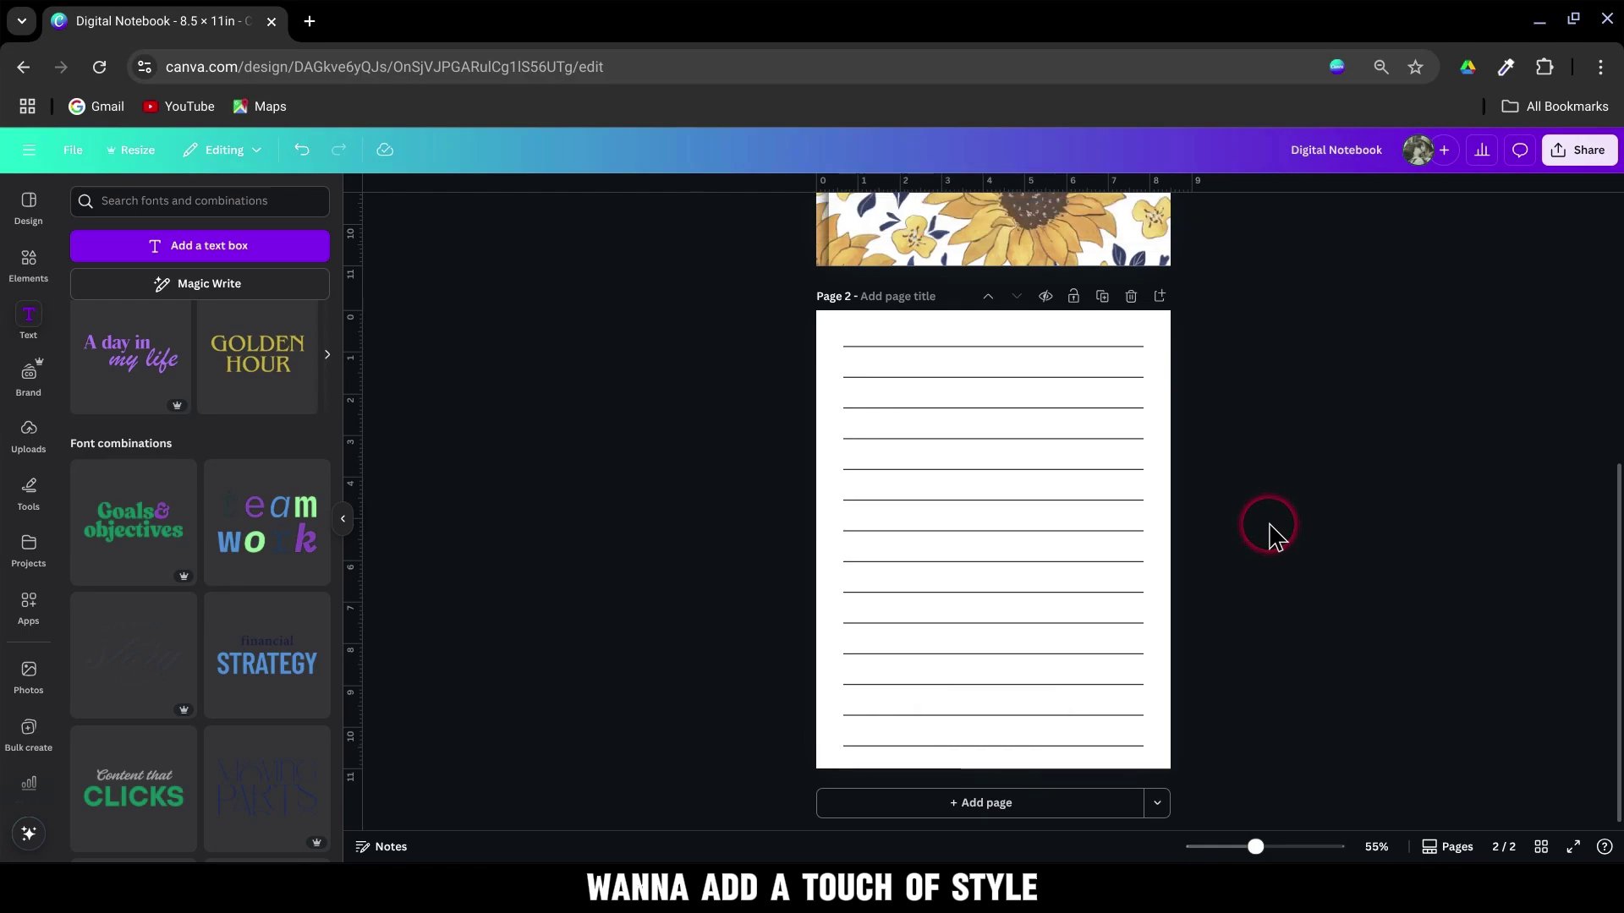
scroll(1253, 559, "up", 2)
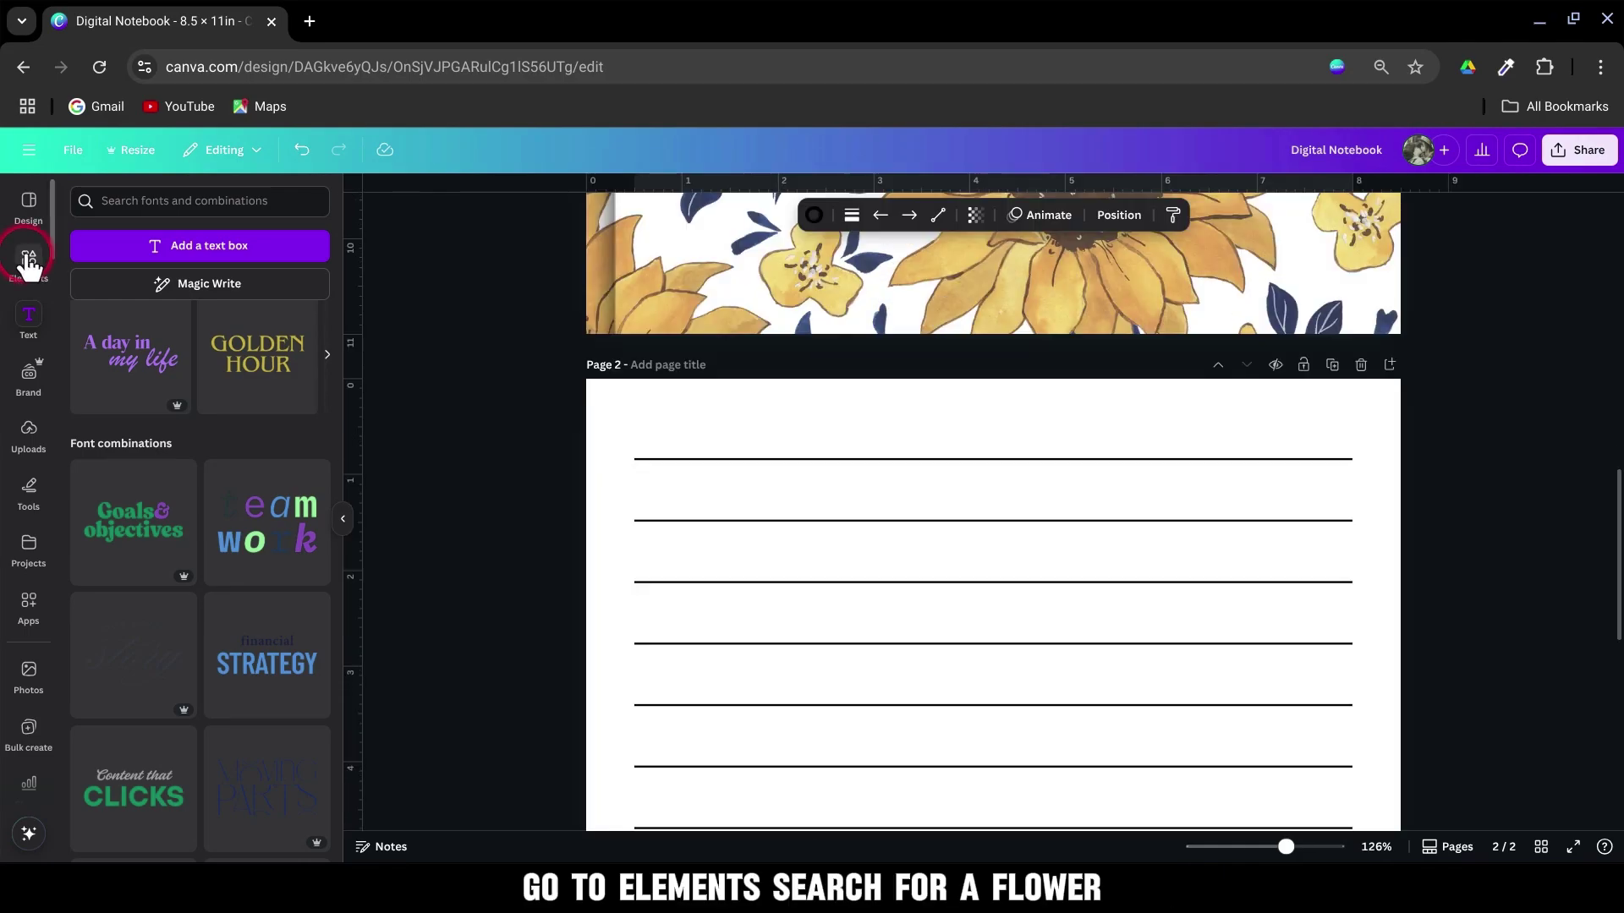
left_click(28, 267)
left_click(161, 200)
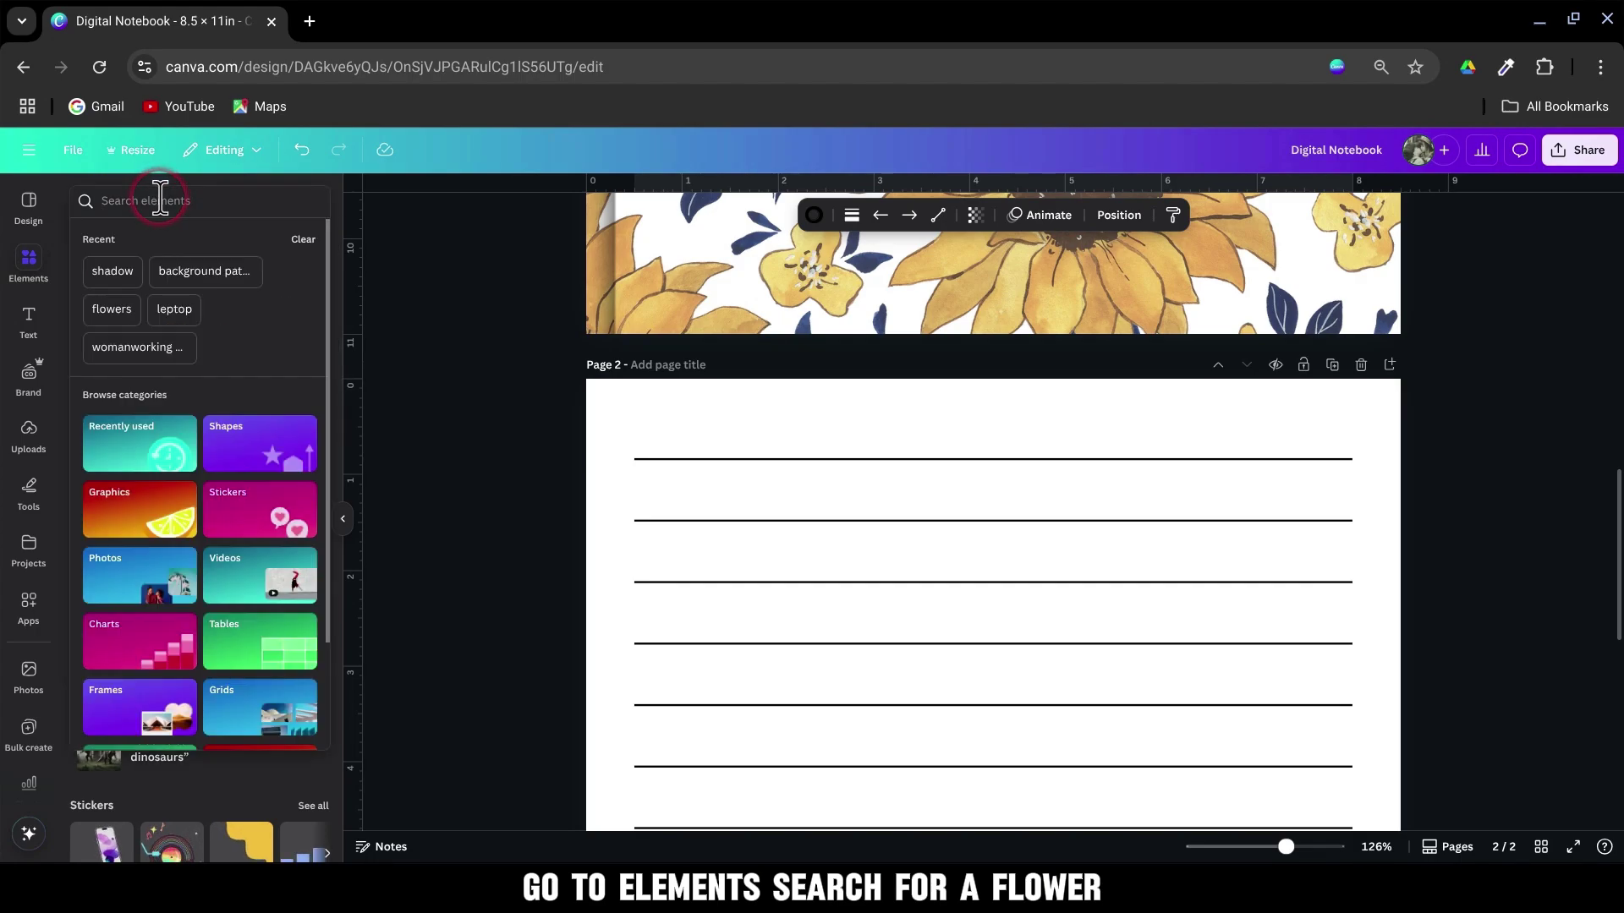
left_click(111, 308)
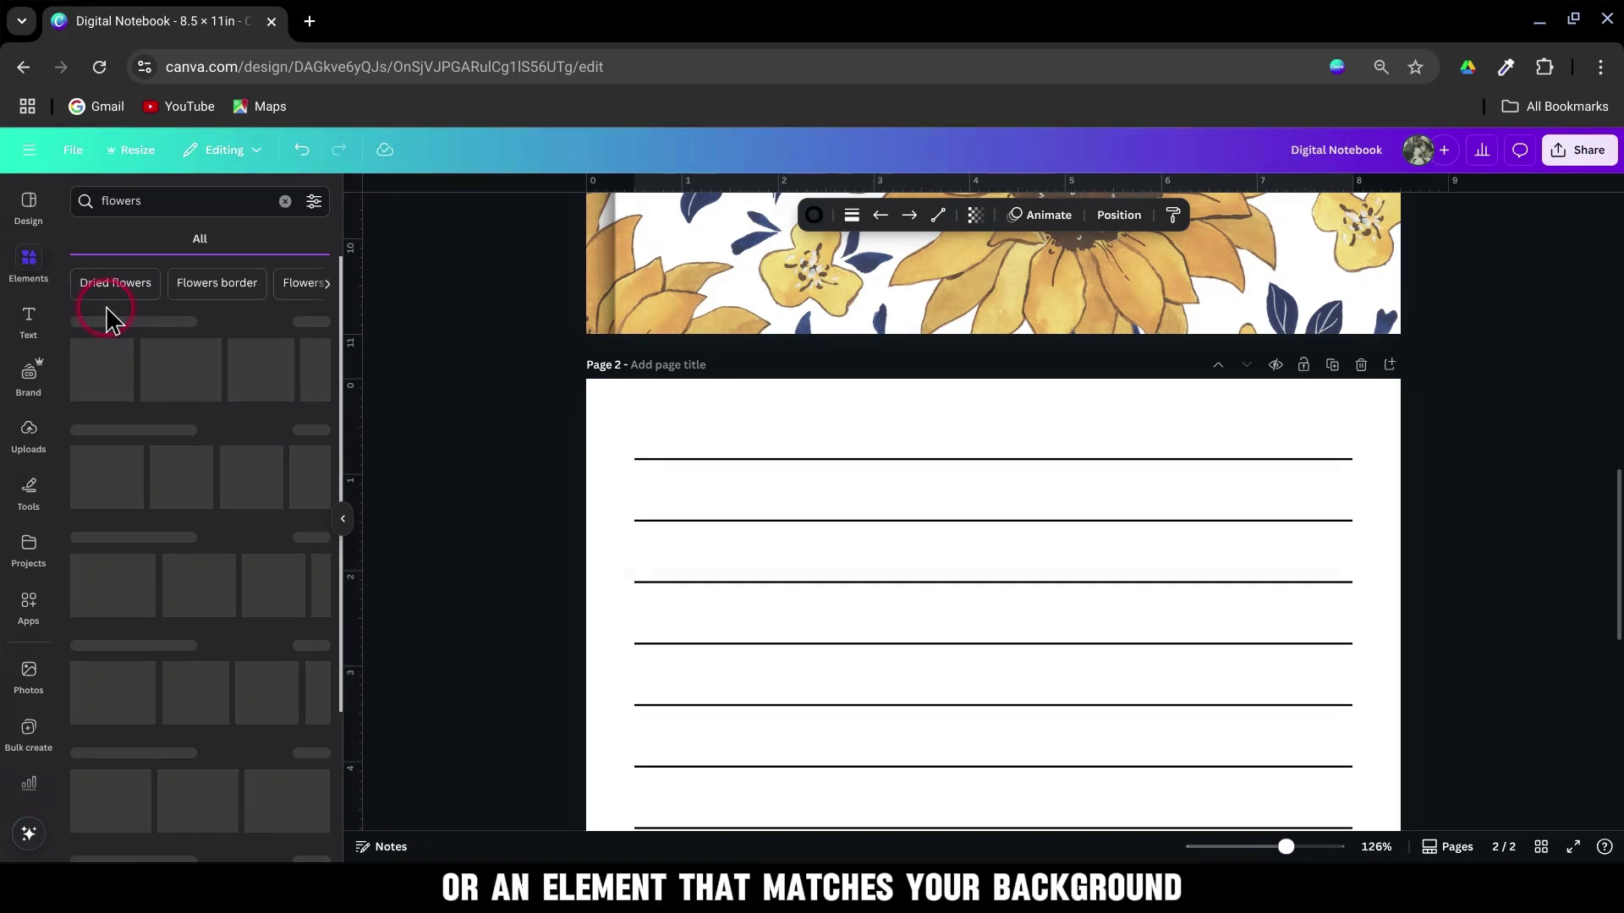
left_click(127, 239)
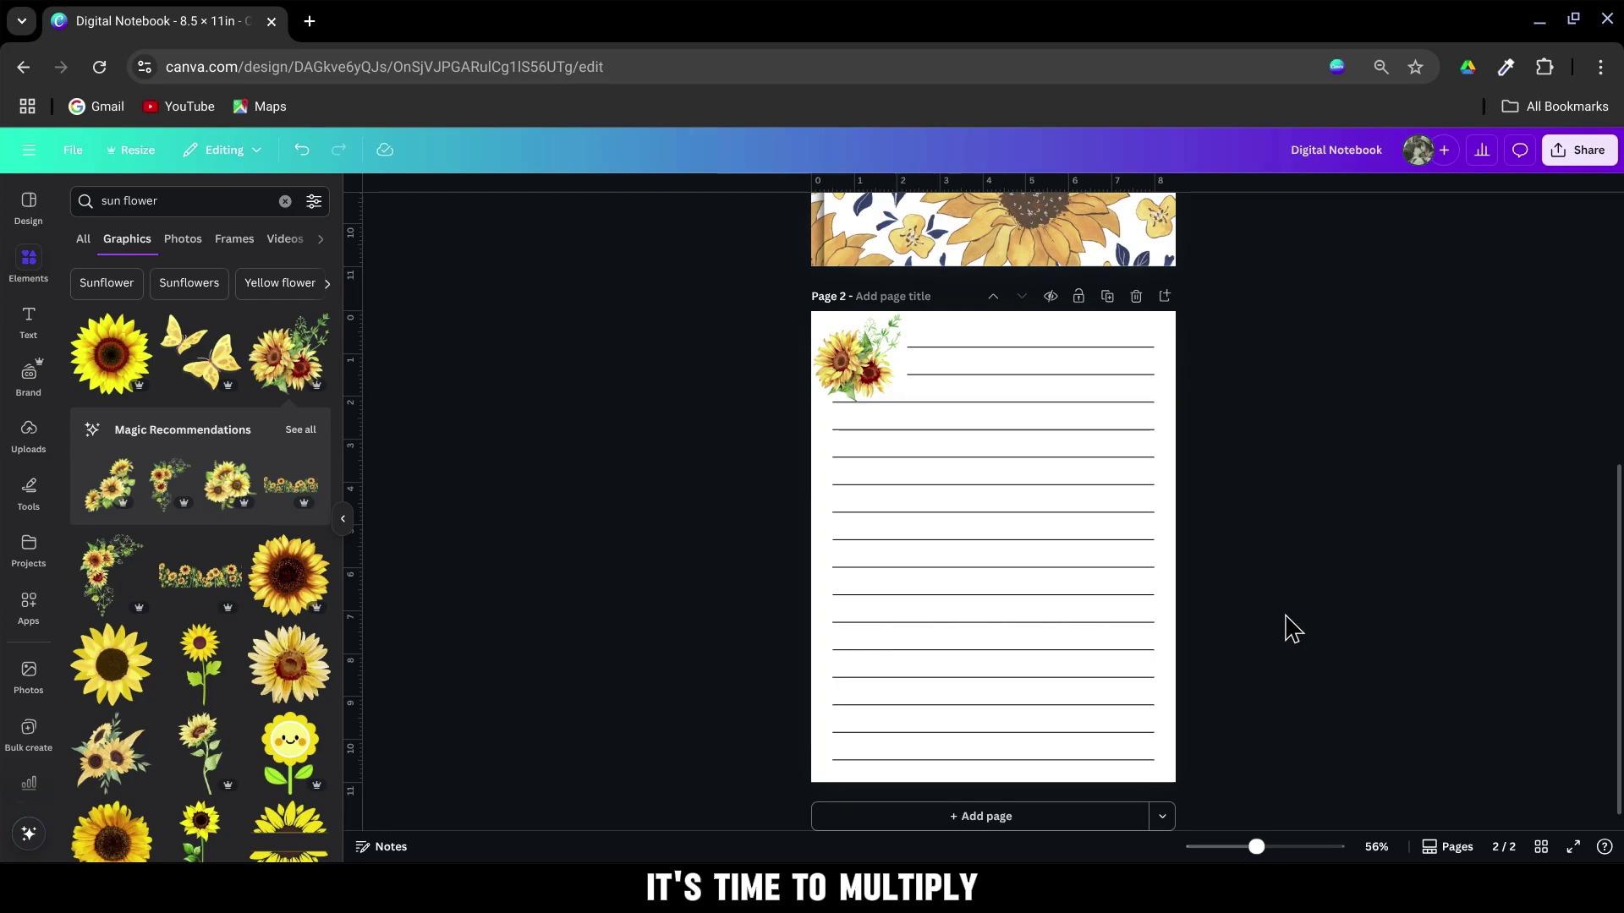
In grid view, duplicate the lined sunflower page repeatedly until the notebook has 48 pages
left_click(1541, 848)
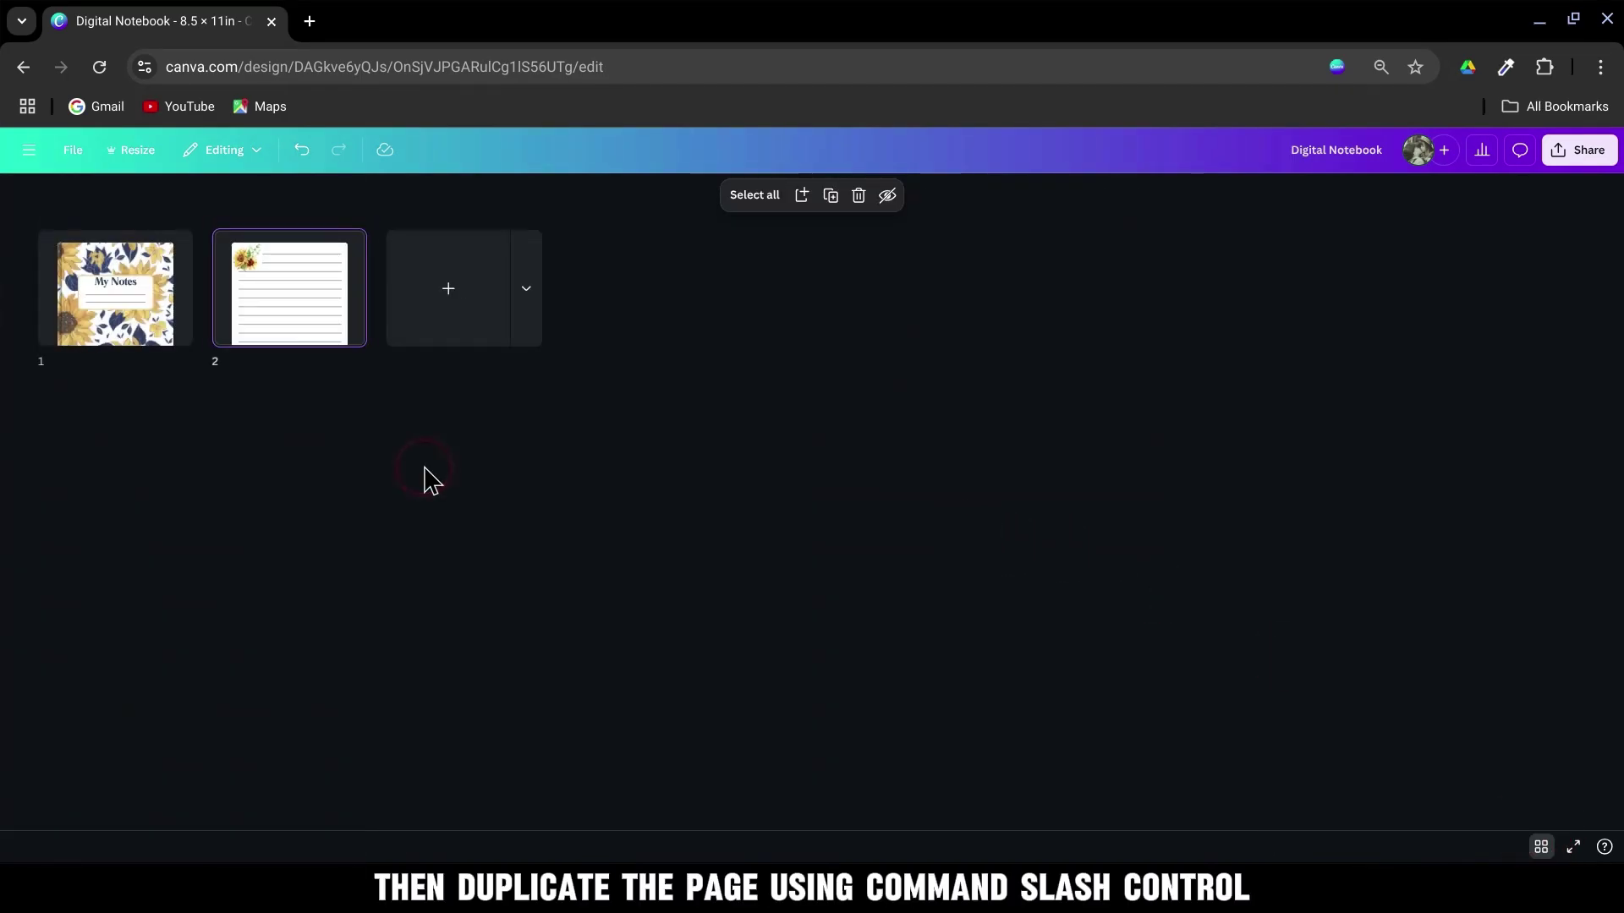
key("ctrl+d")
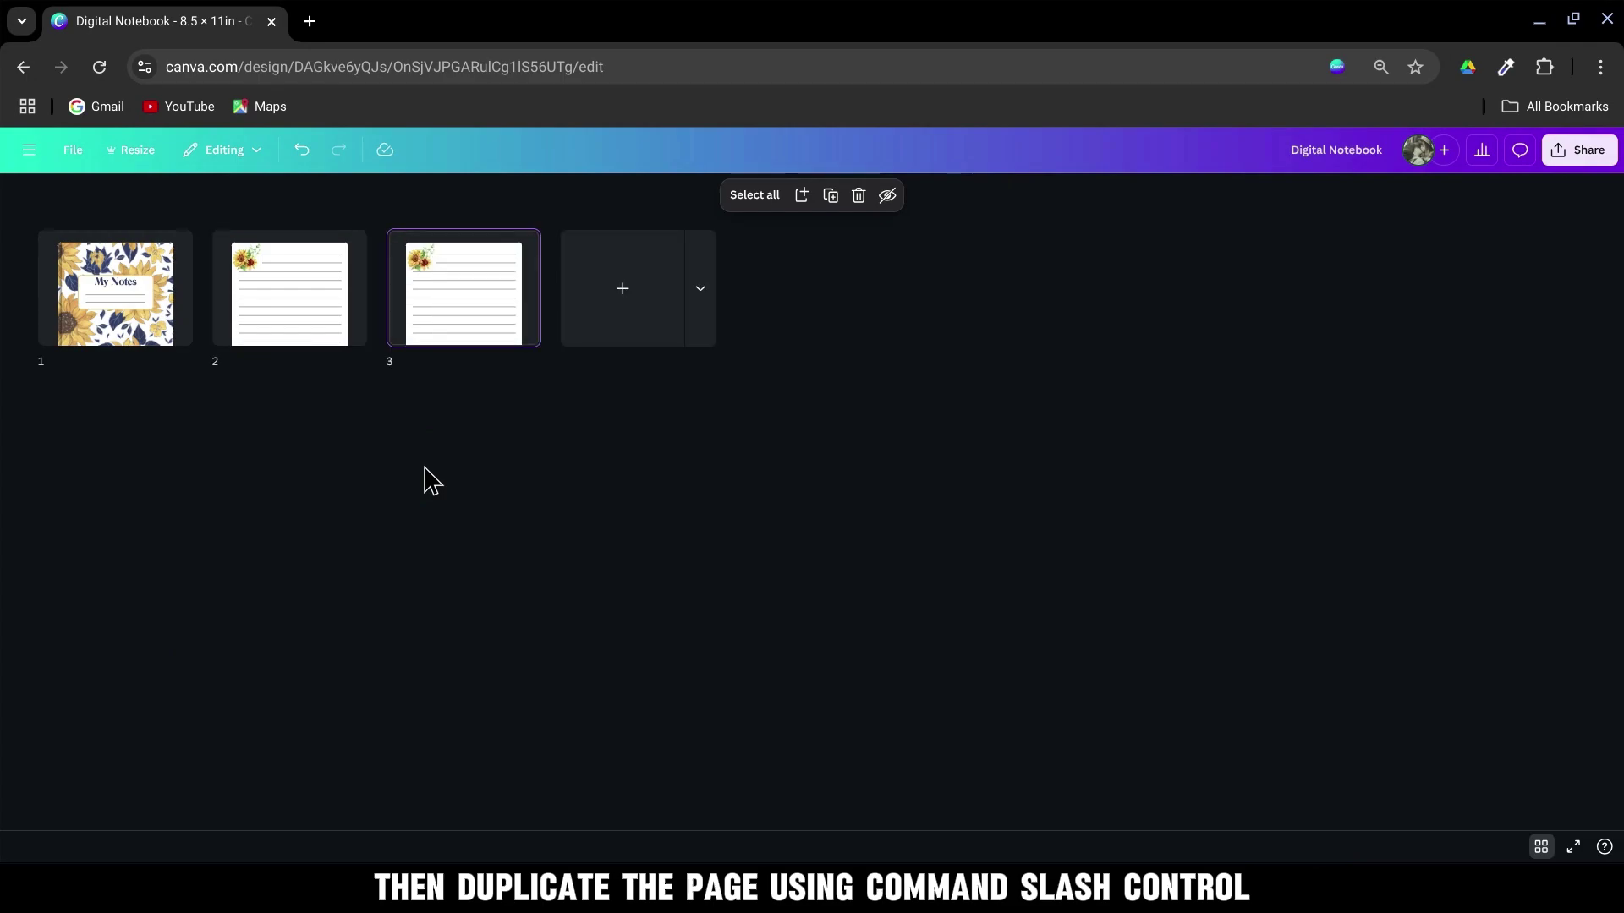
key("ctrl+d")
key("ctrl+d")
key("ctrl+d")
key("ctrl+d")
key("ctrl+d")
key("ctrl+d")
key("ctrl+d")
key("ctrl+d")
key("ctrl+d")
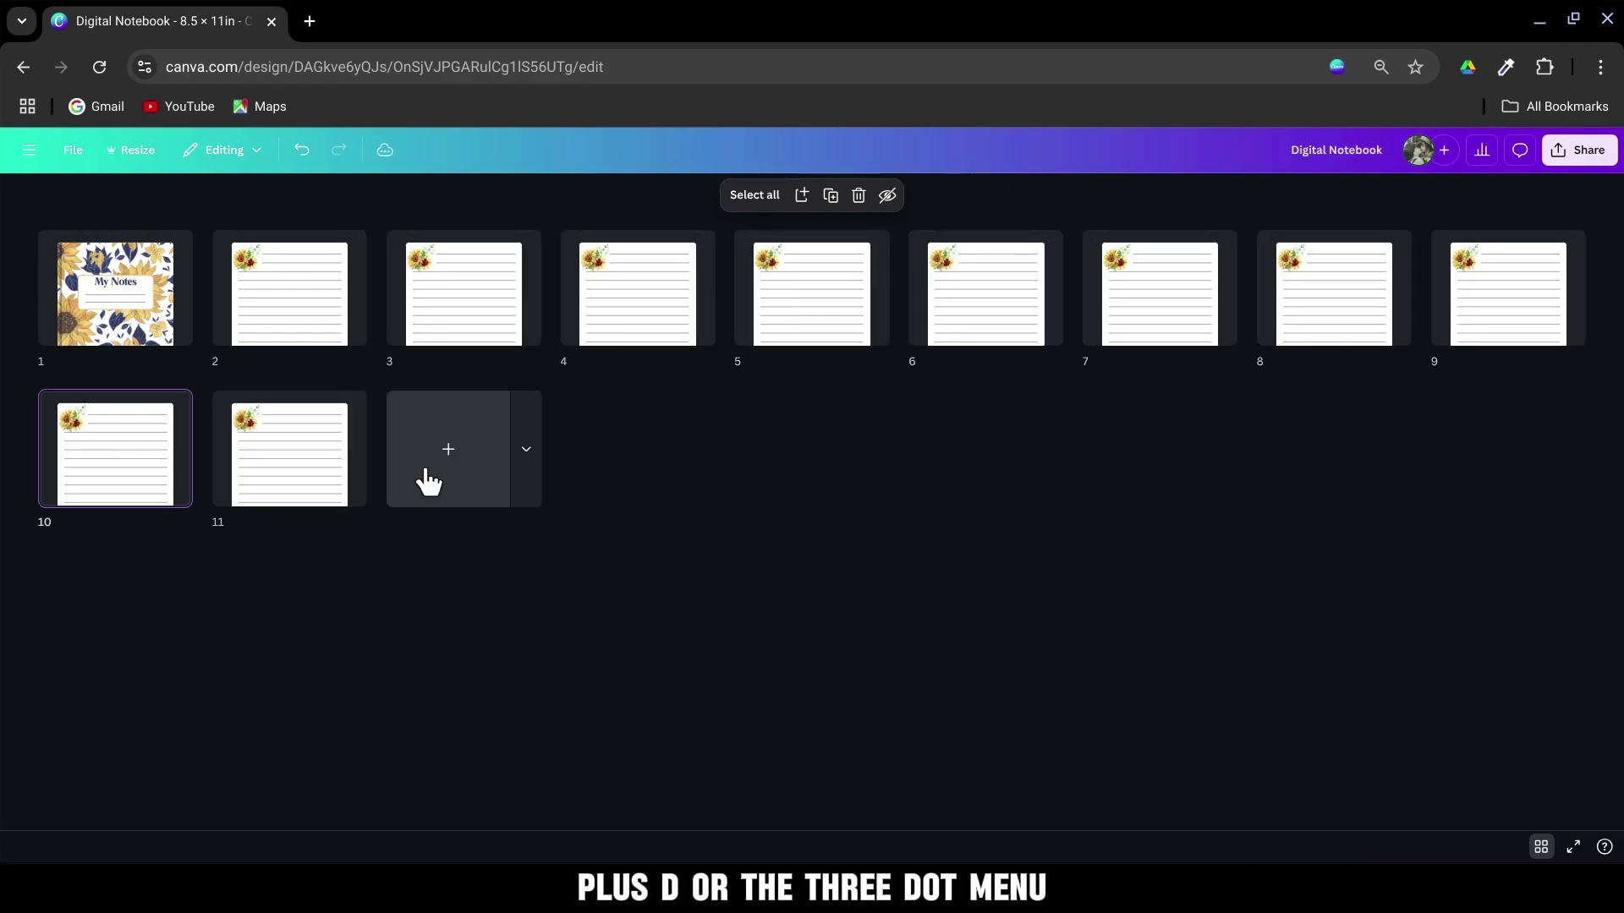
key("ctrl+d")
key("ctrl+d")
key("ctrl+d")
key("ctrl+d")
key("ctrl+d")
key("ctrl+d")
key("ctrl+d")
key("ctrl+d")
key("ctrl+d")
key("ctrl+d")
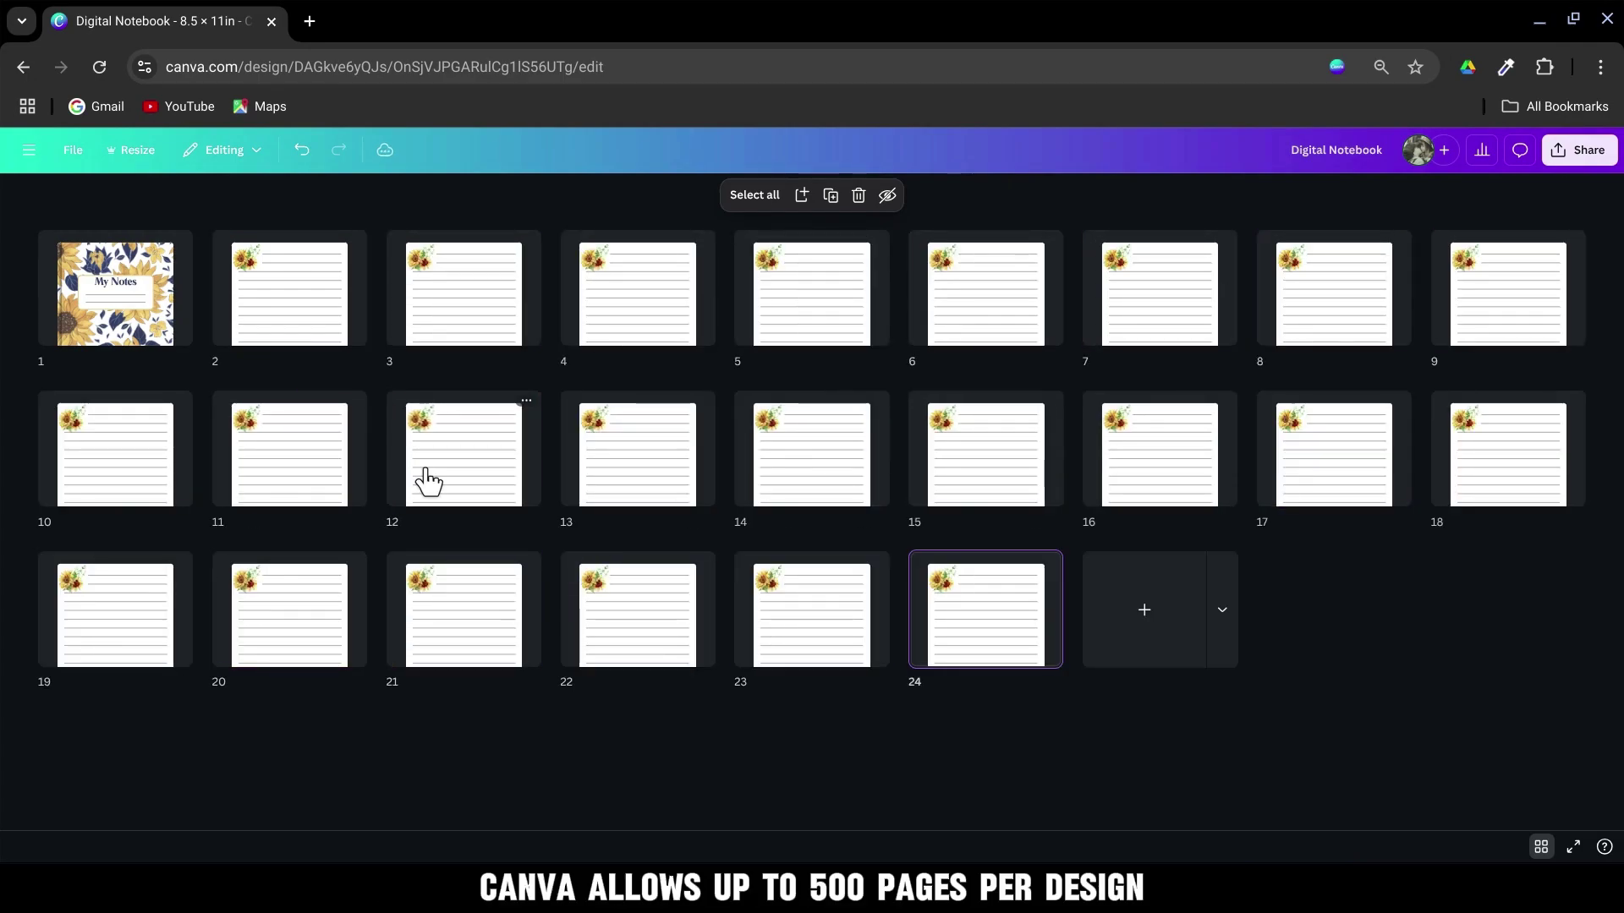
key("ctrl+d")
key("ctrl+d")
key("ctrl+d")
key("ctrl+d")
key("ctrl+d")
key("ctrl+d")
key("ctrl+d")
key("ctrl+d")
key("ctrl+d")
key("ctrl+d")
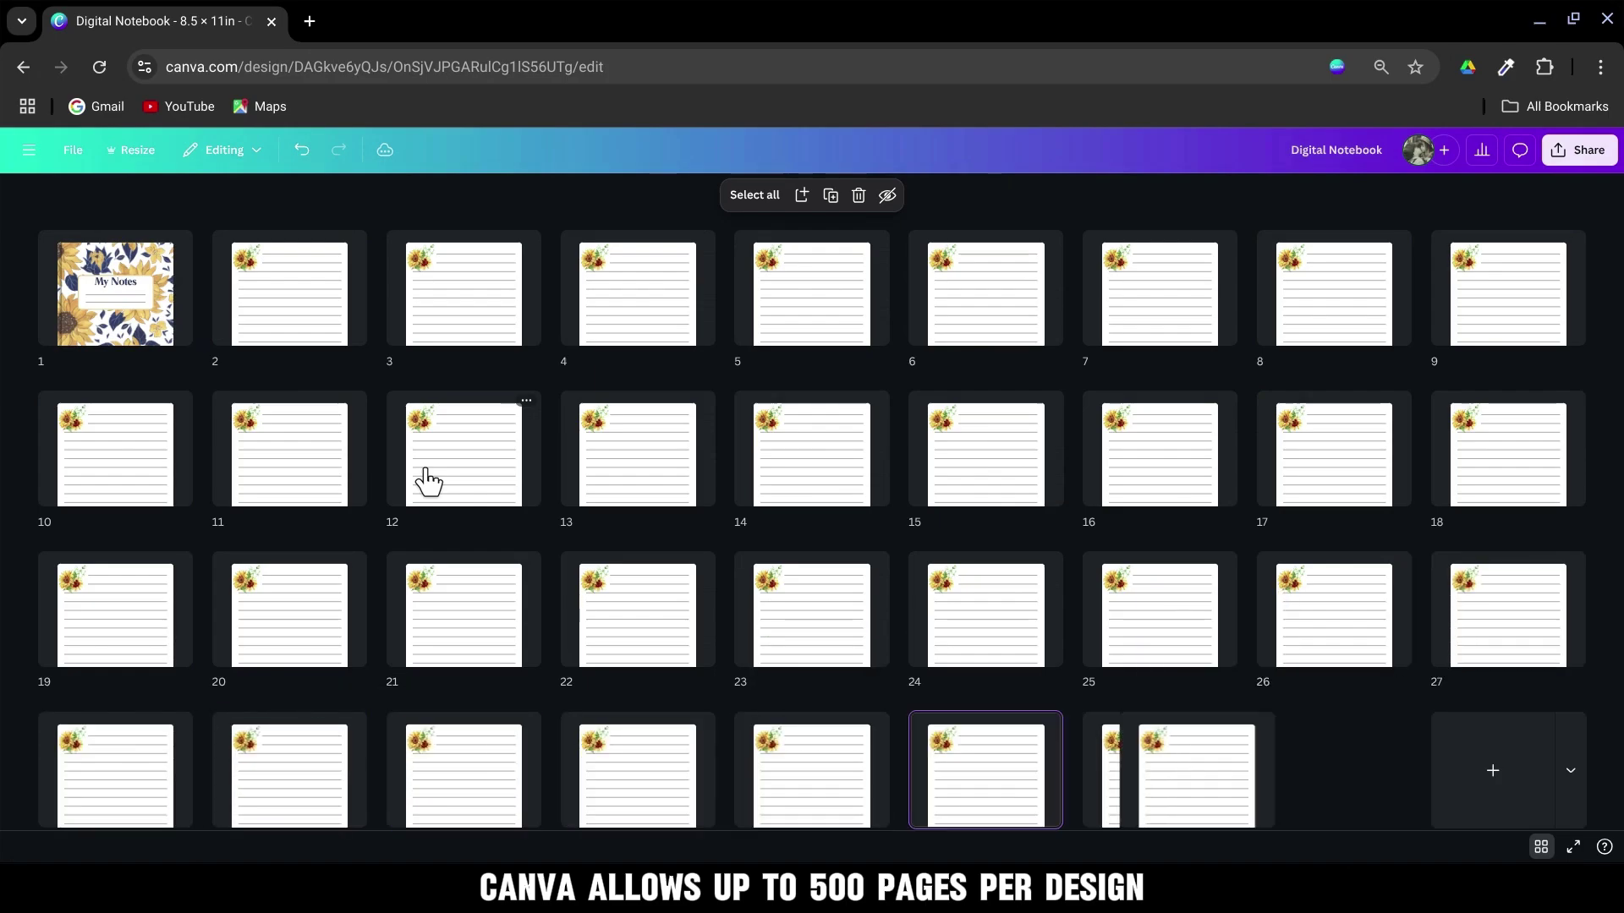
key("ctrl+d")
key("ctrl+d")
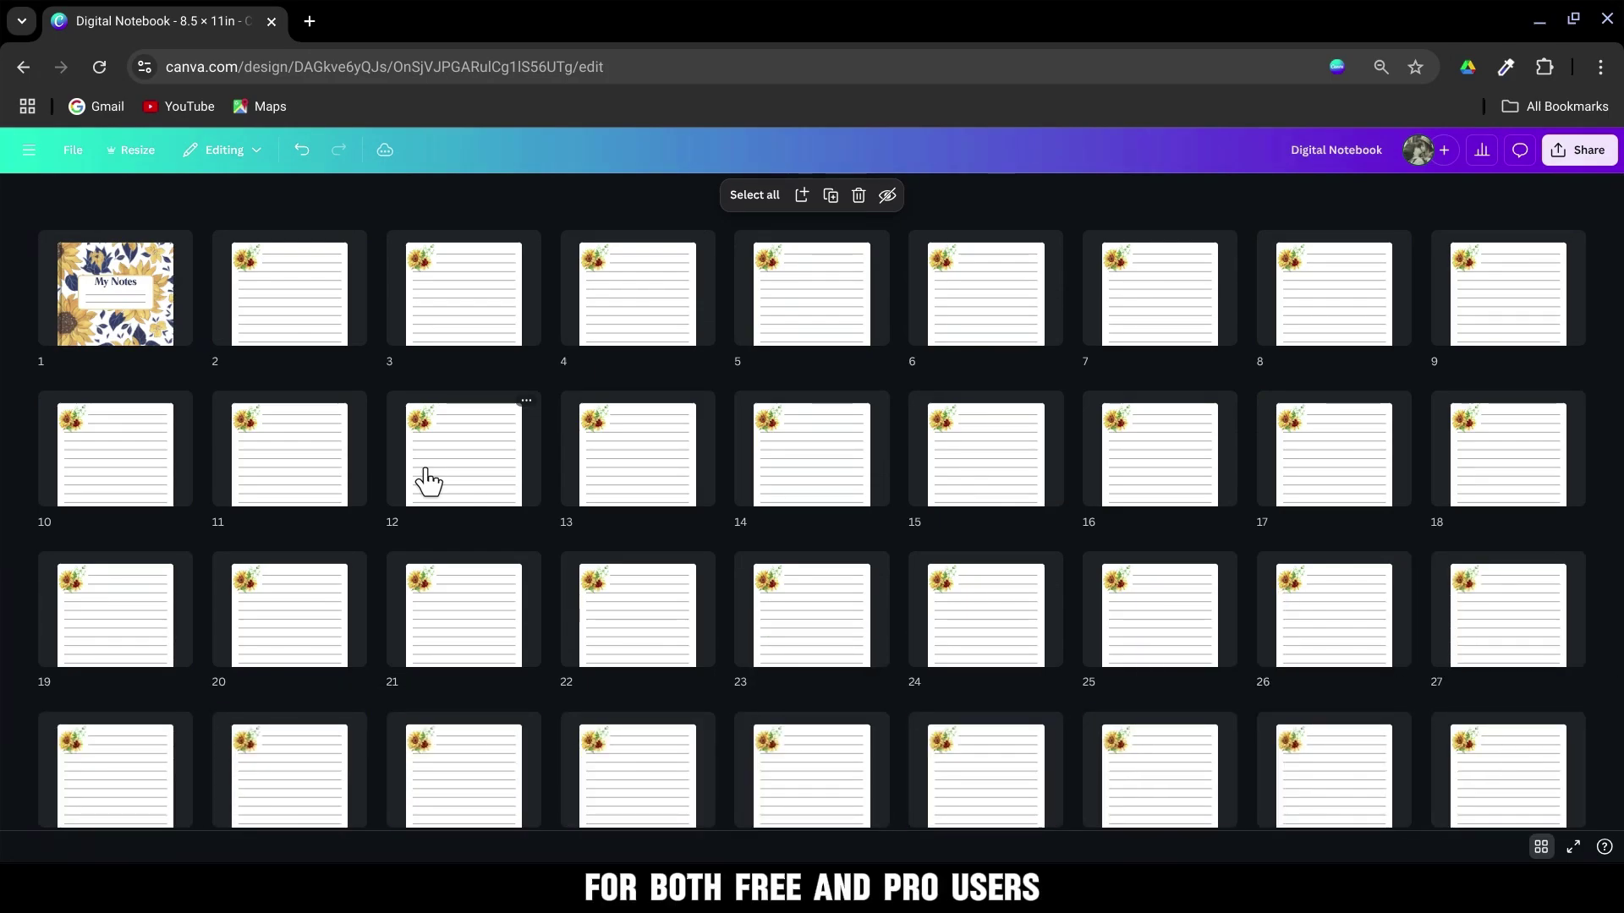
scroll(508, 501, "down", 3)
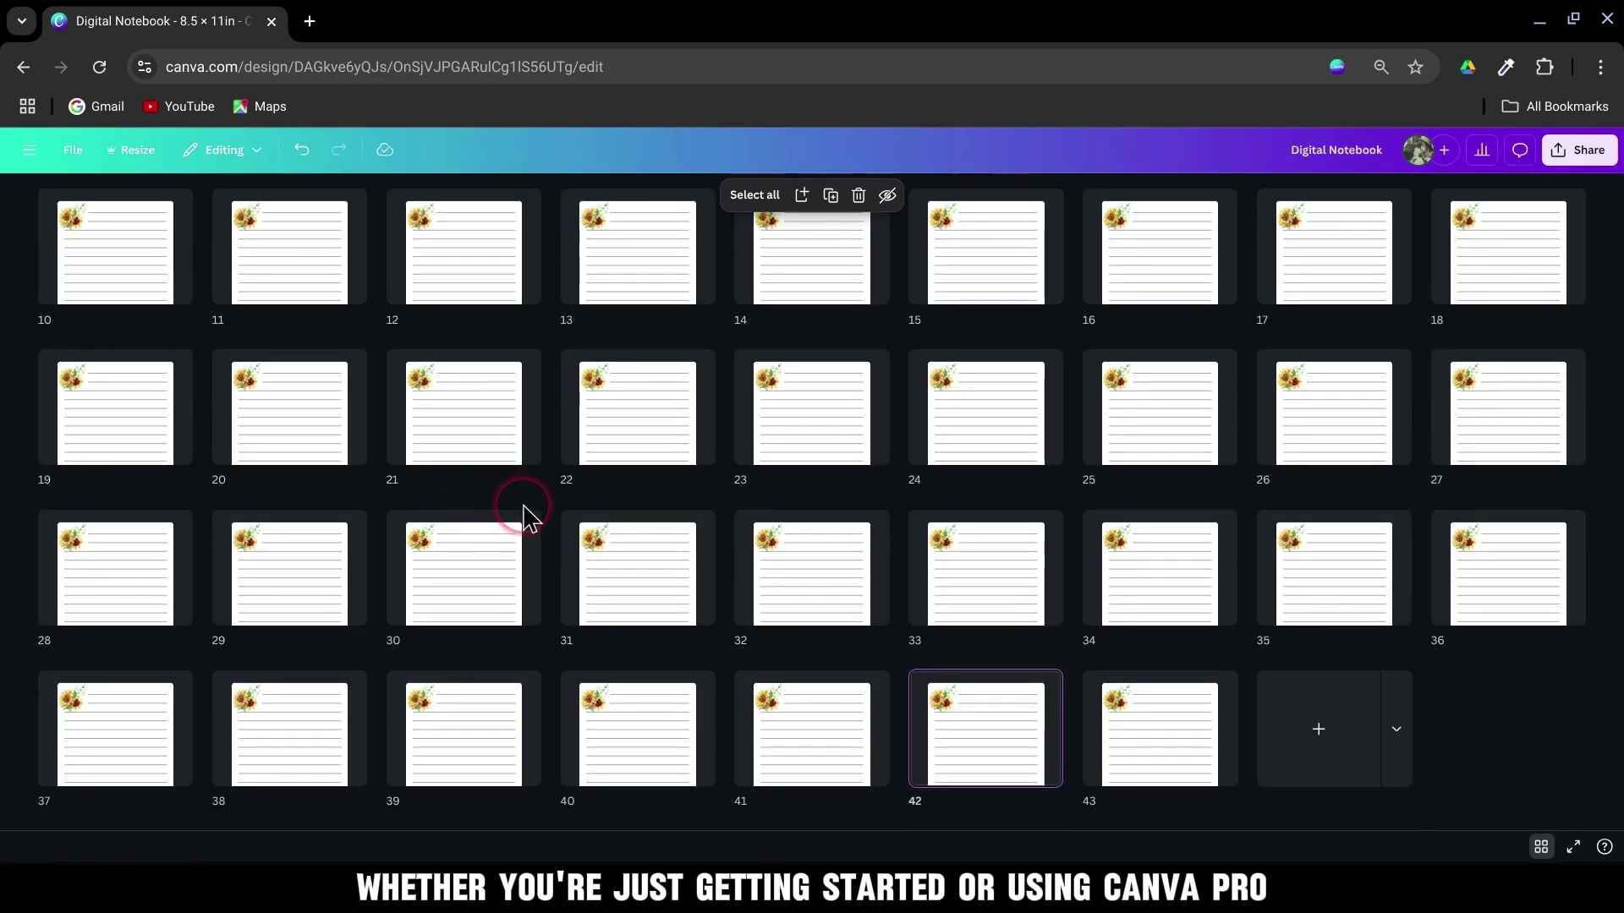
key("ctrl+d")
key("ctrl+d")
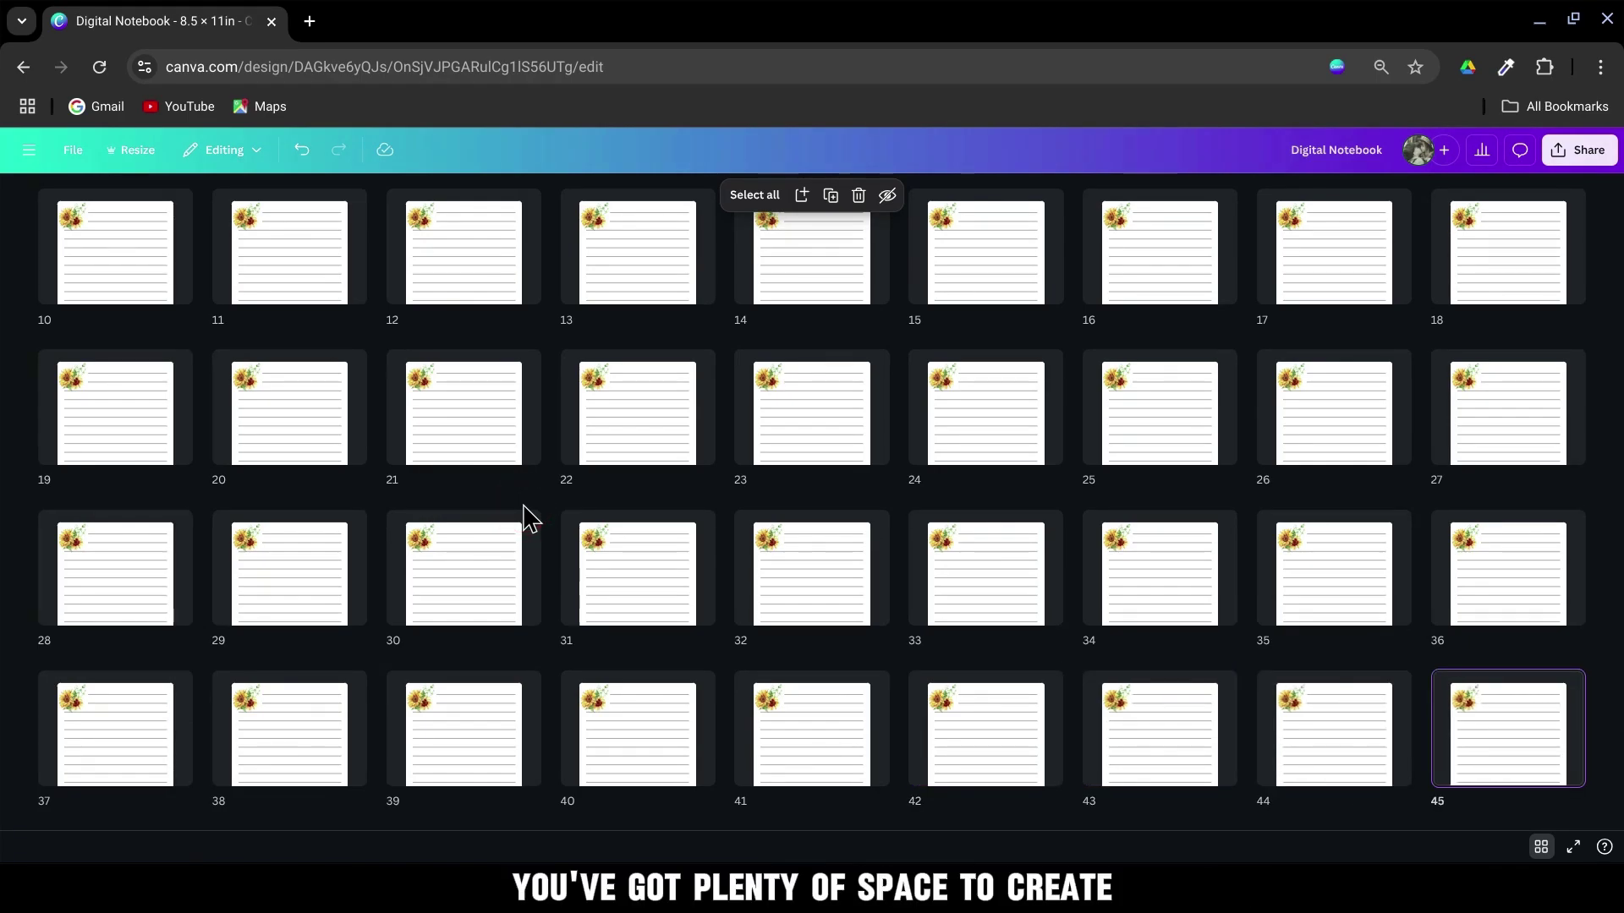
scroll(530, 518, "down", 3)
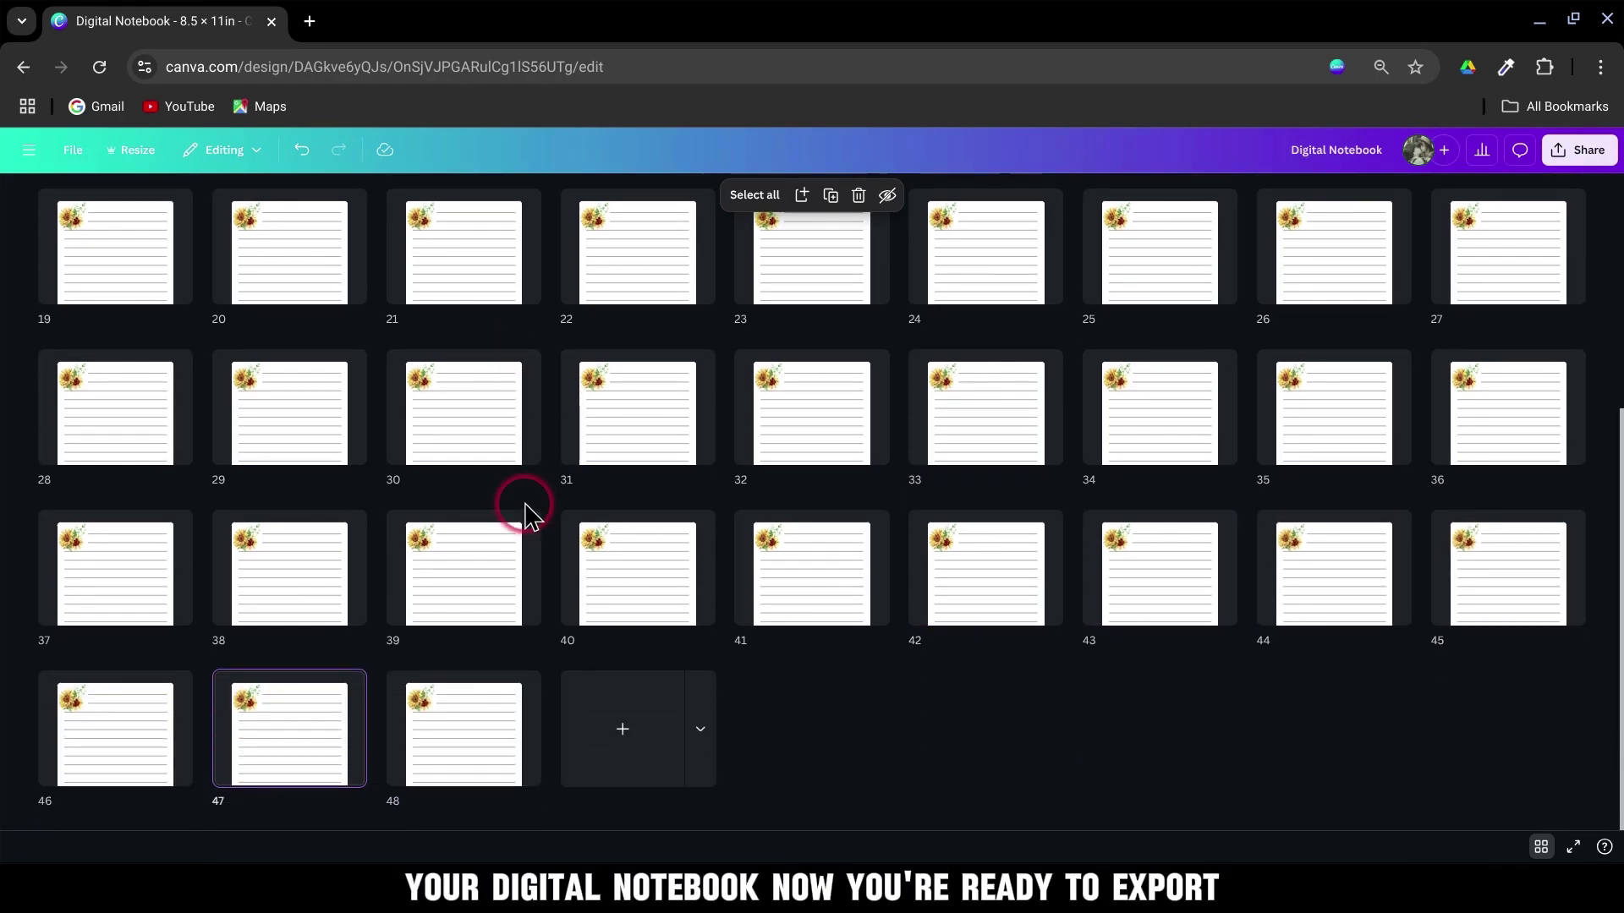
scroll(530, 518, "up", 10)
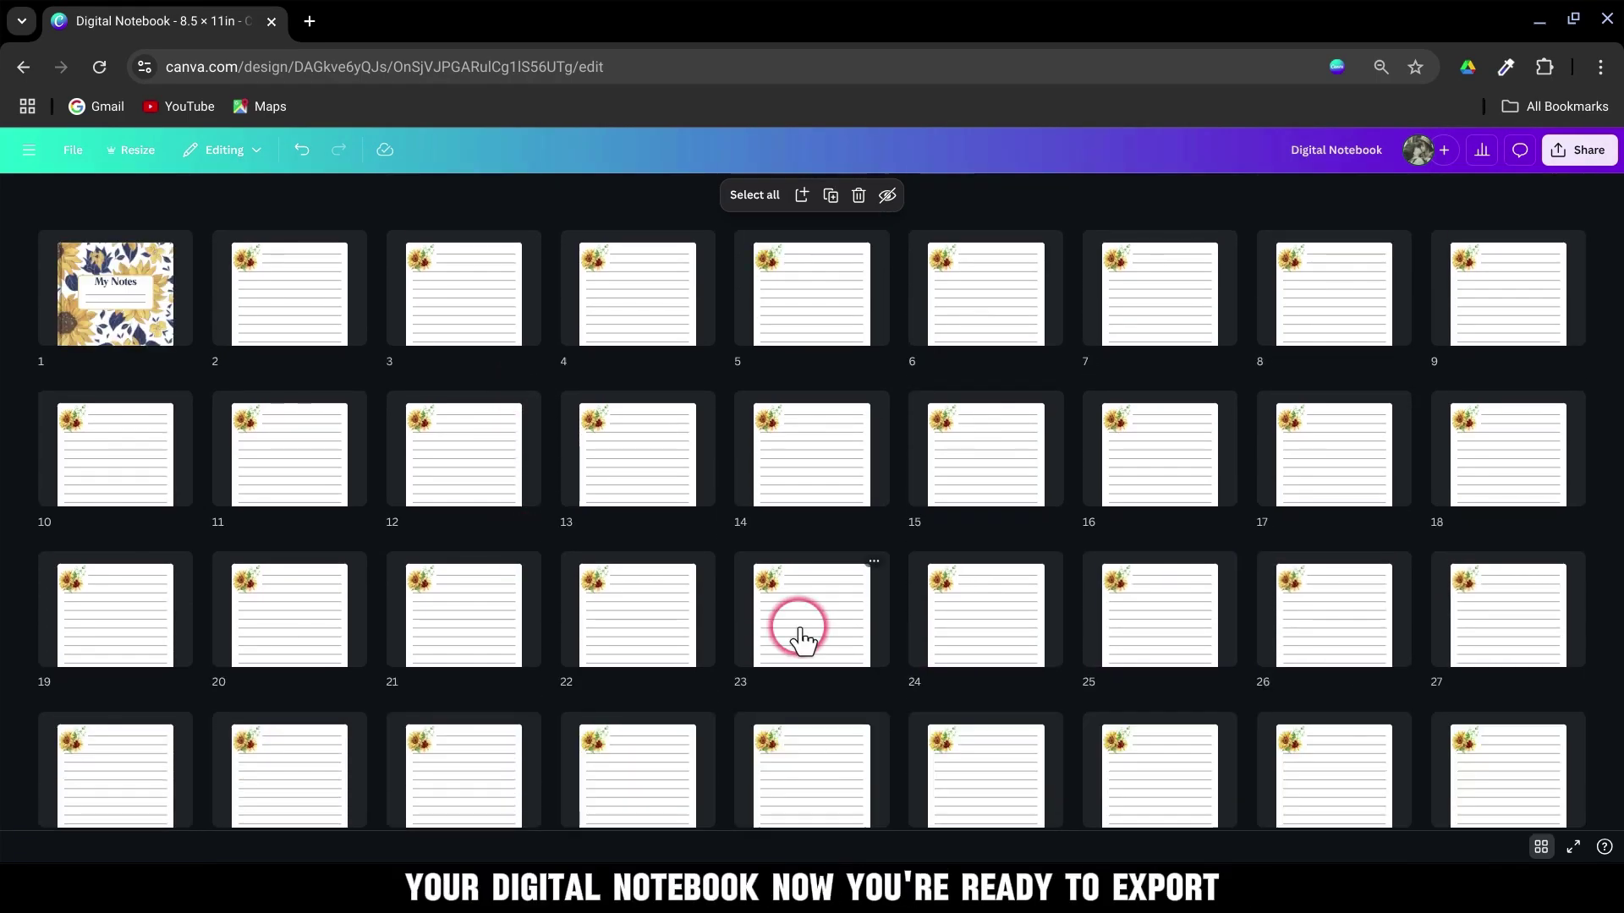
Download the notebook as a PDF Standard file, Digital Notebook.pdf
left_click(1586, 150)
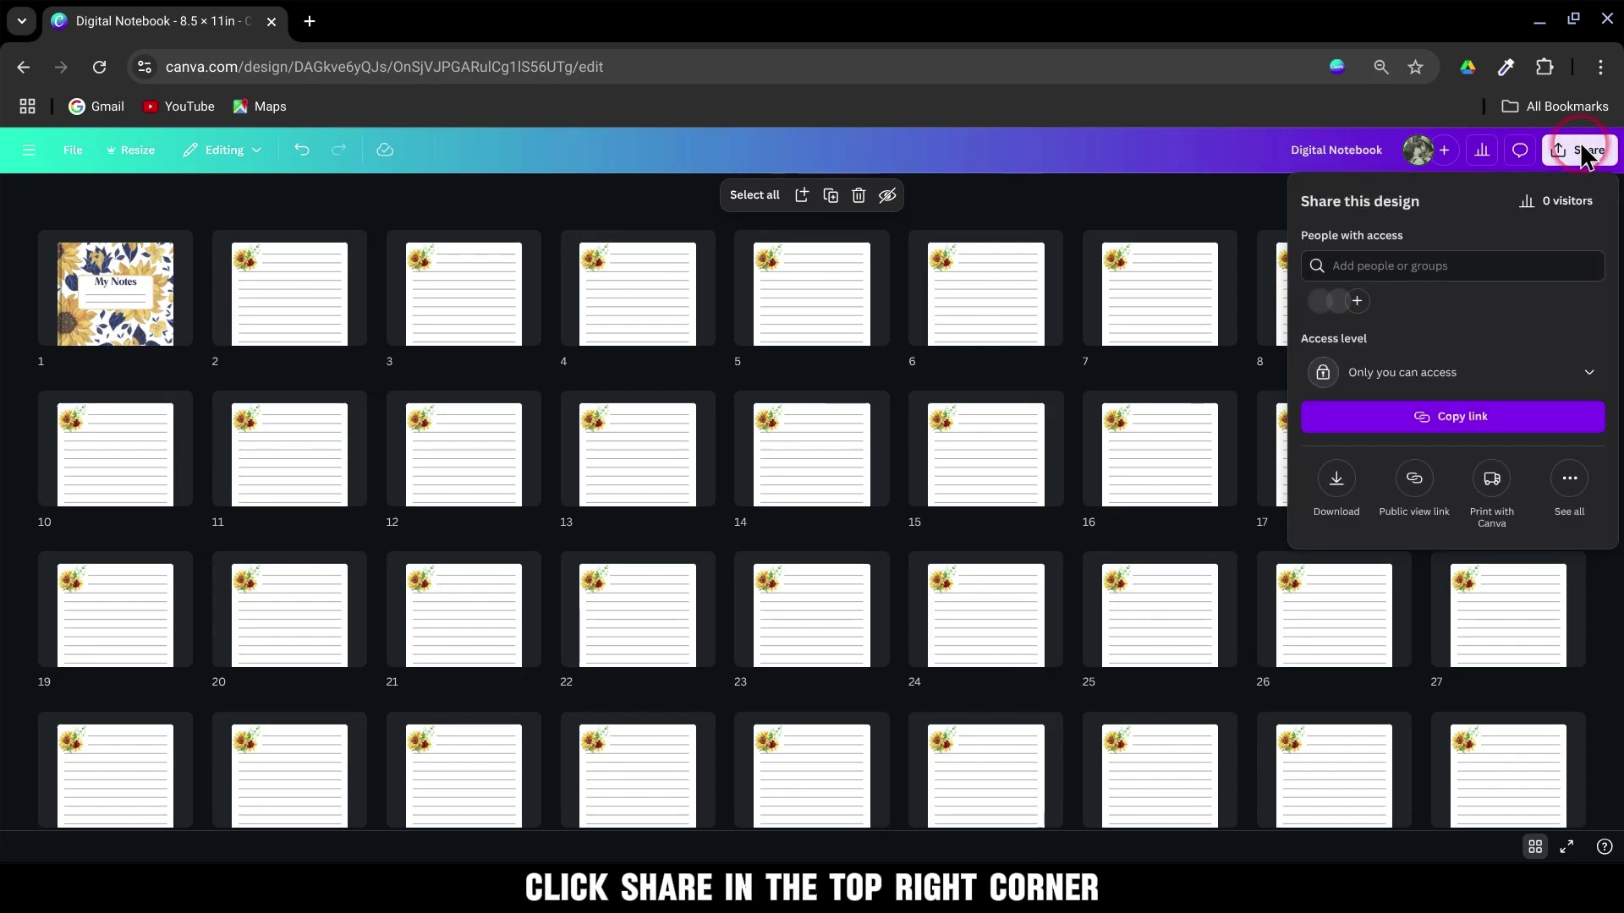
left_click(1339, 483)
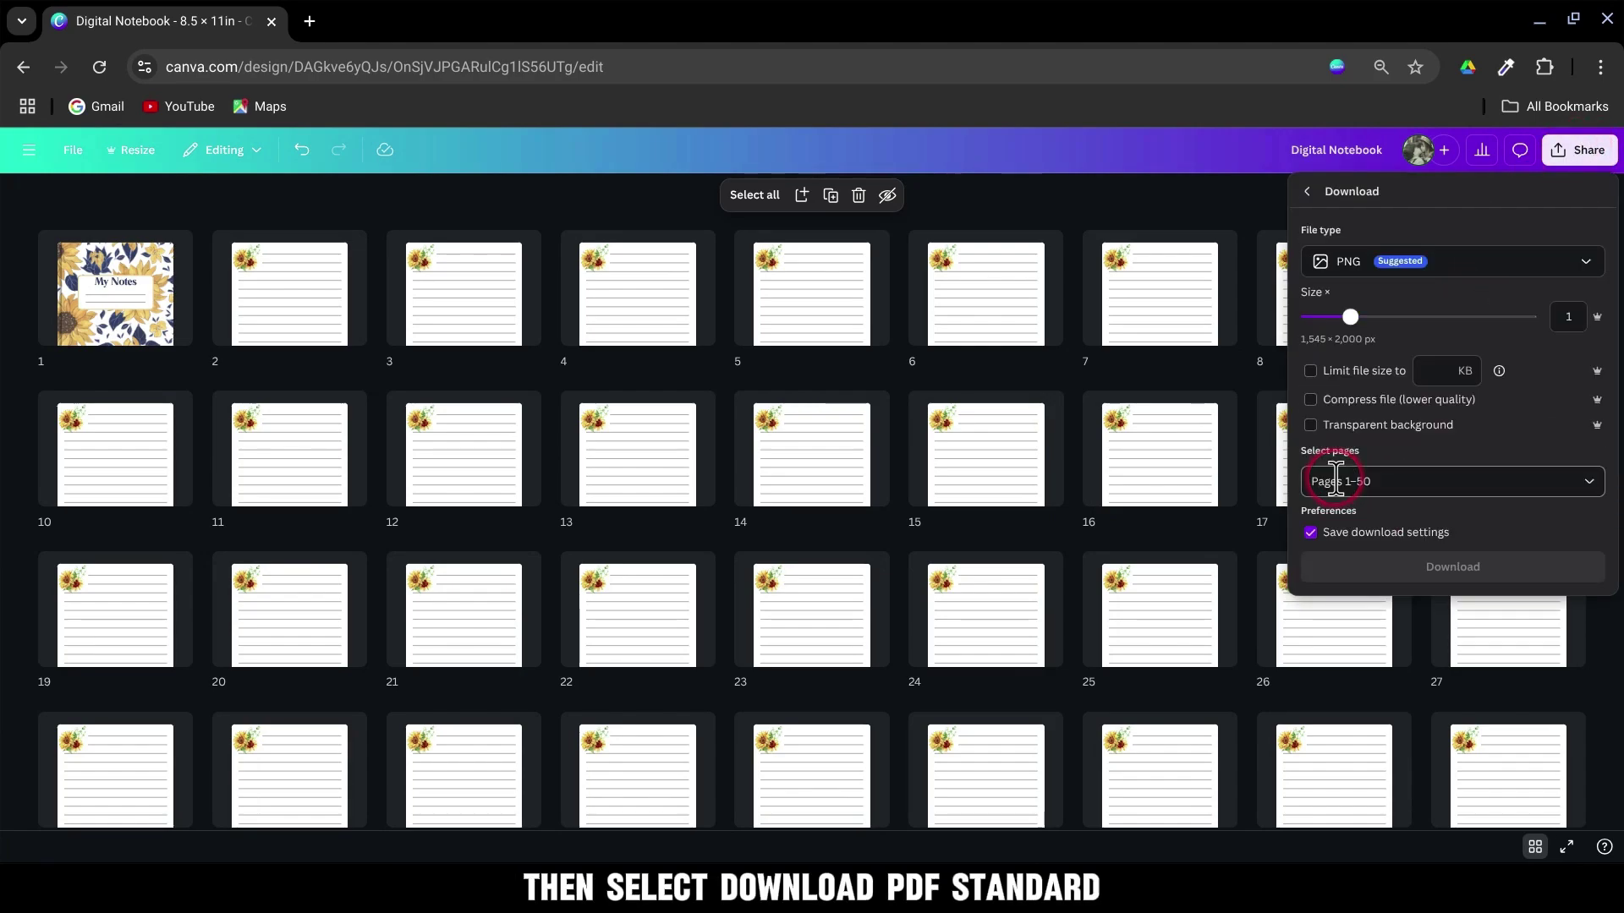
left_click(1454, 262)
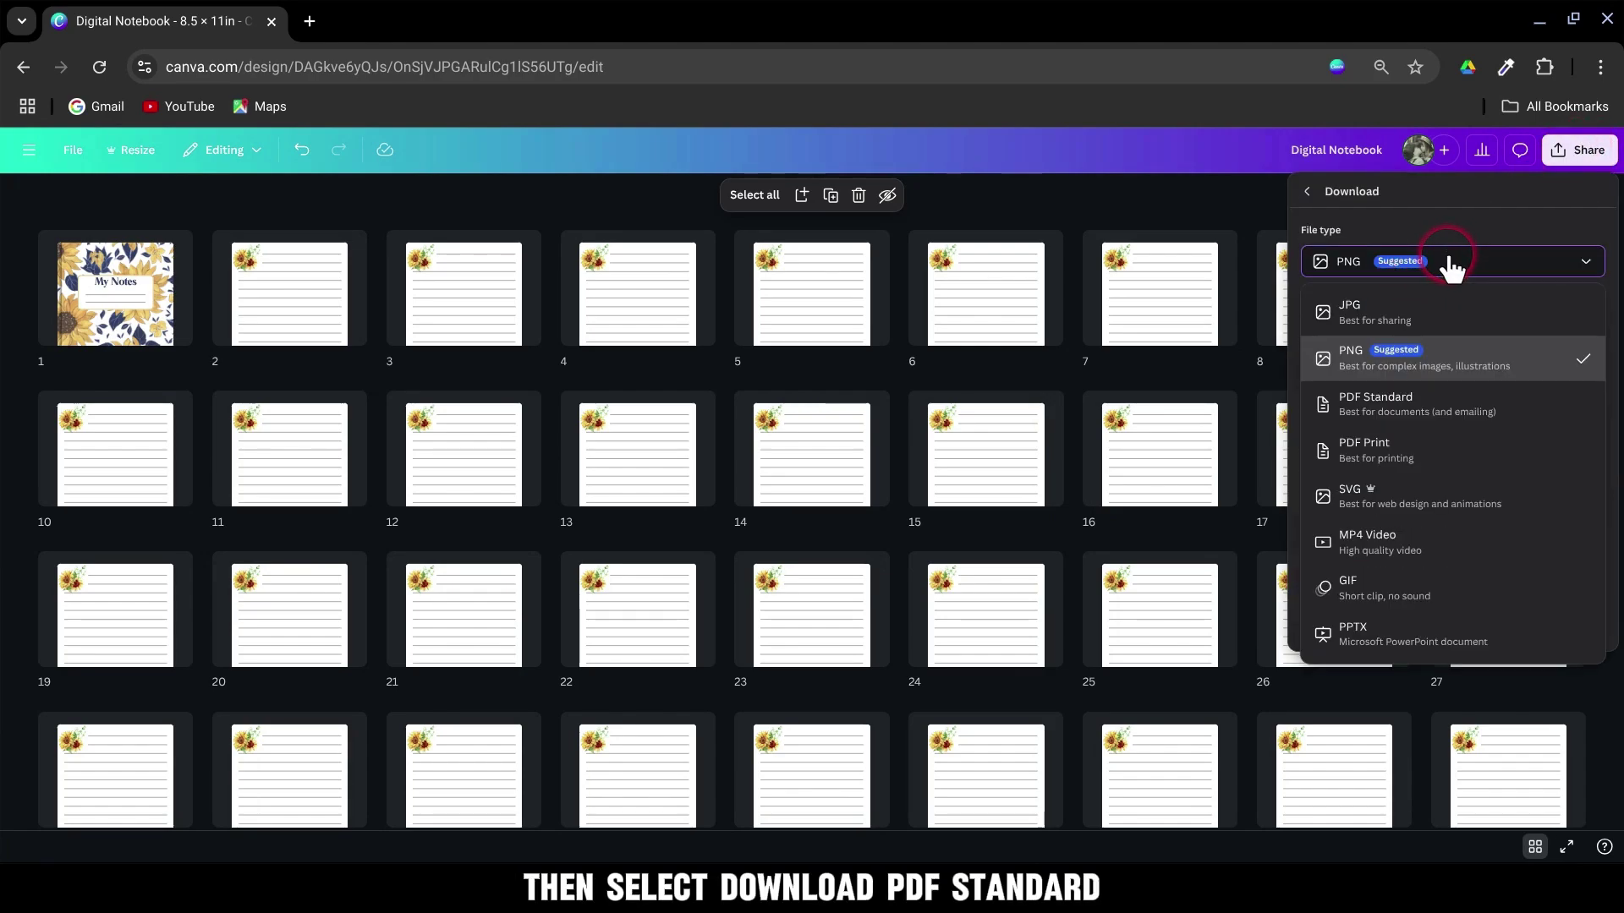
left_click(1406, 404)
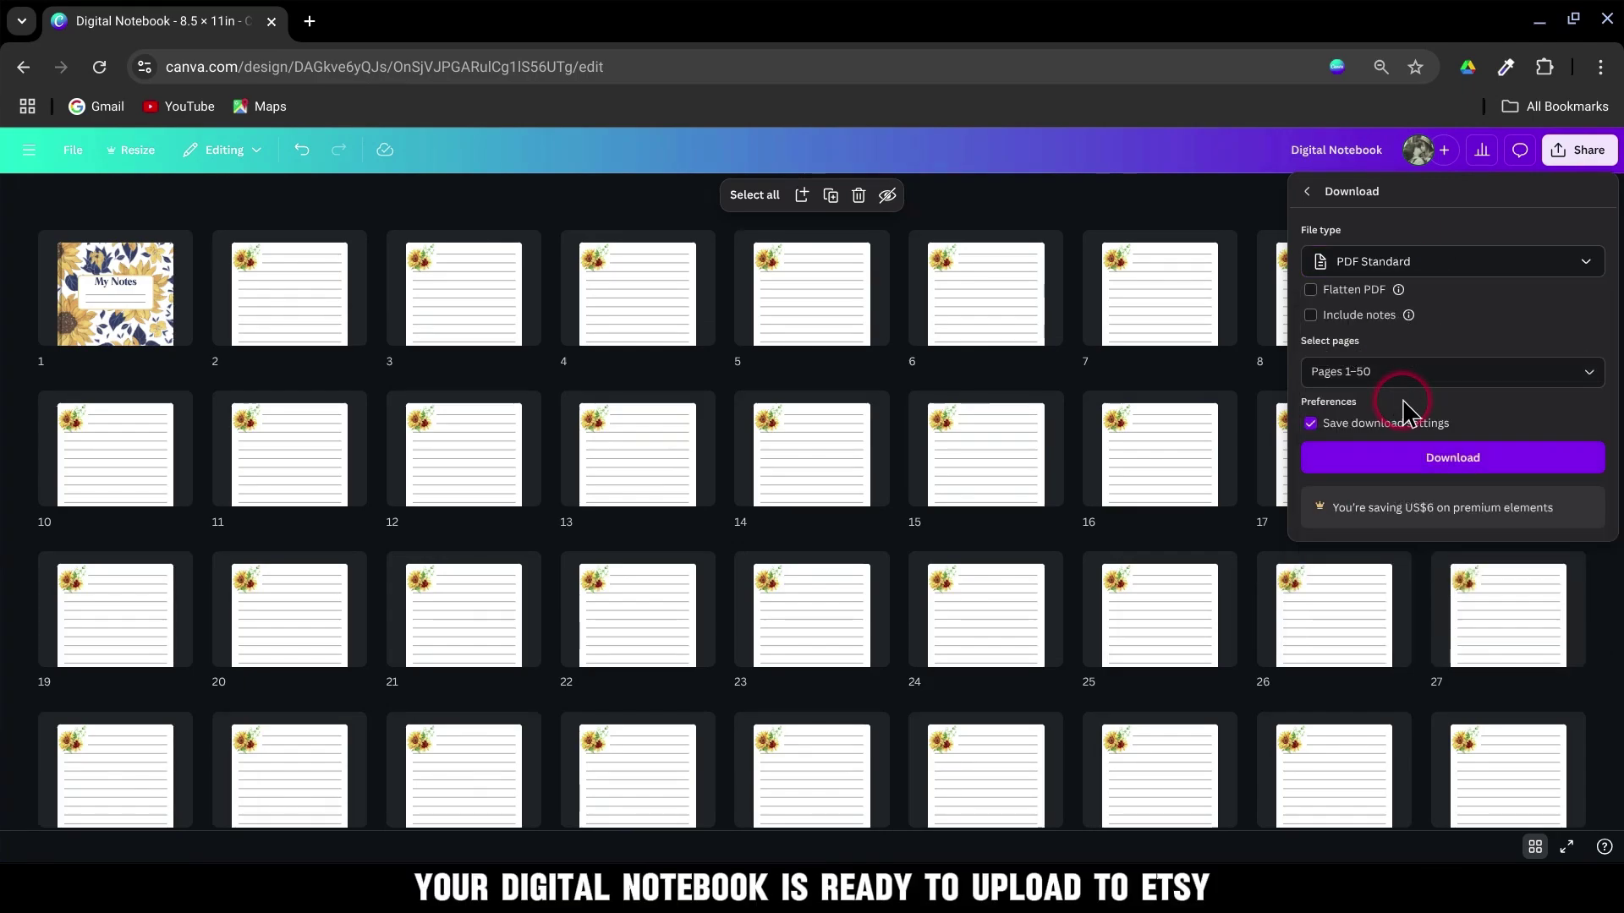
left_click(1453, 459)
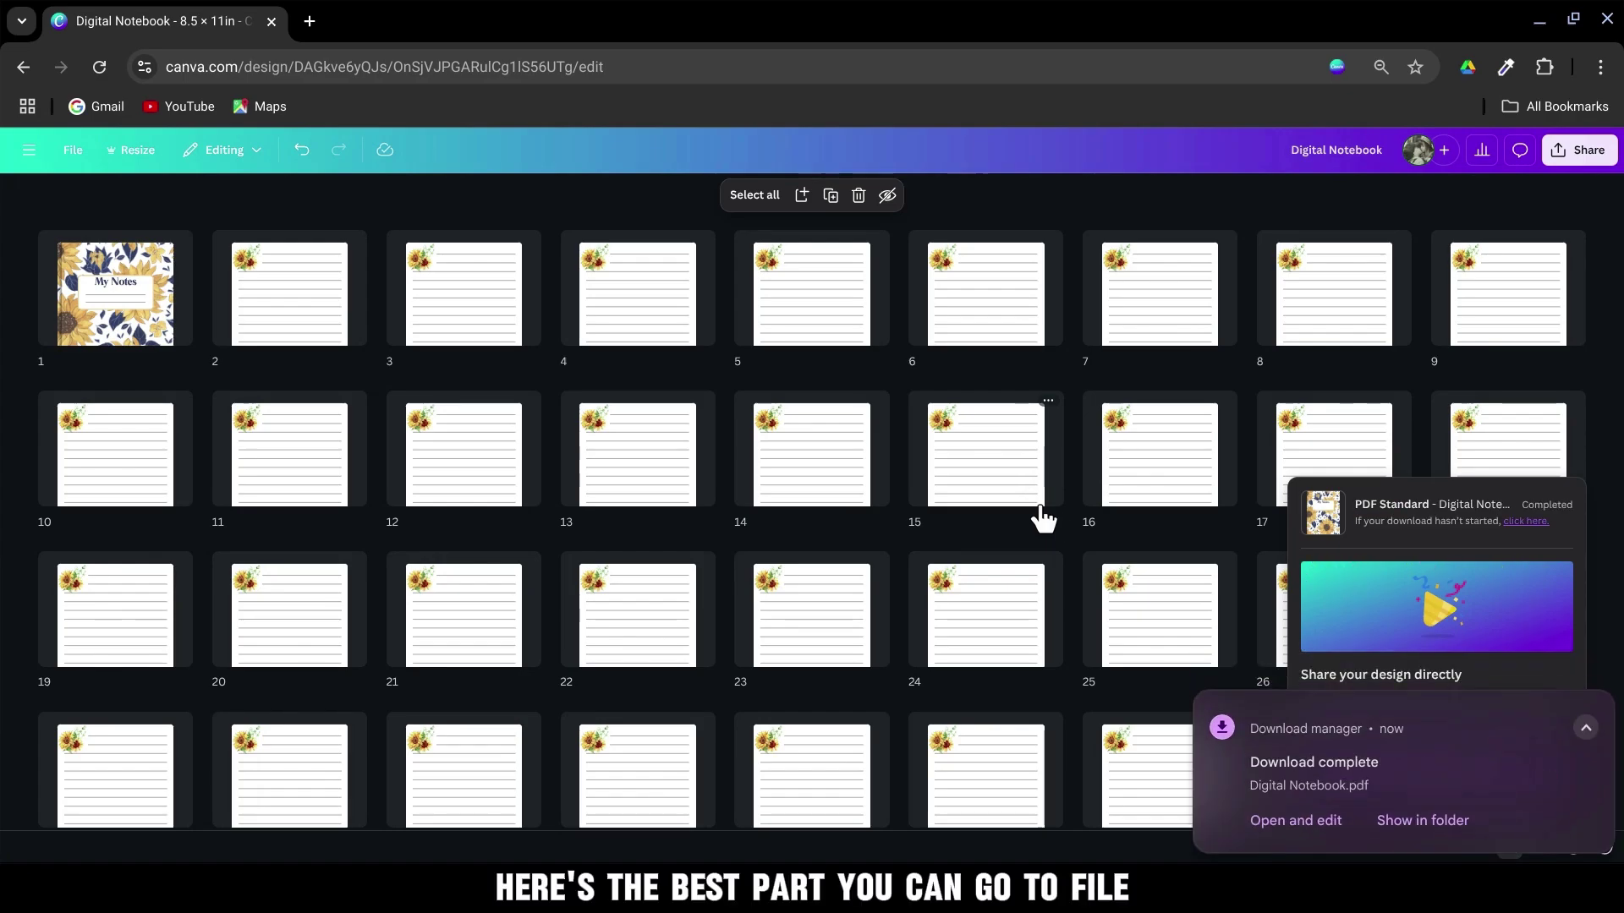
Make a copy of the notebook and delete the sunflower background layer from its cover
left_click(79, 153)
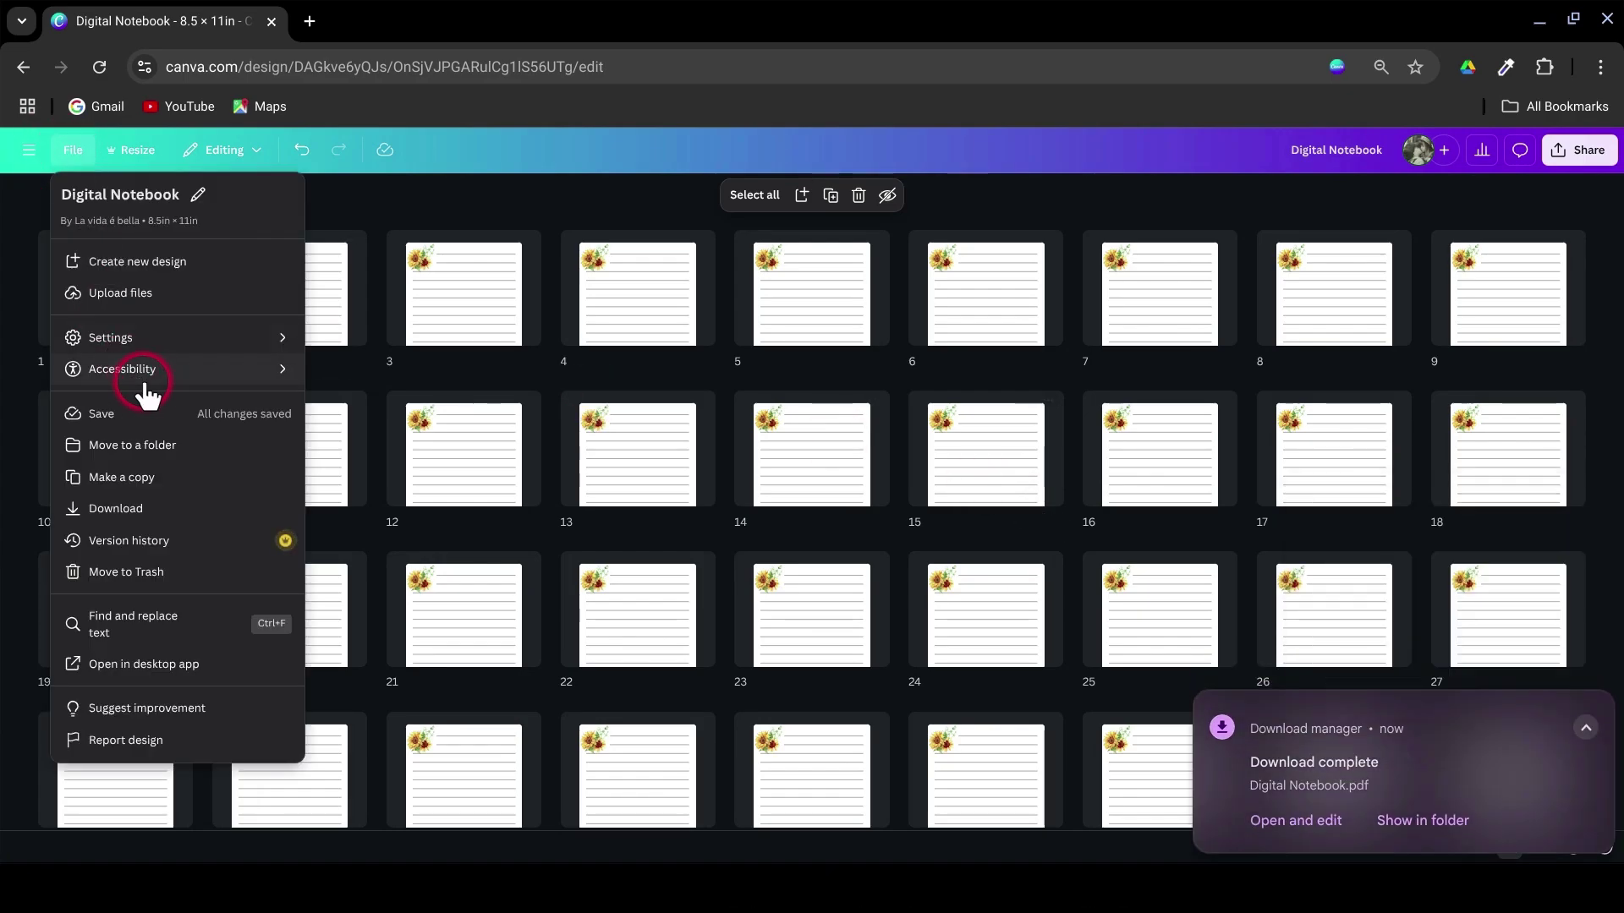
left_click(149, 487)
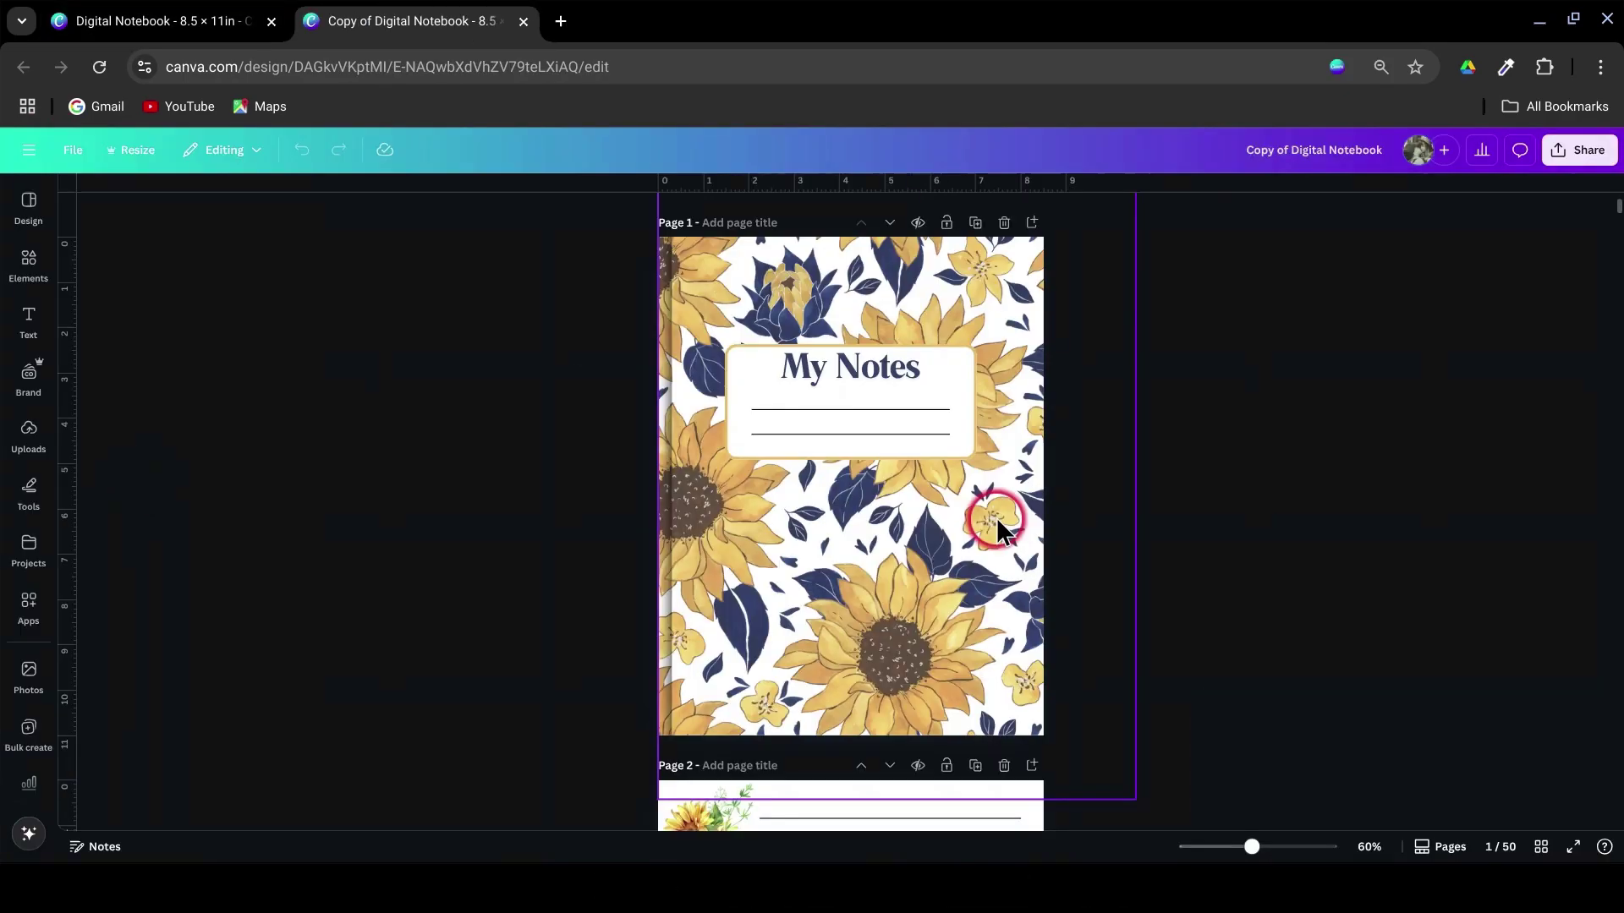
left_click(1056, 215)
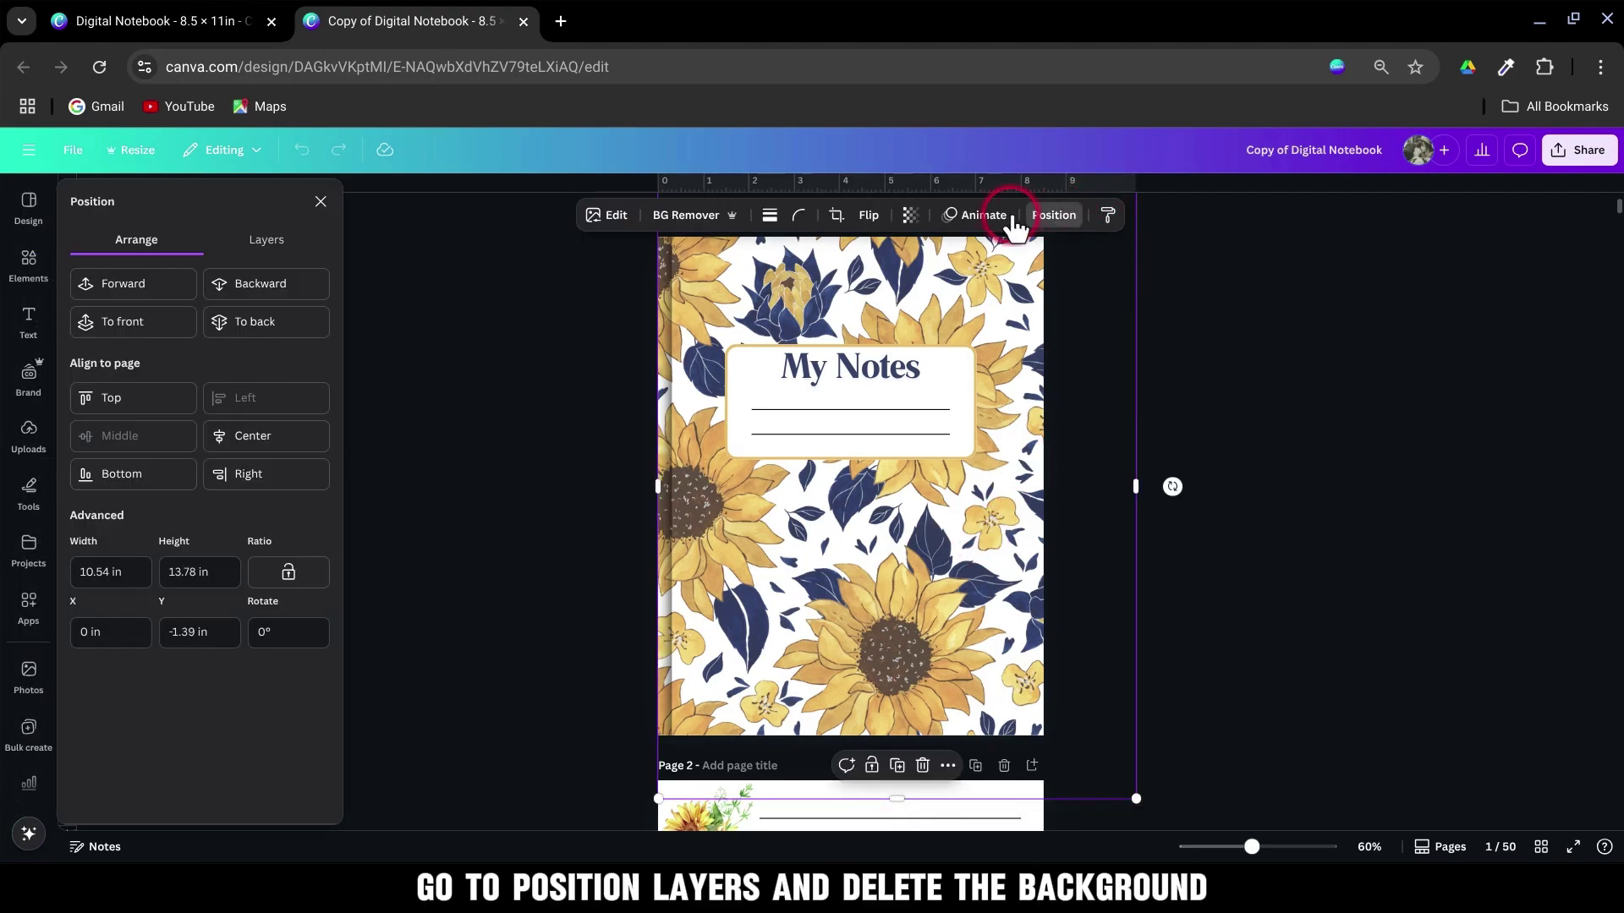
left_click(252, 241)
left_click(313, 677)
left_click(349, 279)
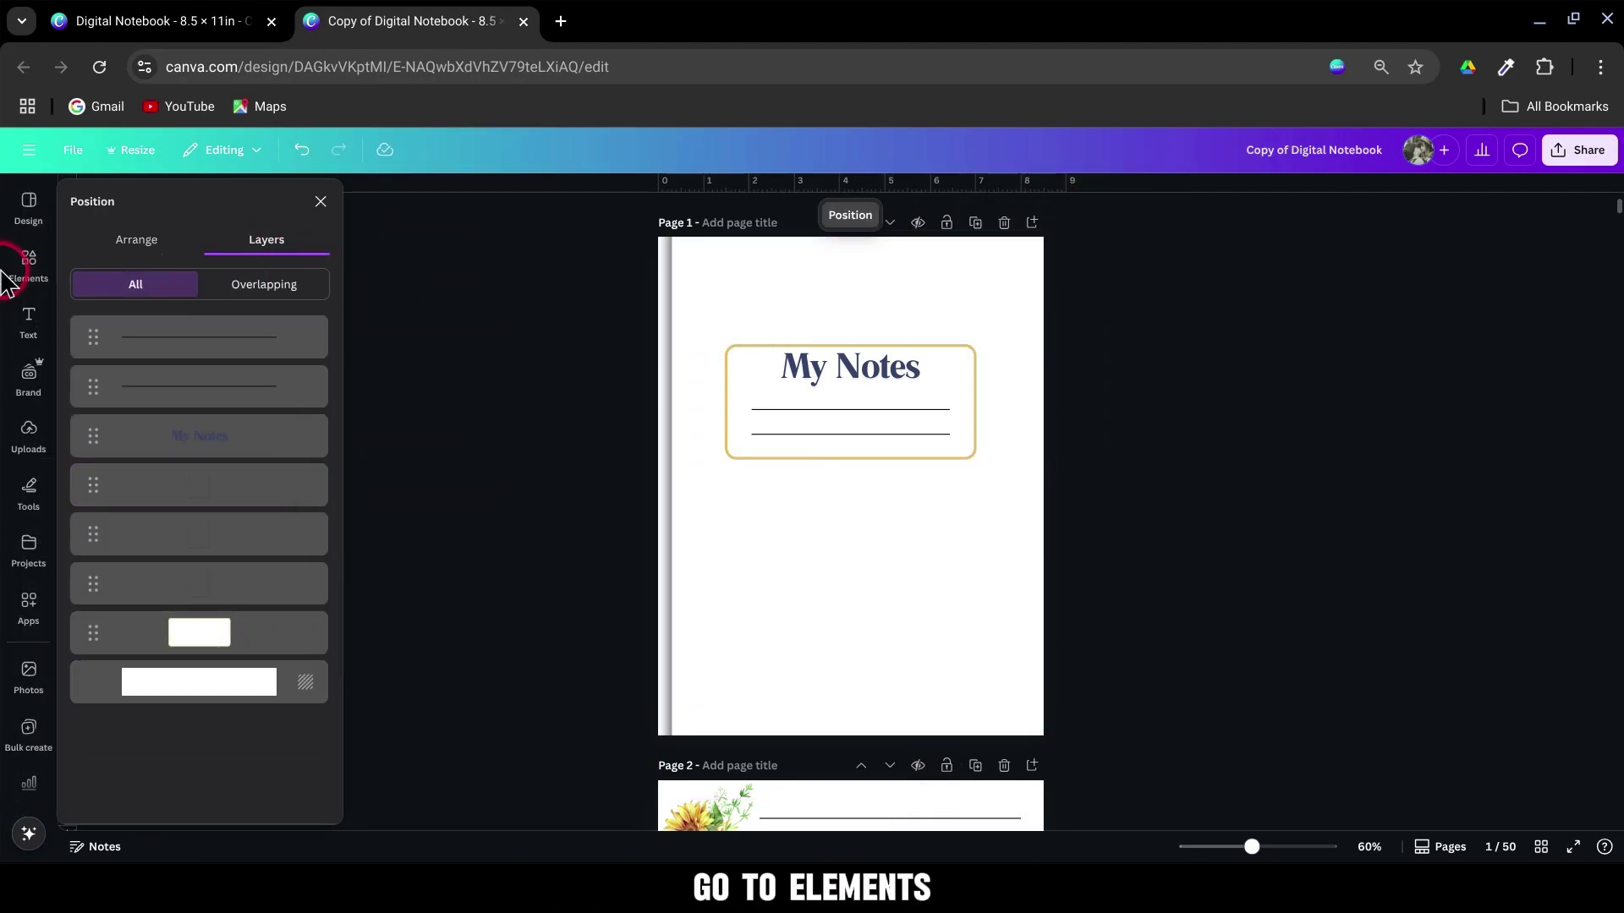
Search Elements for 'background pattern' and filter the results to Graphics
left_click(28, 264)
left_click(146, 200)
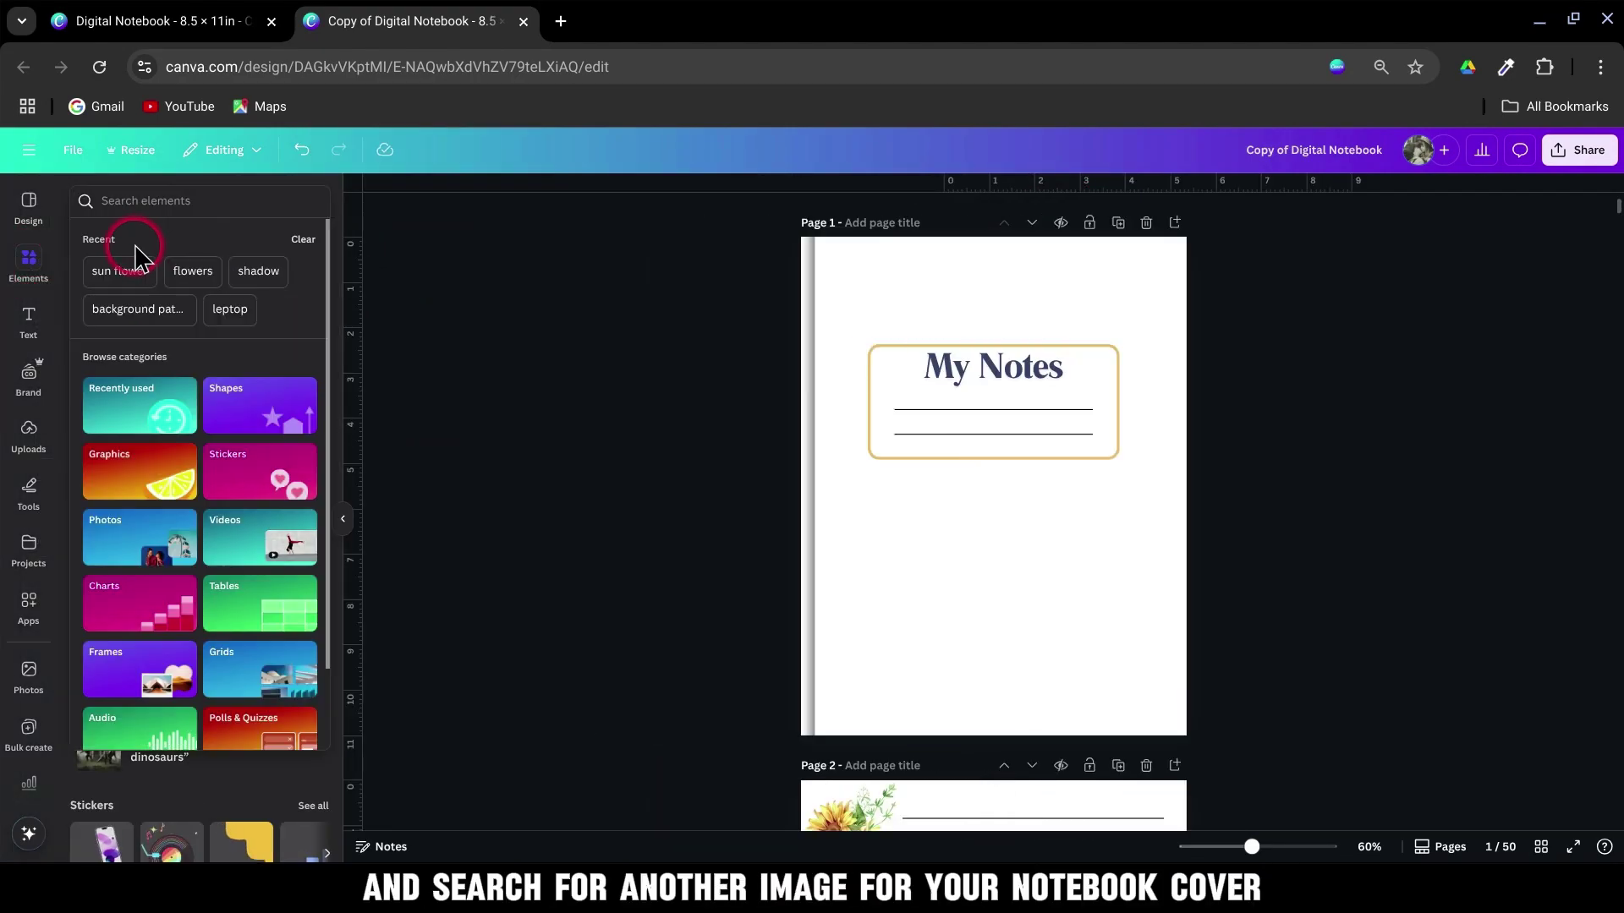
left_click(137, 309)
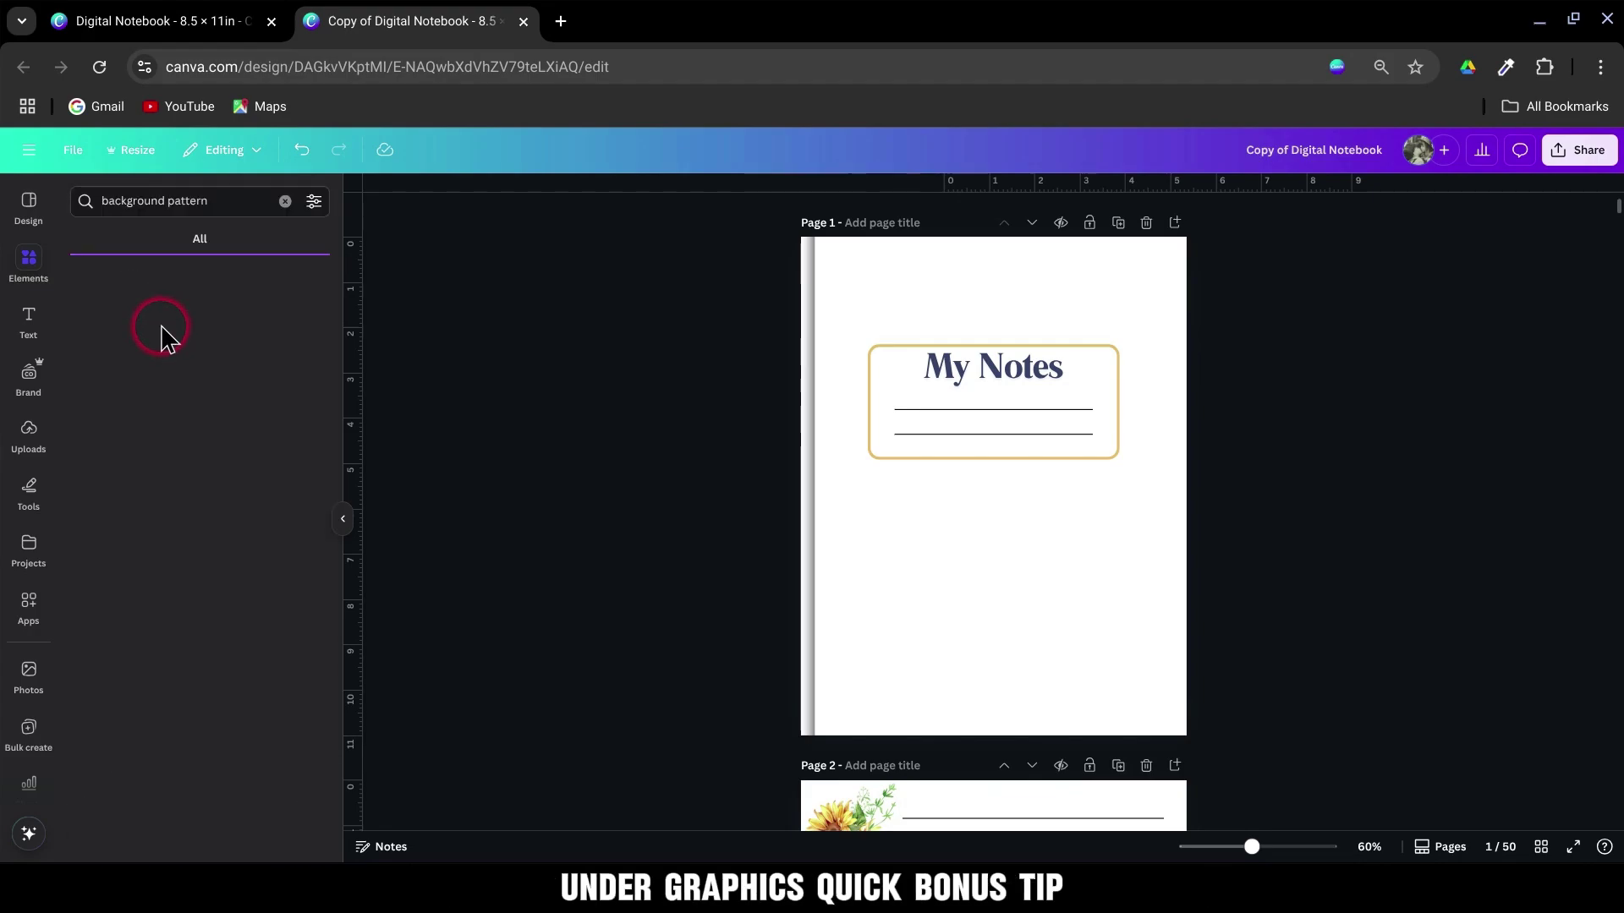
left_click(127, 239)
scroll(235, 570, "down", 5)
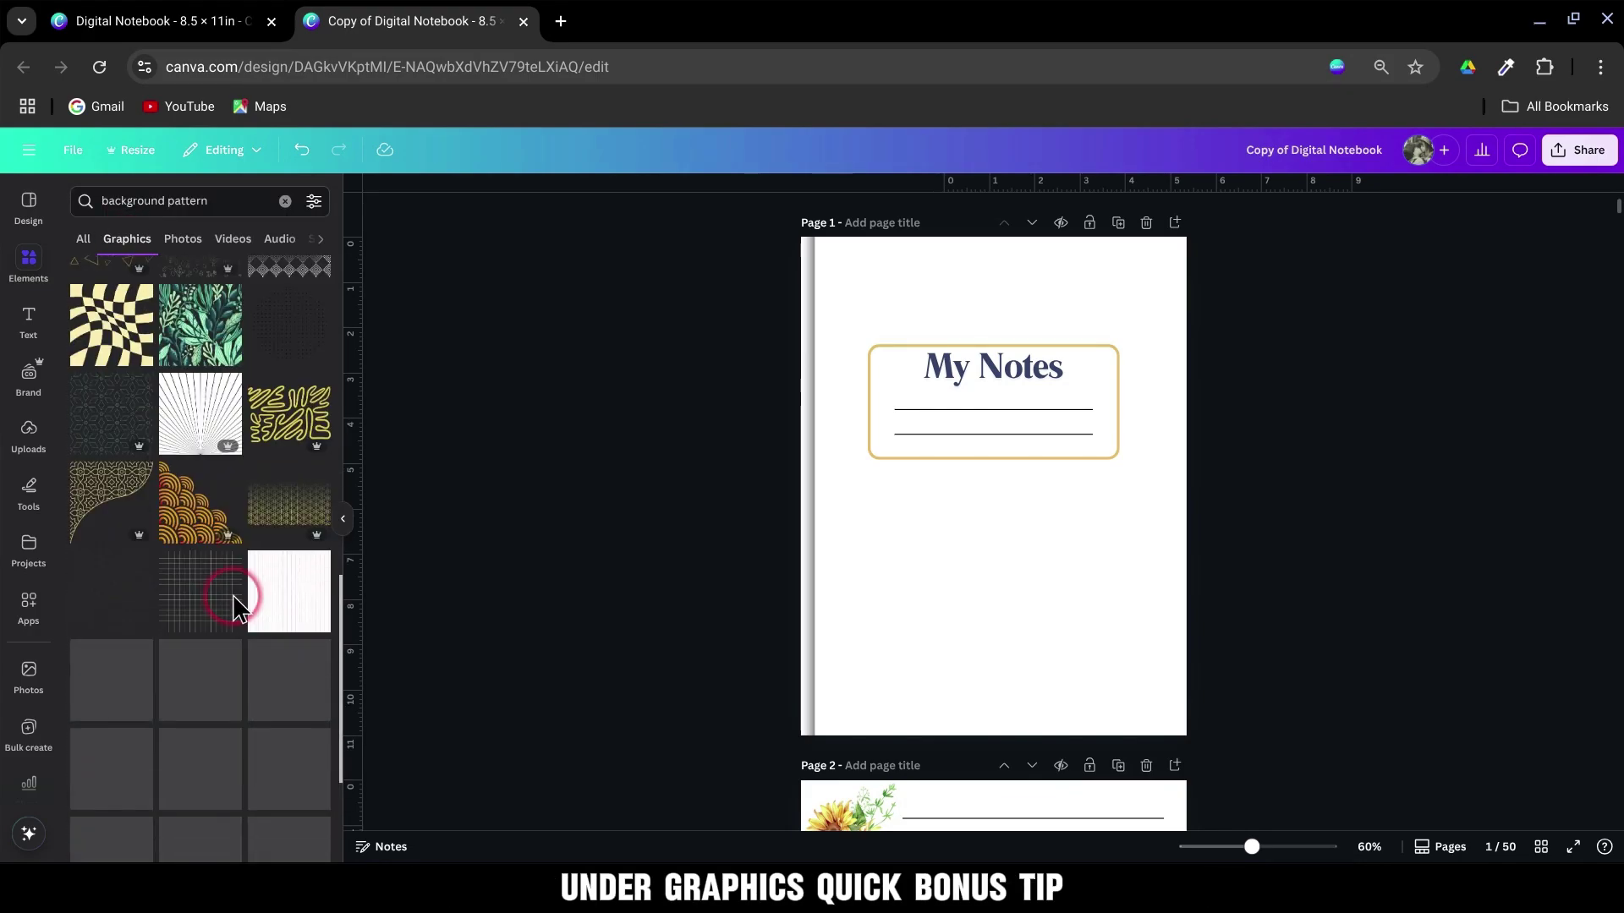
Place a green-leaf pattern tile at the cover's top-left and tile it into a row of three
left_click(199, 326)
left_click_drag(994, 483, 884, 362)
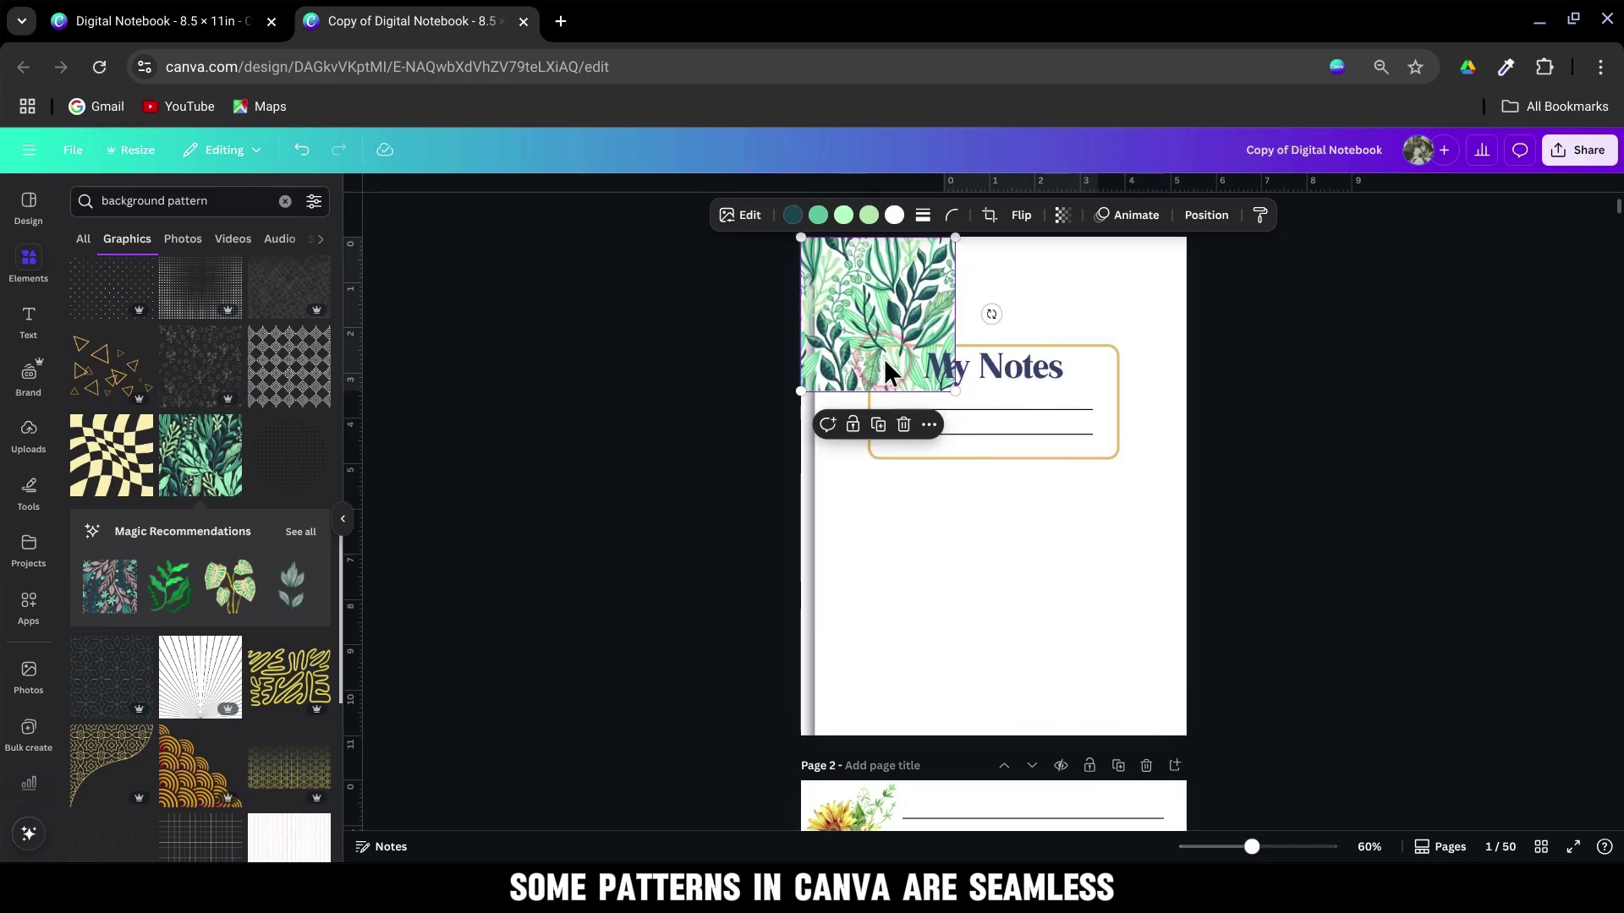
scroll(879, 450, "up", 1)
left_click(881, 240)
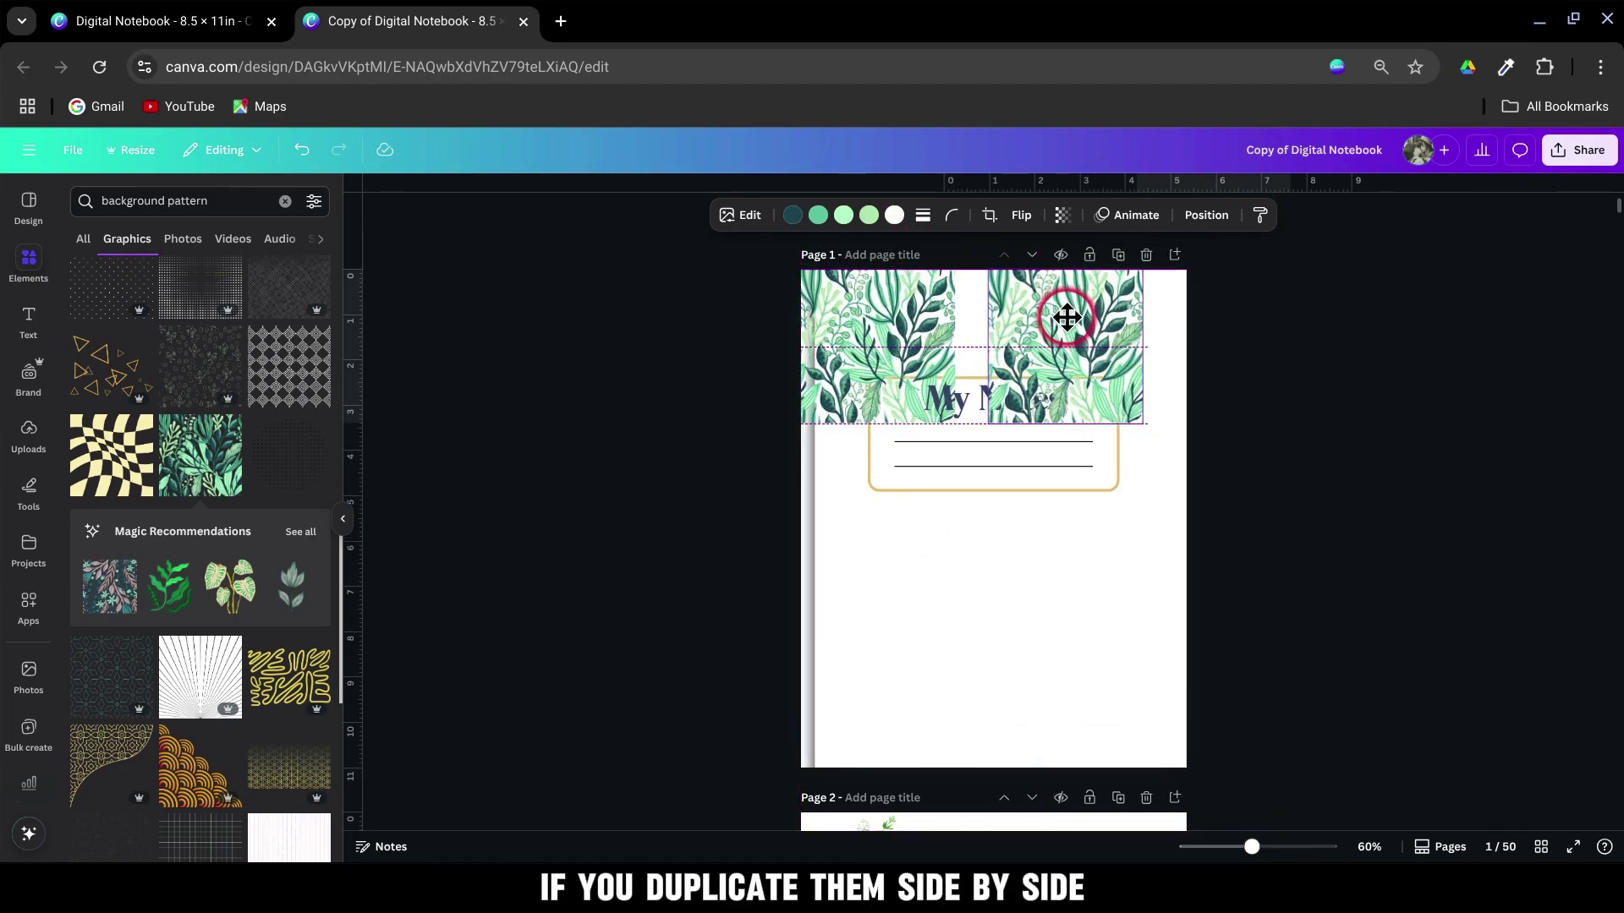
mouse_move(901, 362)
left_mouse_down()
mouse_move(1037, 315)
mouse_move(1170, 362)
left_mouse_up()
left_click(1034, 240)
Duplicate the row of three leaf tiles into a second row below
left_click_drag(853, 324, 839, 320)
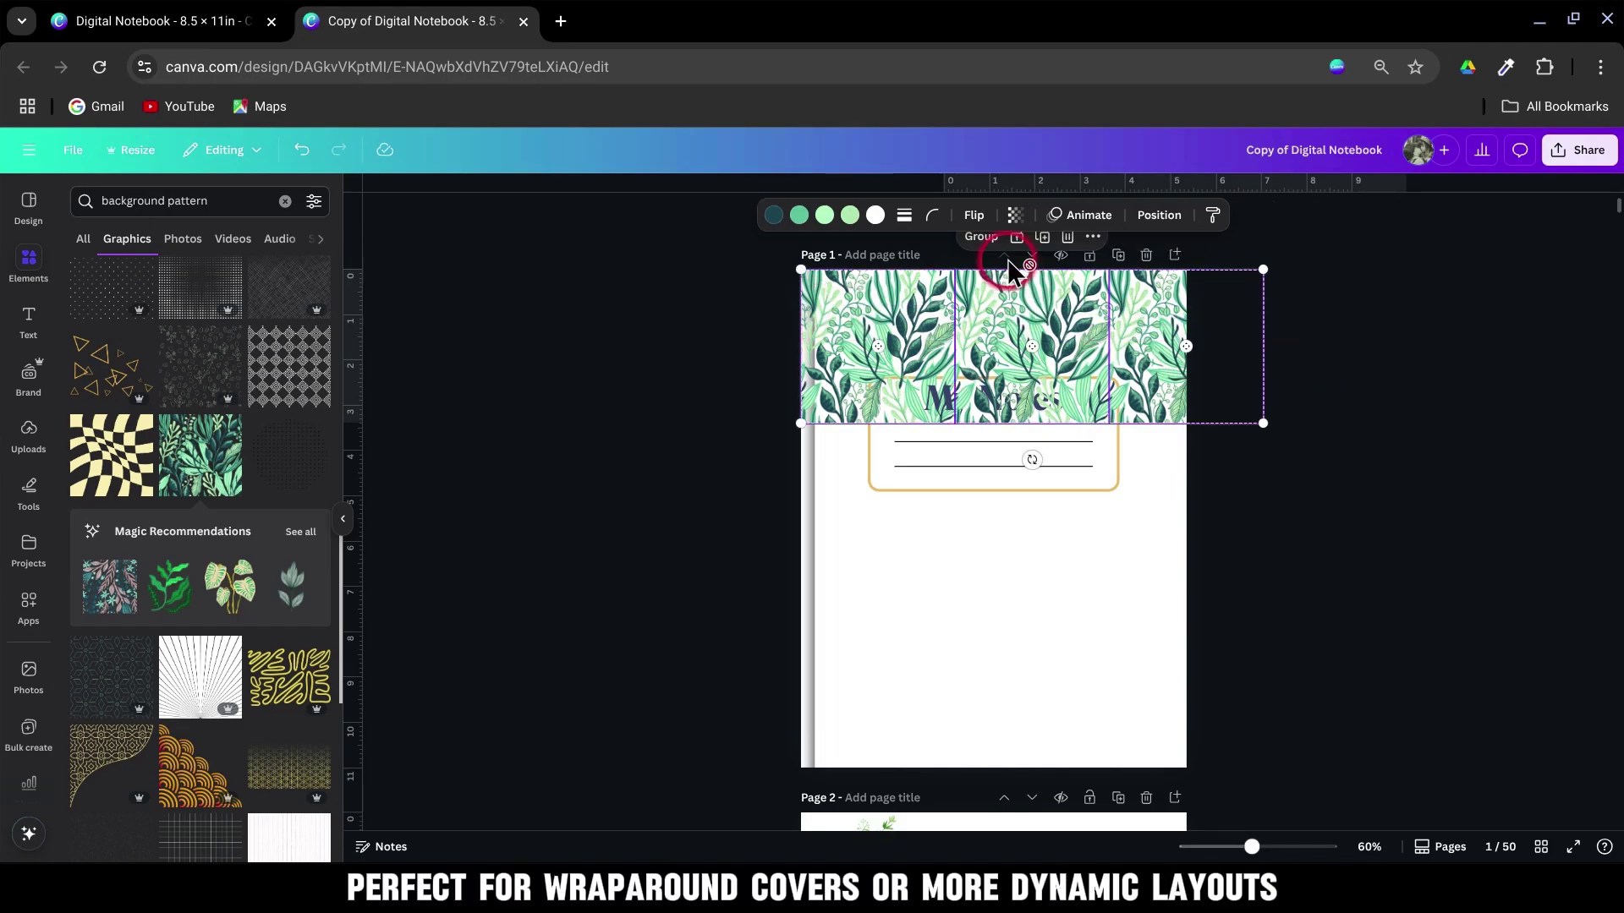
left_click(1045, 241)
left_click_drag(1053, 355, 1053, 470)
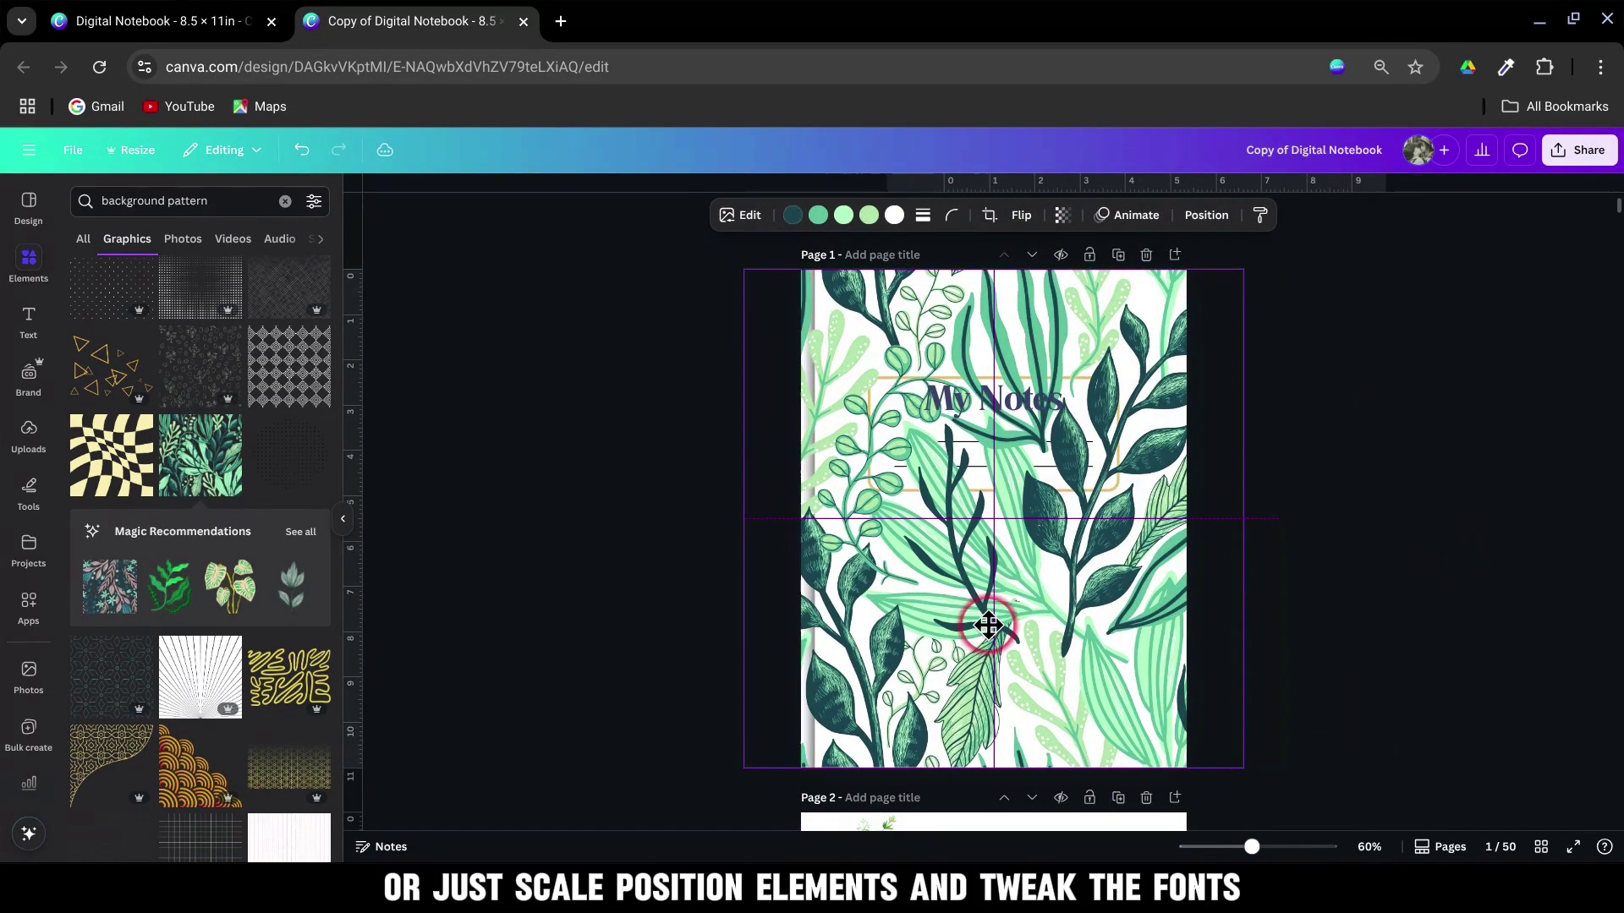
left_click(1206, 215)
Send the leaf pattern behind the white My Notes box, then select the box's border colour
left_click_drag(267, 375, 268, 686)
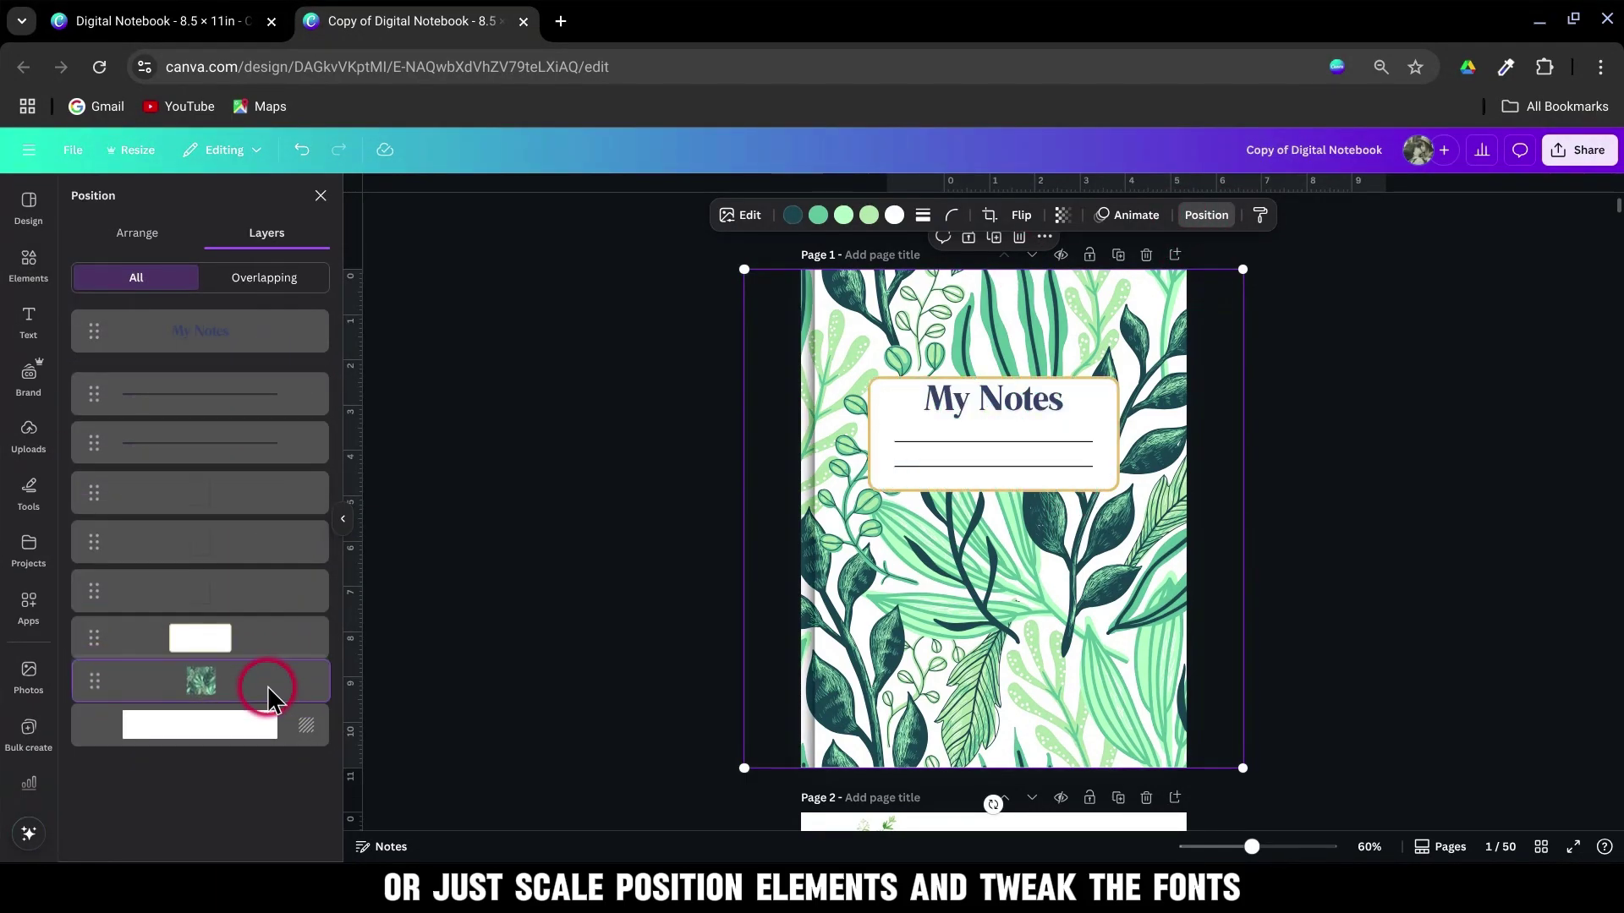
left_click(277, 631)
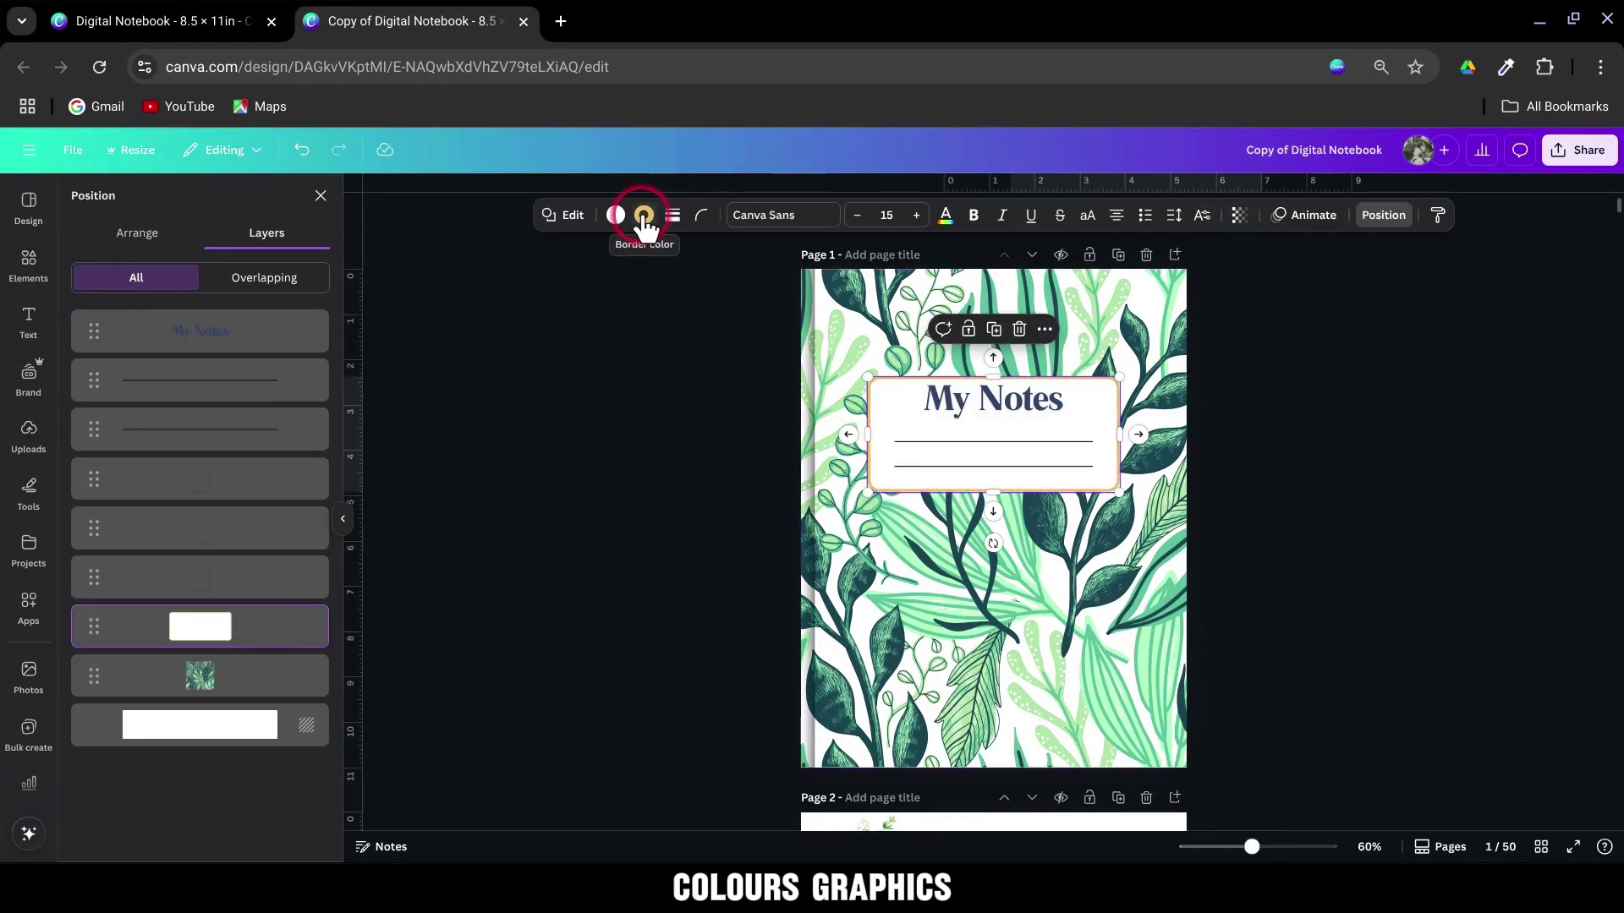
left_click(644, 214)
scroll(250, 598, "down", 3)
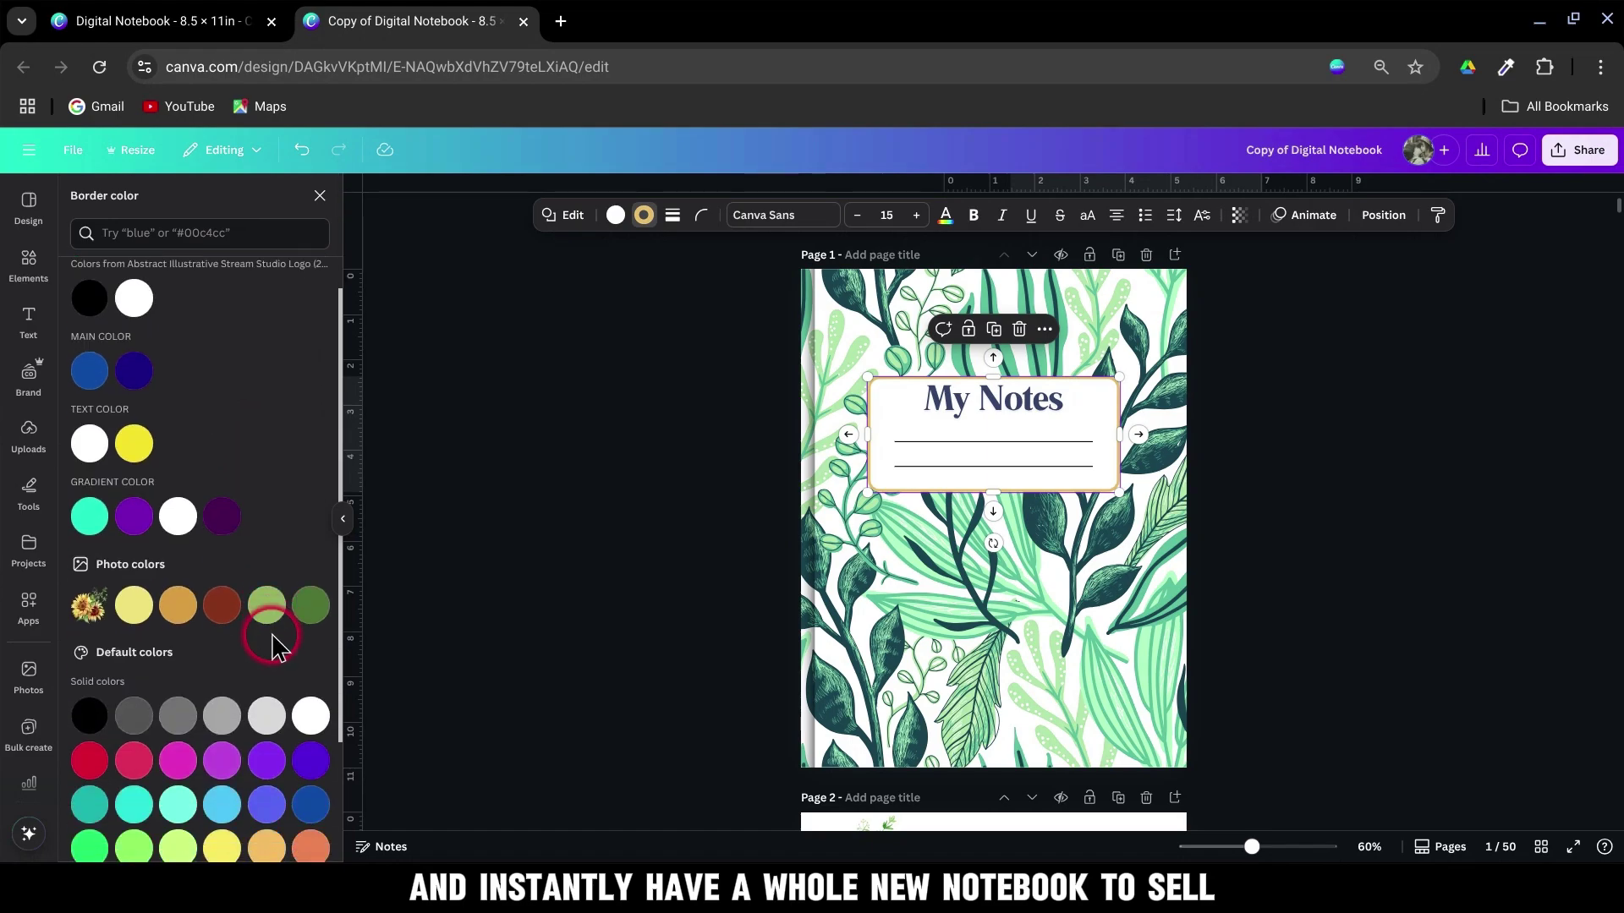